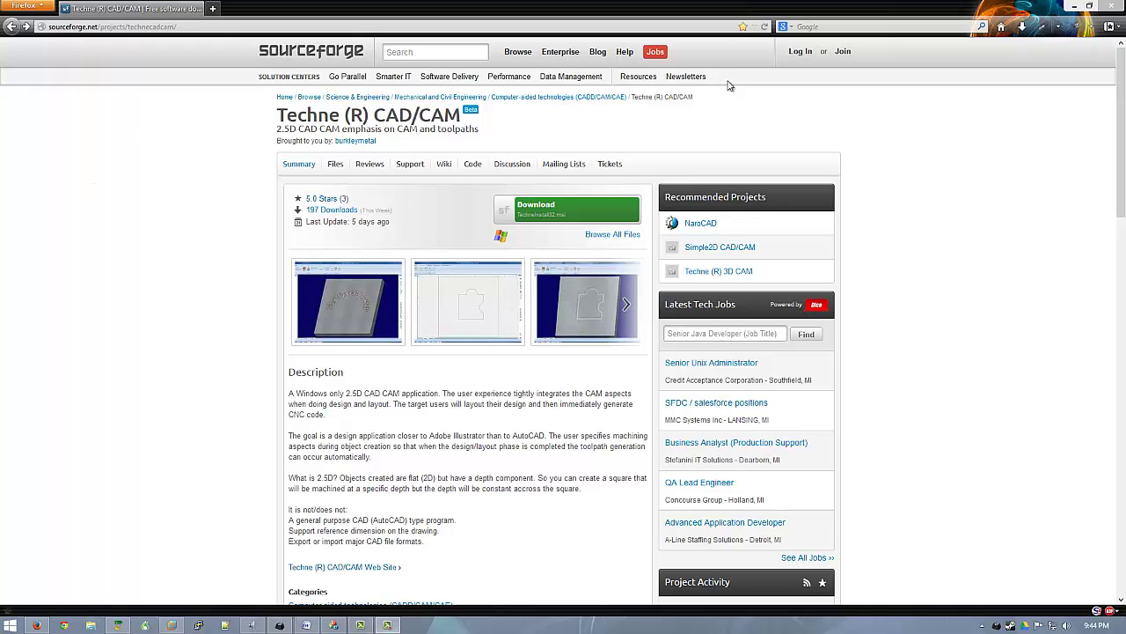
# - Bring the Techne CAD/CAM window in front of Firefox
pyautogui.click(1075, 8)
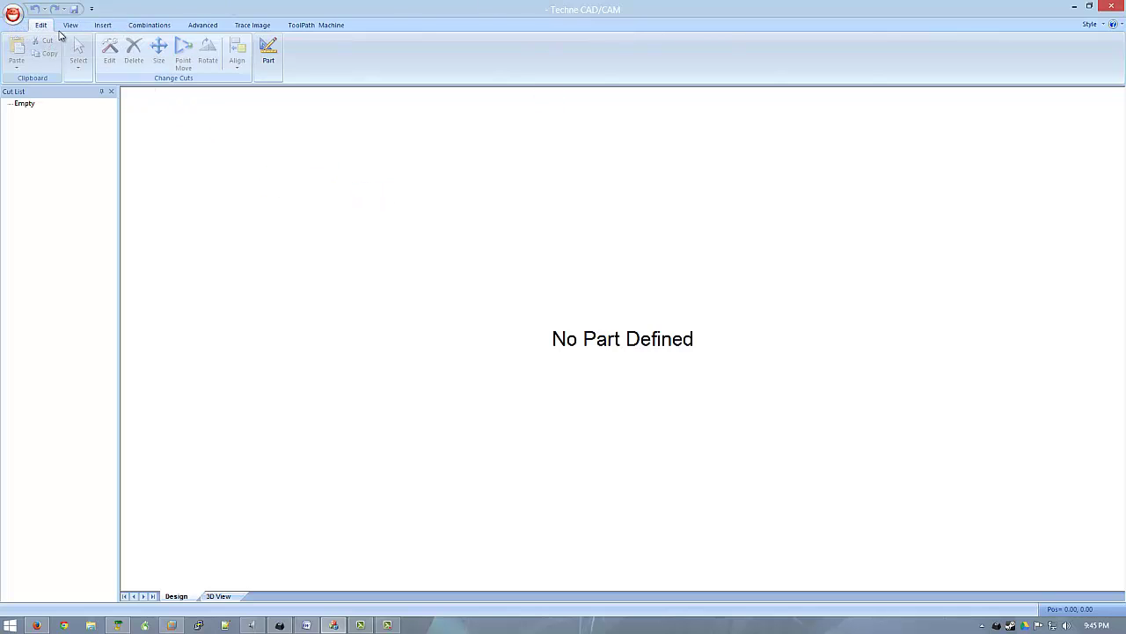
# - Start a new part with the 1/8 inch flat end mill as the default tool
pyautogui.click(14, 18)
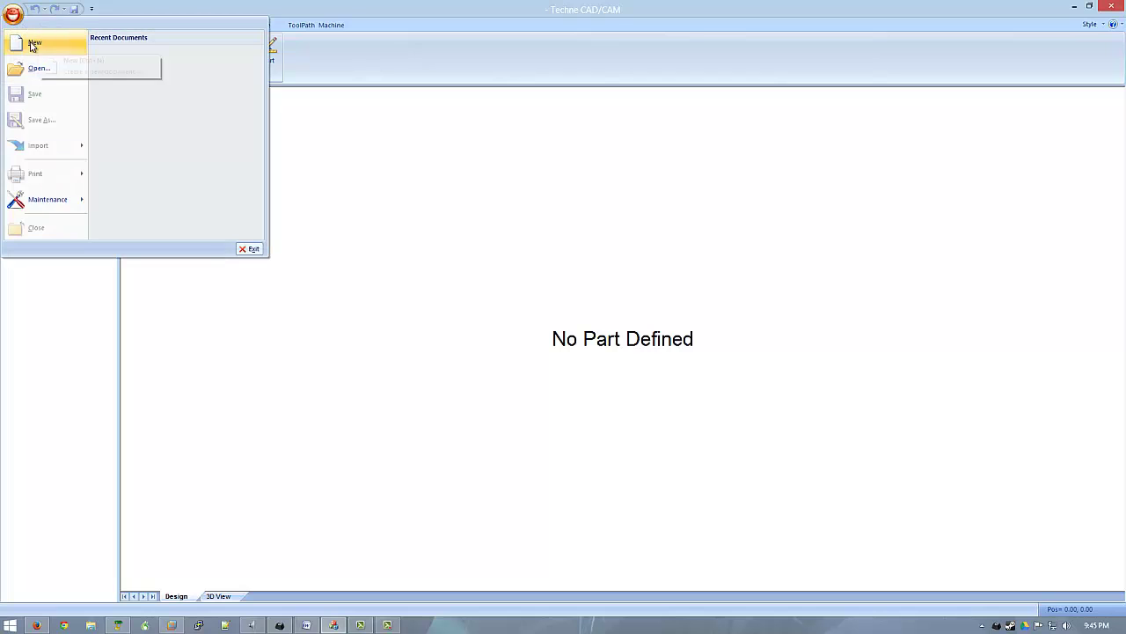
pyautogui.click(32, 44)
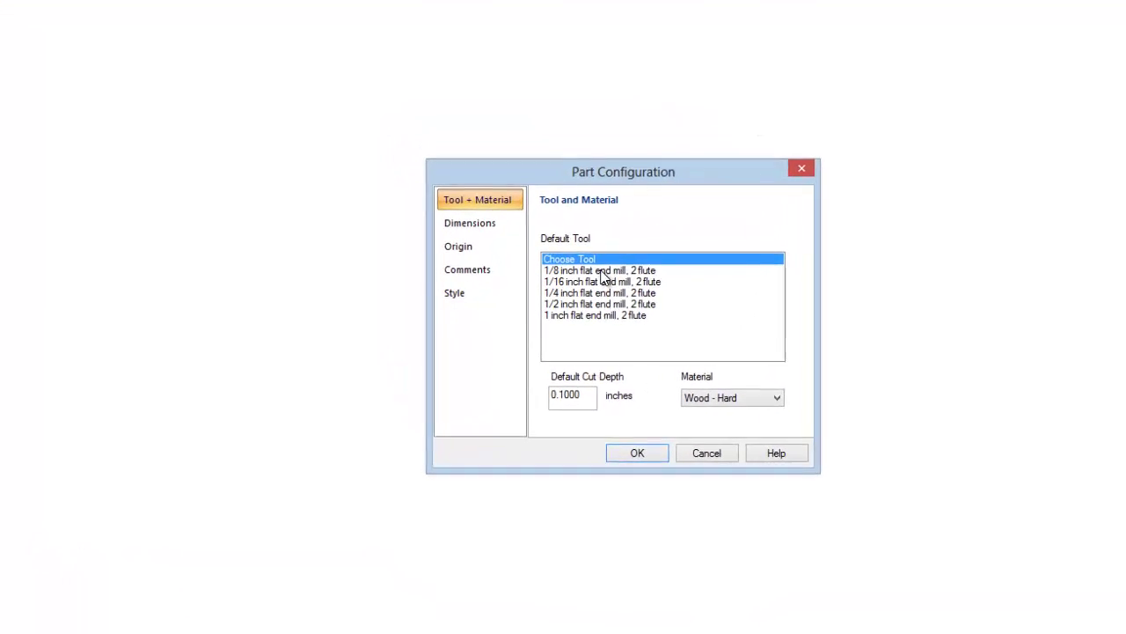
pyautogui.click(606, 273)
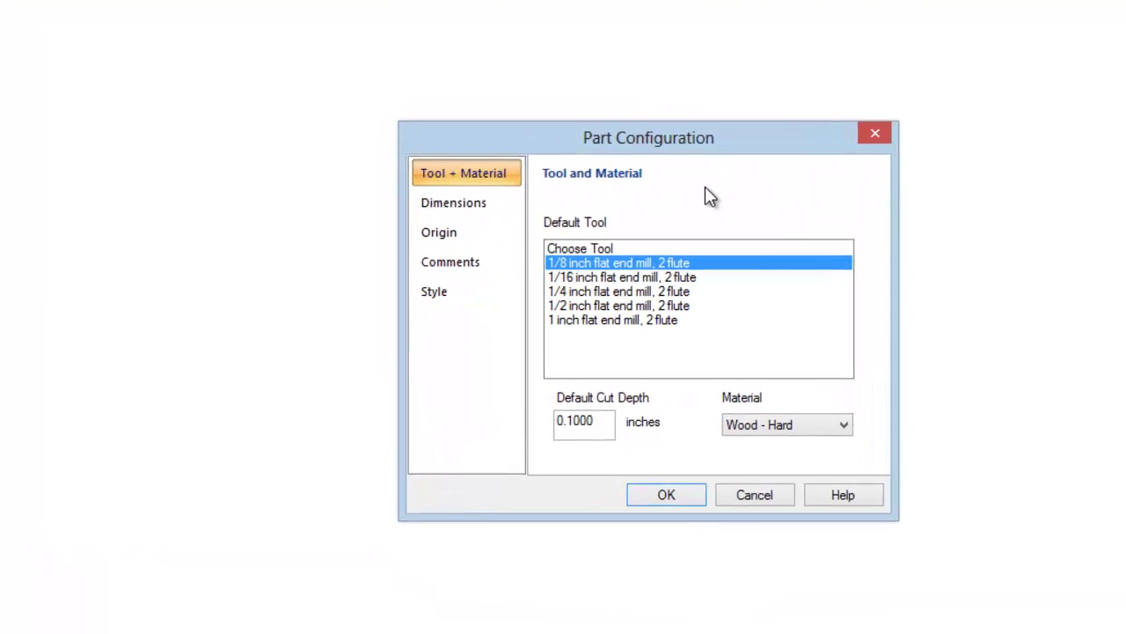
# - Set the part to millimetres, 100 wide, 100 high and 19.05 thick
pyautogui.click(455, 194)
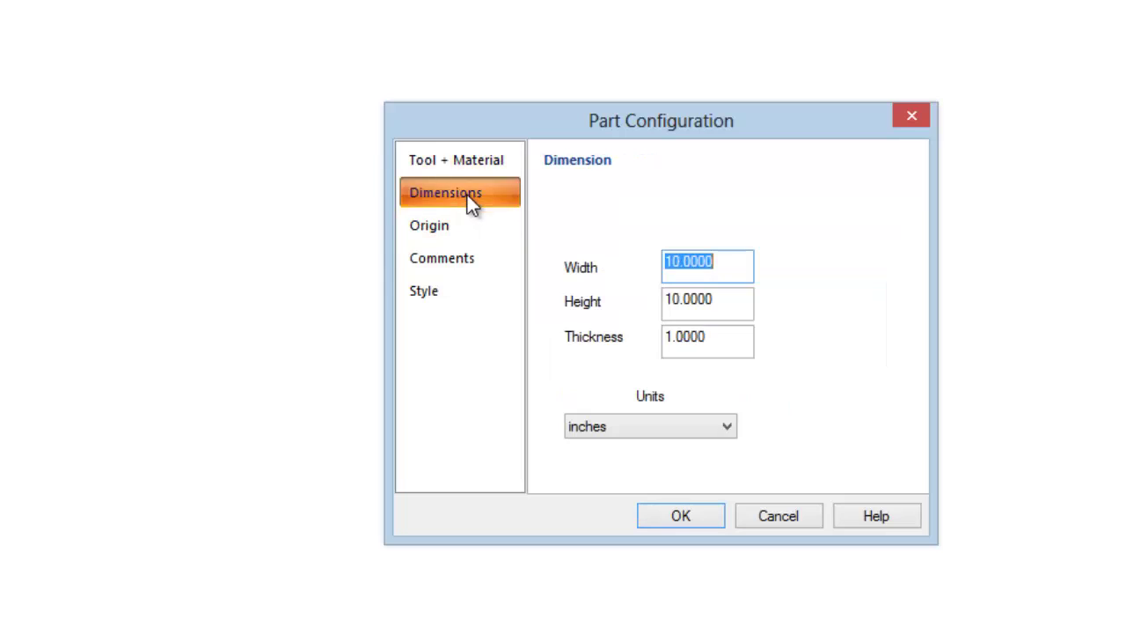
pyautogui.click(666, 431)
pyautogui.click(656, 464)
pyautogui.moveTo(743, 264); pyautogui.dragTo(633, 264)
pyautogui.write('100')
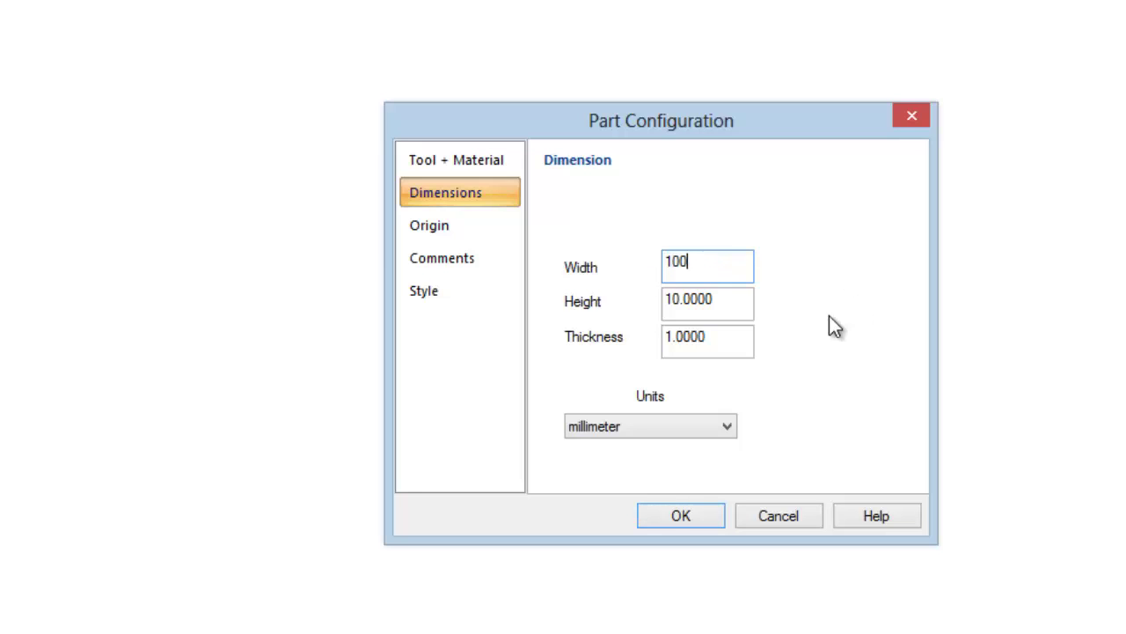
pyautogui.moveTo(719, 301); pyautogui.dragTo(555, 291)
pyautogui.write('1000')
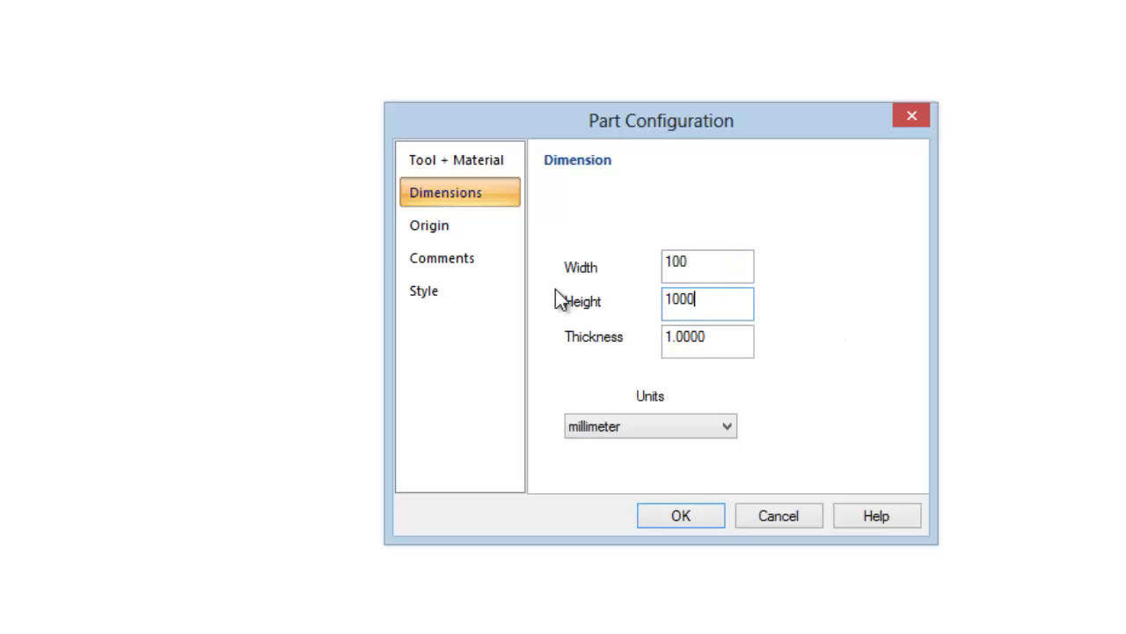
pyautogui.press('BackSpace')
pyautogui.moveTo(716, 336); pyautogui.dragTo(624, 329)
pyautogui.write('19')
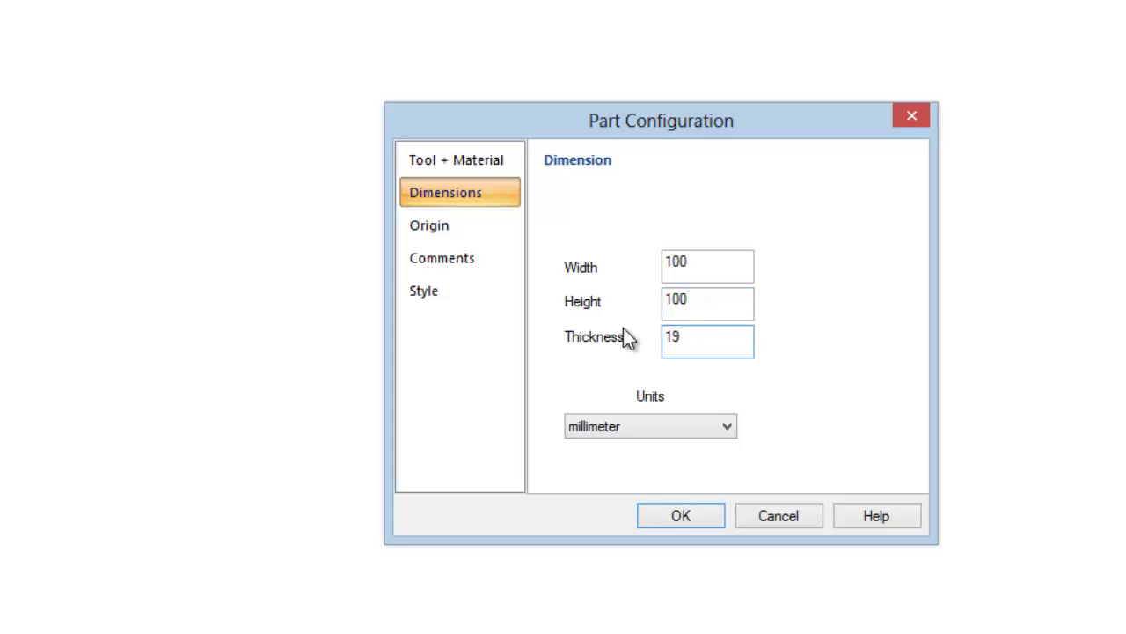
pyautogui.write('.05')
# - Keep the part origin at the bottom-left corner with Z zero on the stock top
pyautogui.click(469, 226)
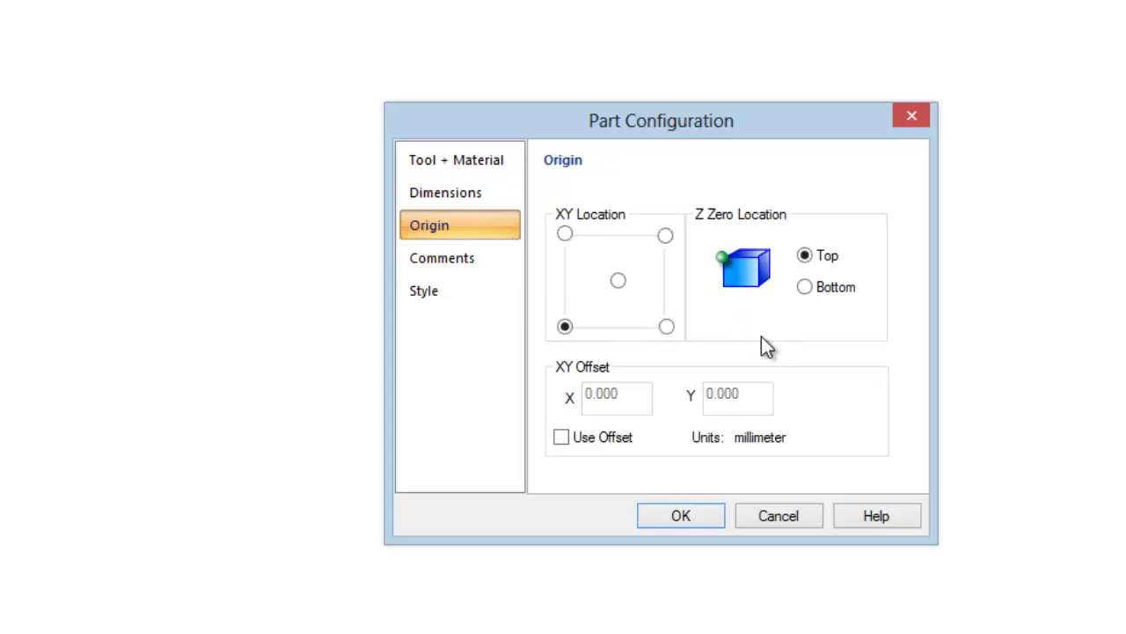
pyautogui.click(565, 234)
pyautogui.click(665, 235)
pyautogui.click(618, 280)
pyautogui.click(566, 327)
pyautogui.click(805, 287)
pyautogui.click(808, 256)
# - Name the part 'iPhone Stand' and confirm the stock style is Rectangle
pyautogui.click(432, 259)
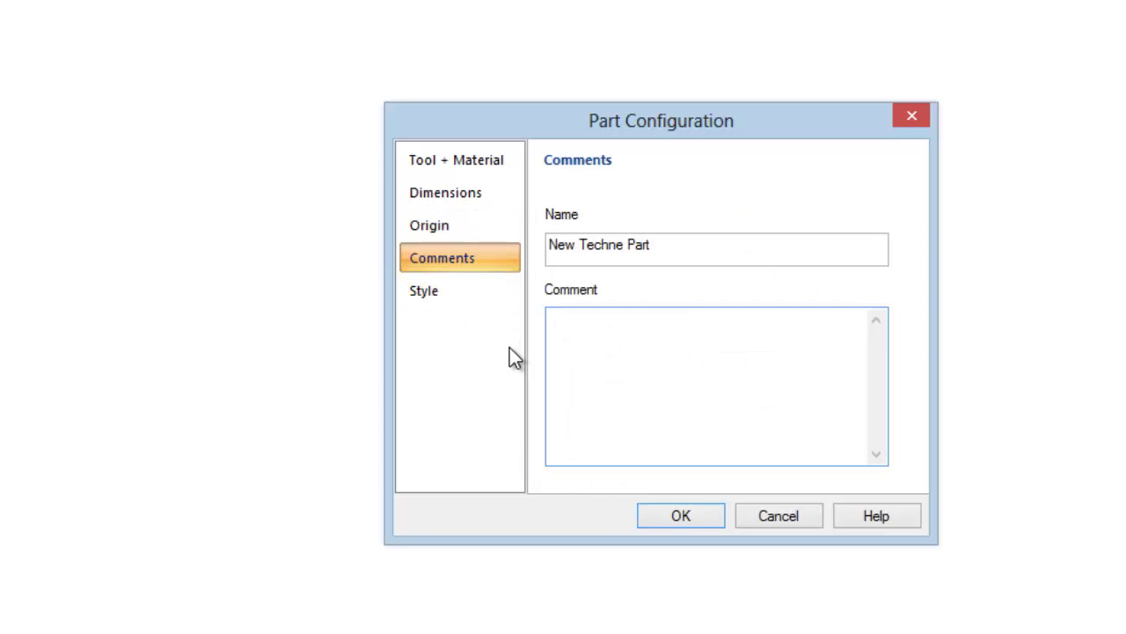
pyautogui.moveTo(660, 257); pyautogui.dragTo(508, 248)
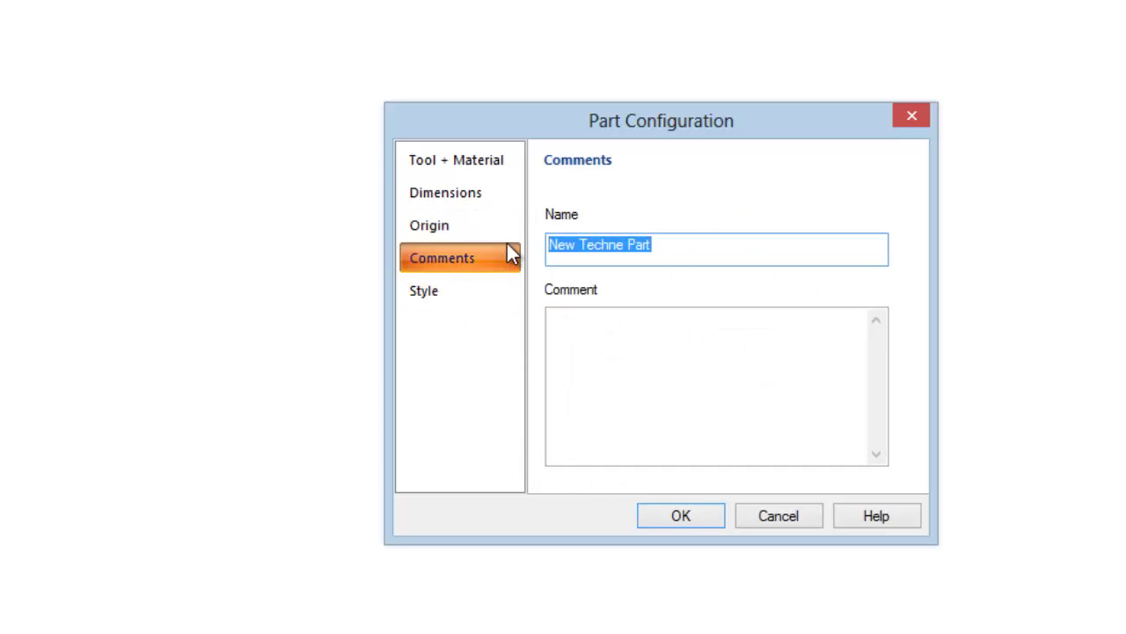
pyautogui.write('iPh')
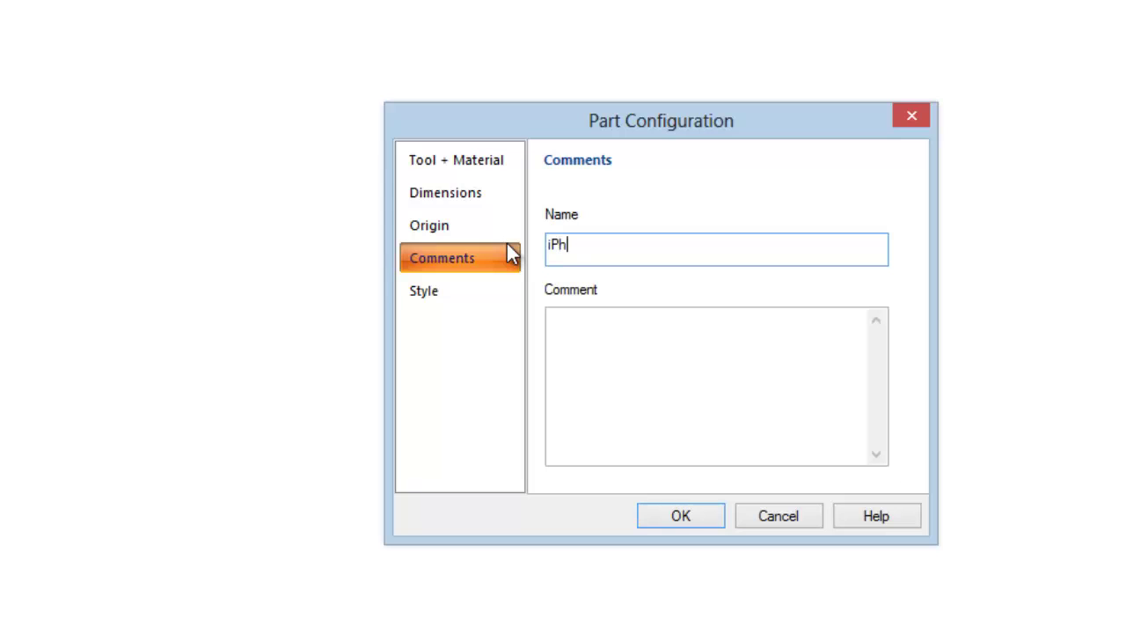
pyautogui.write('one Stand')
pyautogui.click(475, 295)
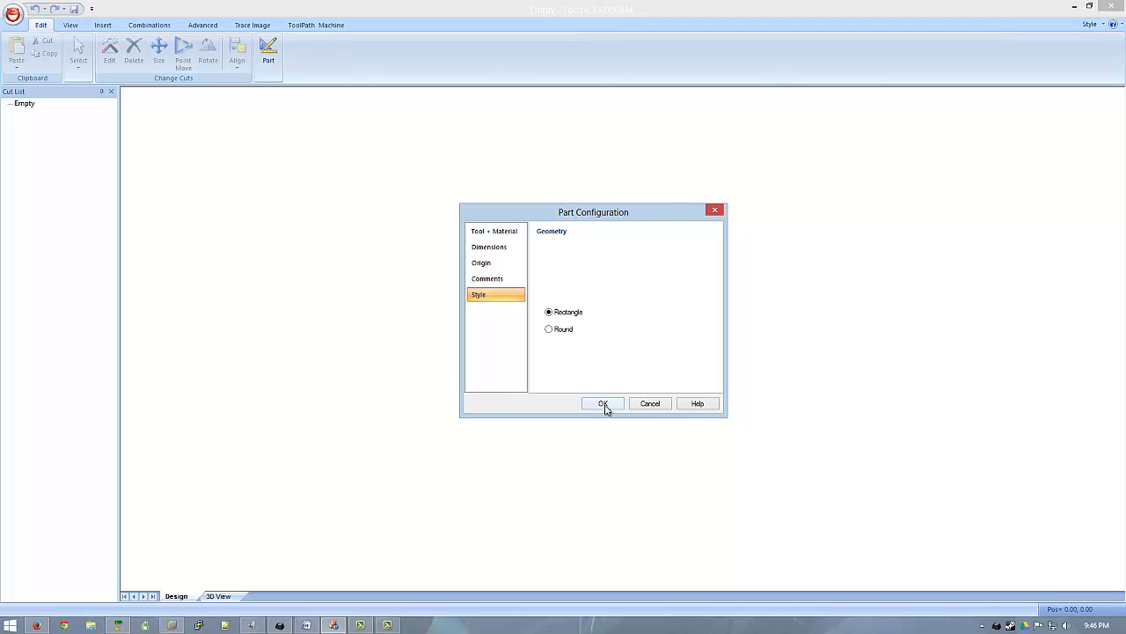
# - Create the iPhone Stand part and briefly preview its empty stock in 3D
pyautogui.click(603, 404)
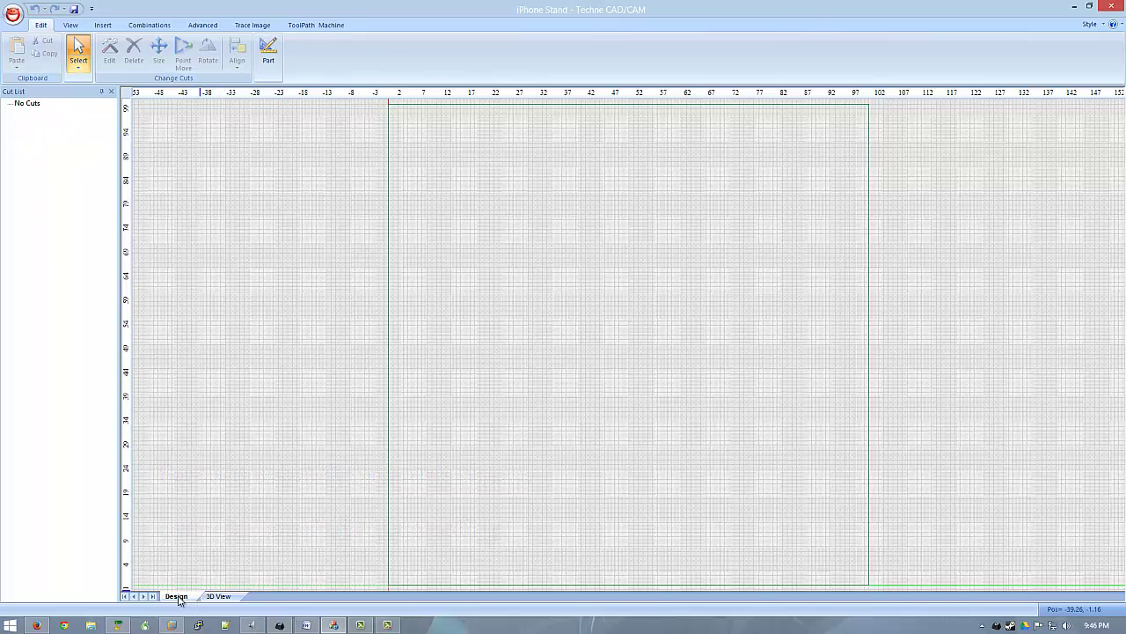
pyautogui.click(227, 597)
pyautogui.click(177, 597)
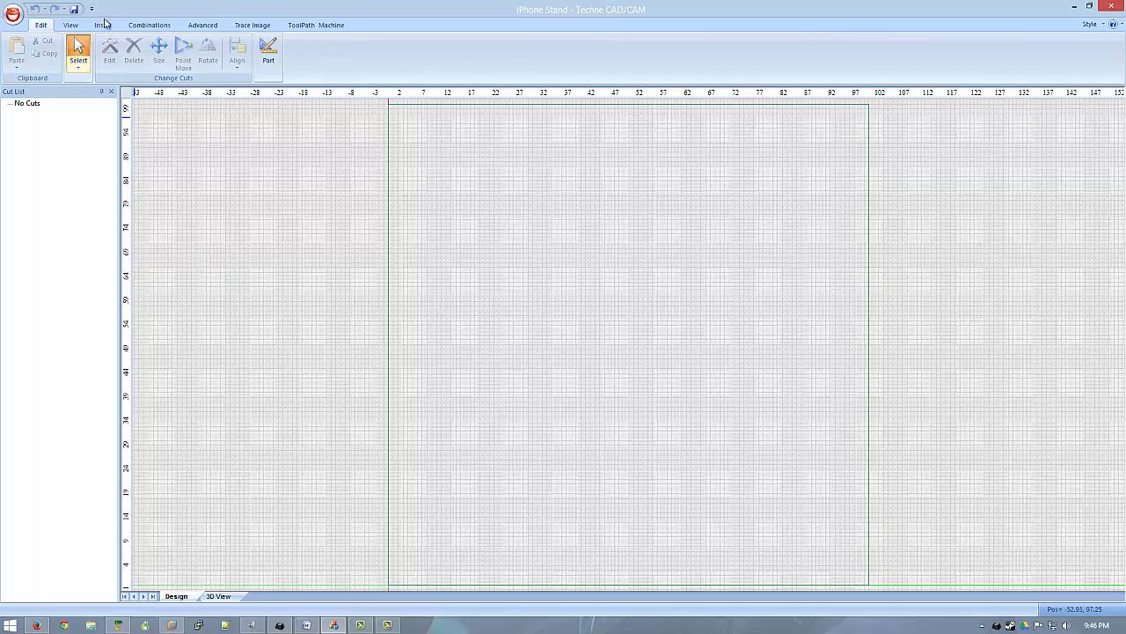
pyautogui.click(102, 25)
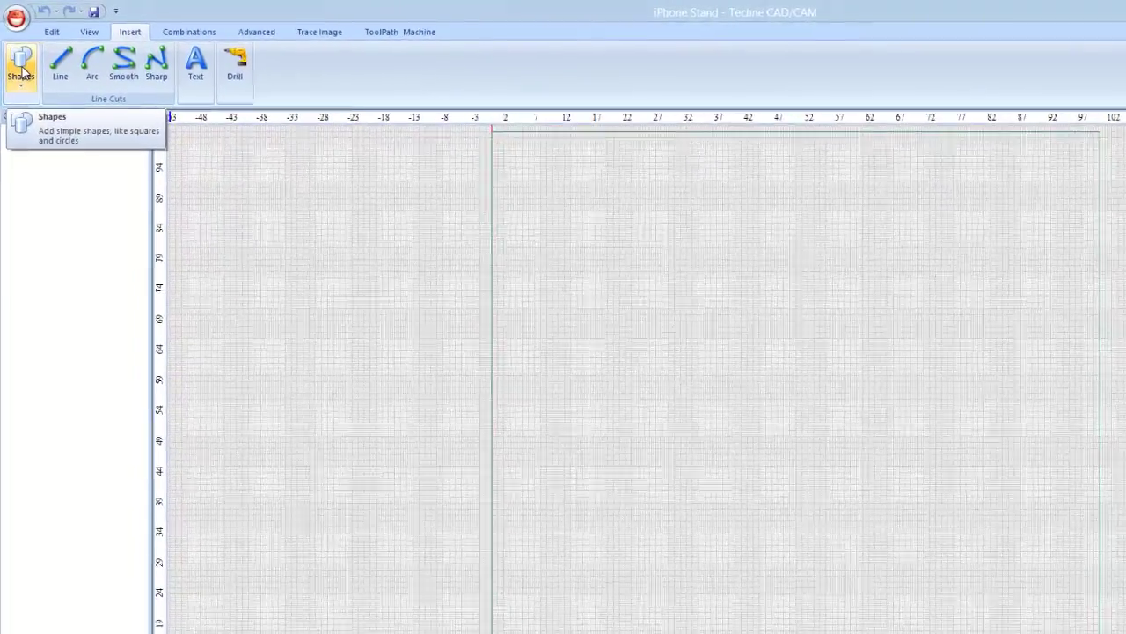
# - Add a rounded rectangle cut and make it a filled pocket
pyautogui.click(18, 54)
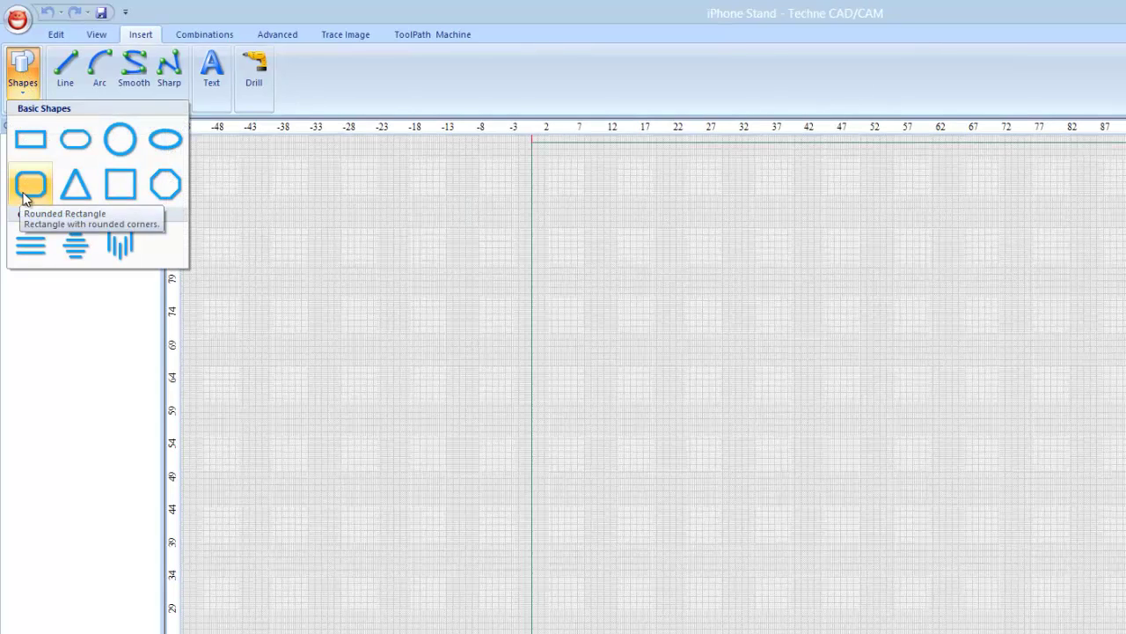
pyautogui.click(30, 184)
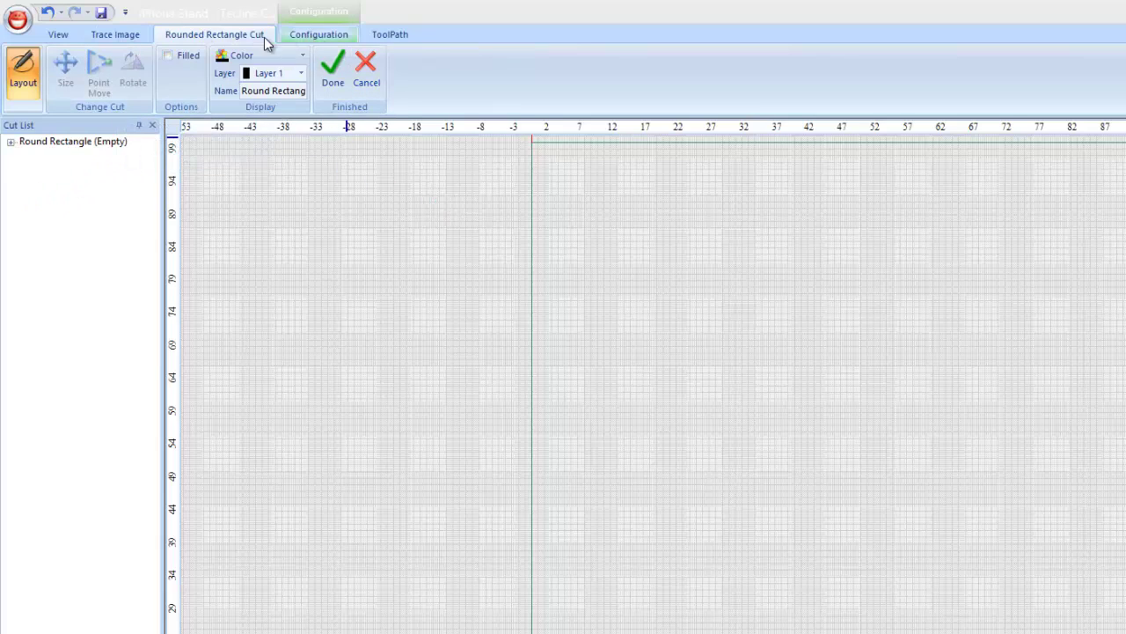
pyautogui.click(168, 55)
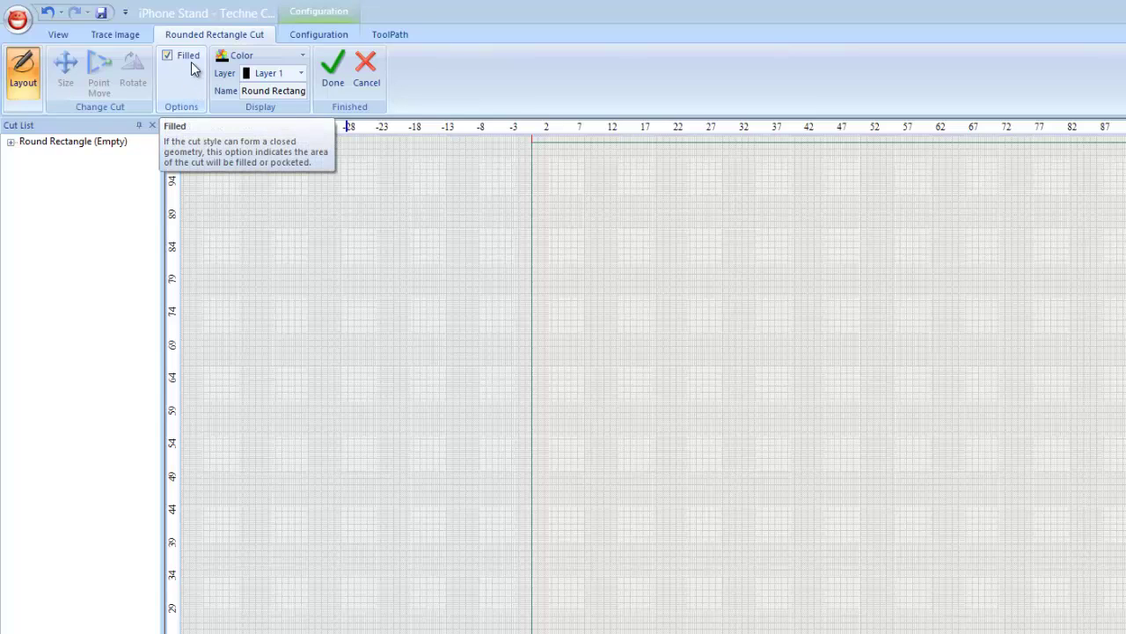
pyautogui.click(168, 55)
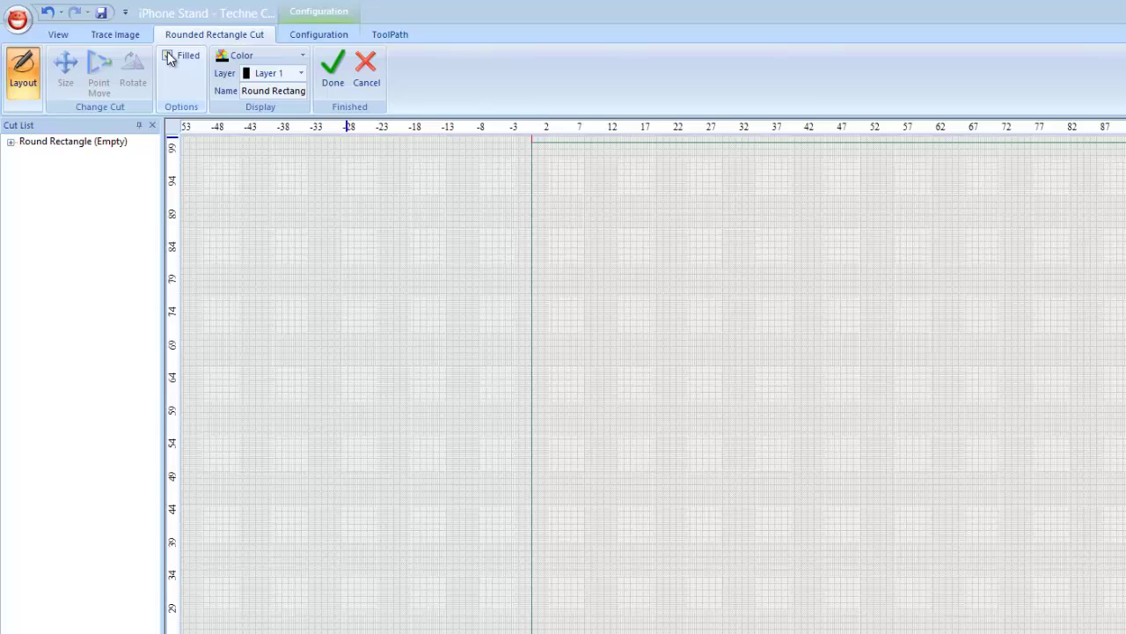
pyautogui.click(167, 55)
pyautogui.click(307, 37)
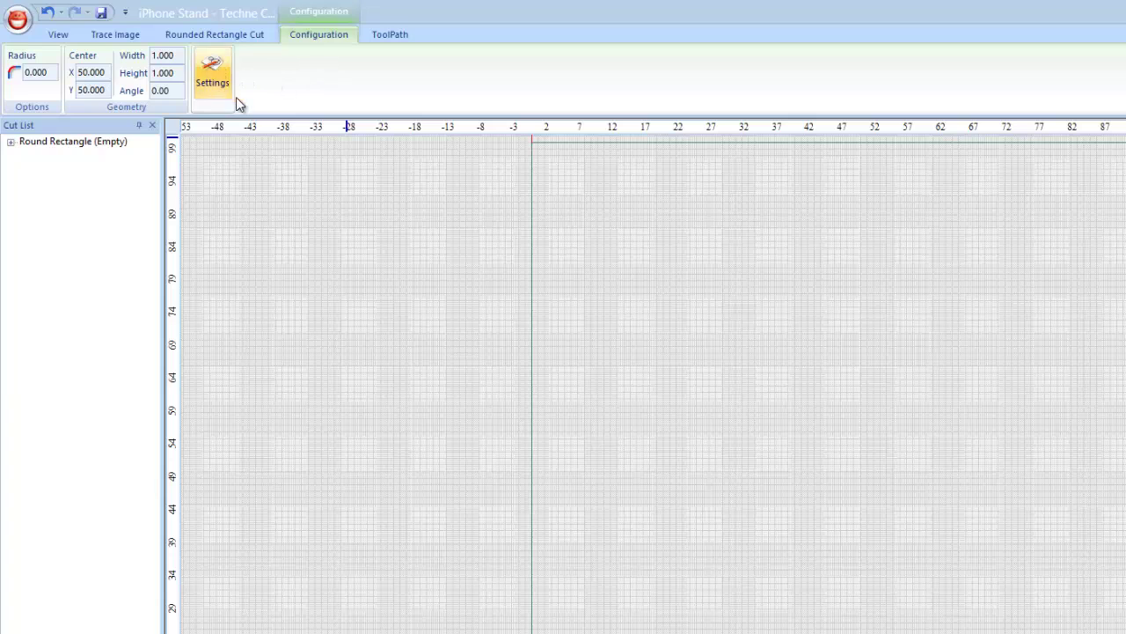
# - Size the rounded rectangle 65 × 18 with 3.175 corners, bottom-left at X 0, Y 24
pyautogui.click(216, 79)
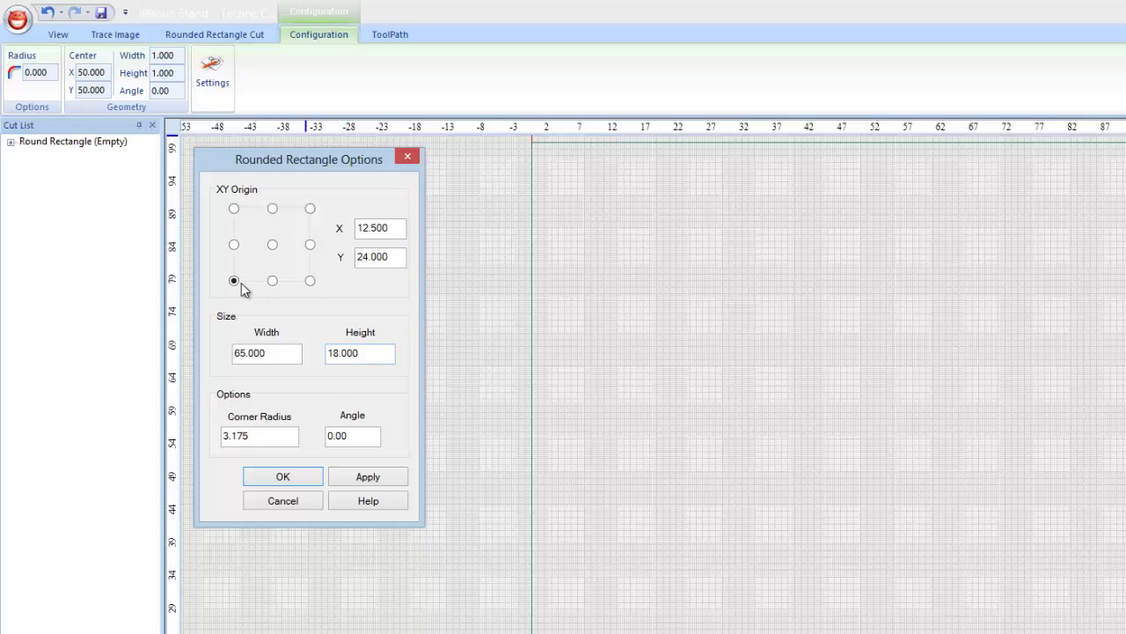
pyautogui.click(392, 231)
pyautogui.moveTo(396, 256); pyautogui.dragTo(352, 257)
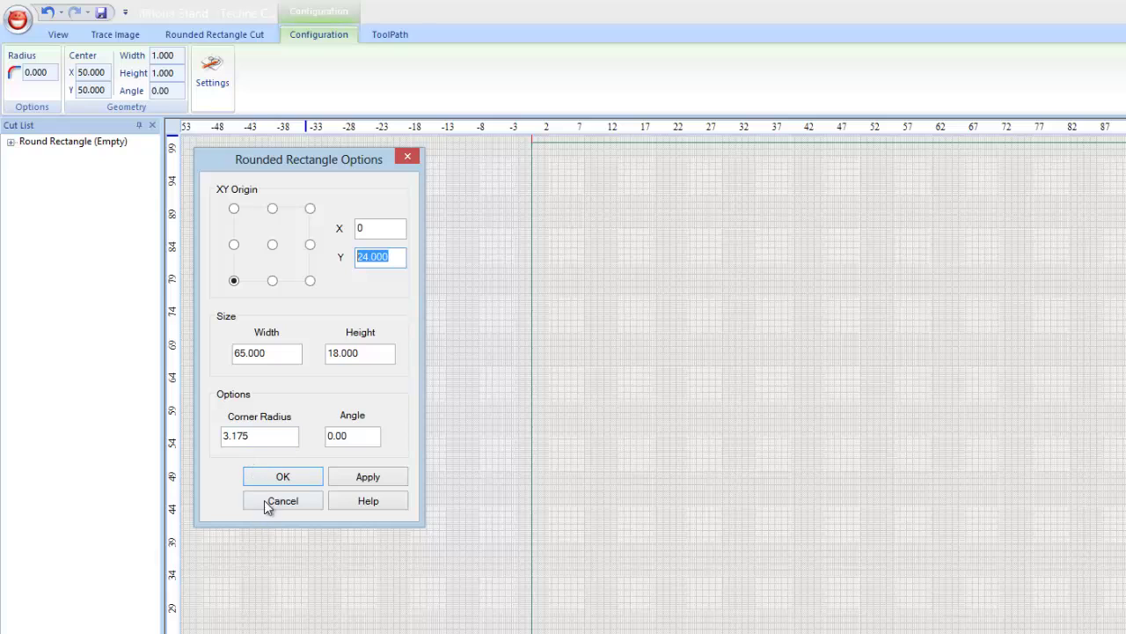
pyautogui.click(288, 483)
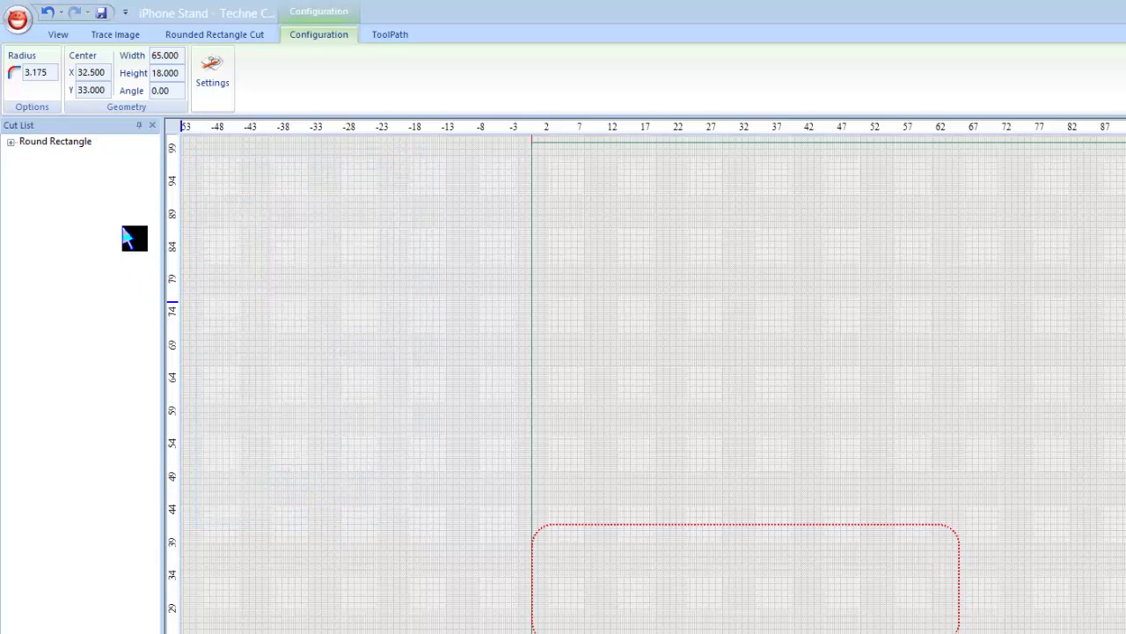
# - Override the rectangle's default depth with a final depth of 14
pyautogui.click(392, 37)
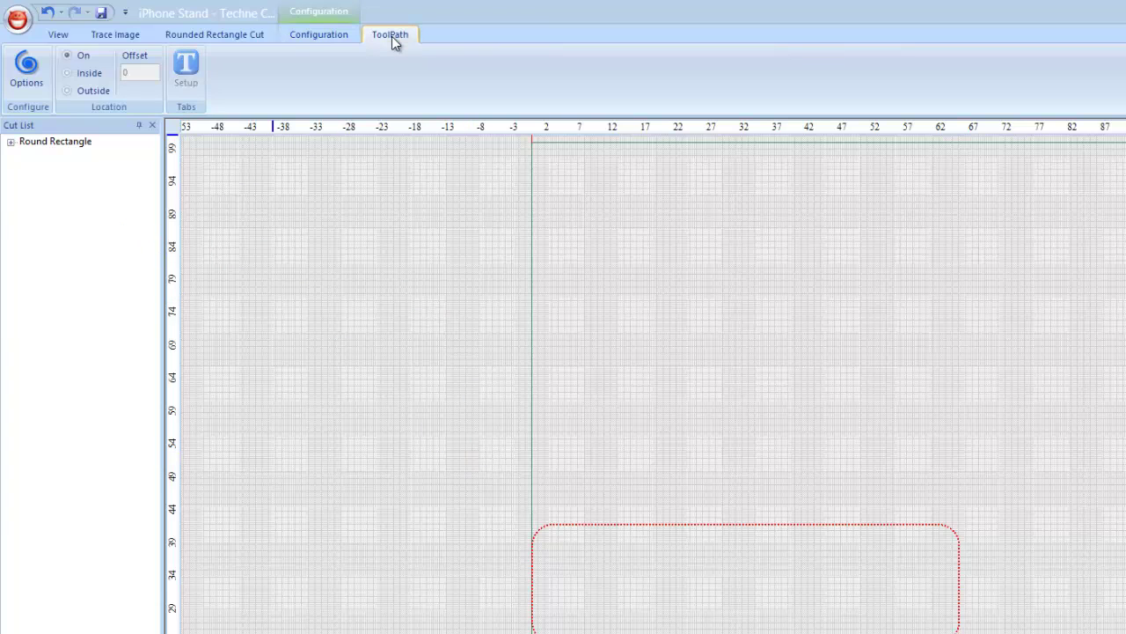
pyautogui.click(26, 68)
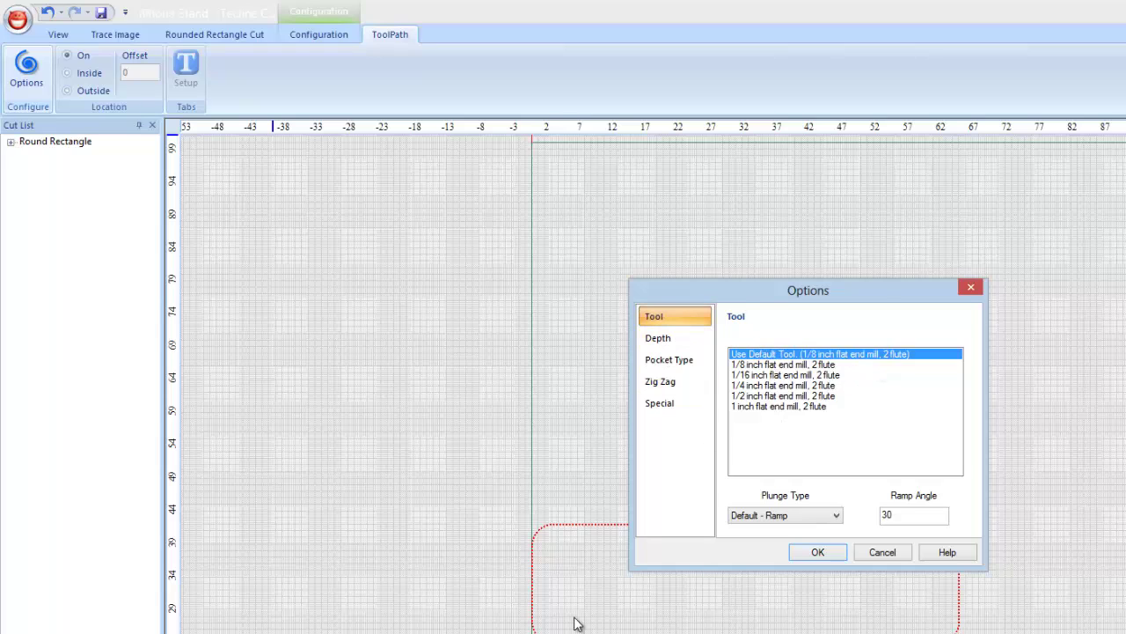
pyautogui.click(672, 339)
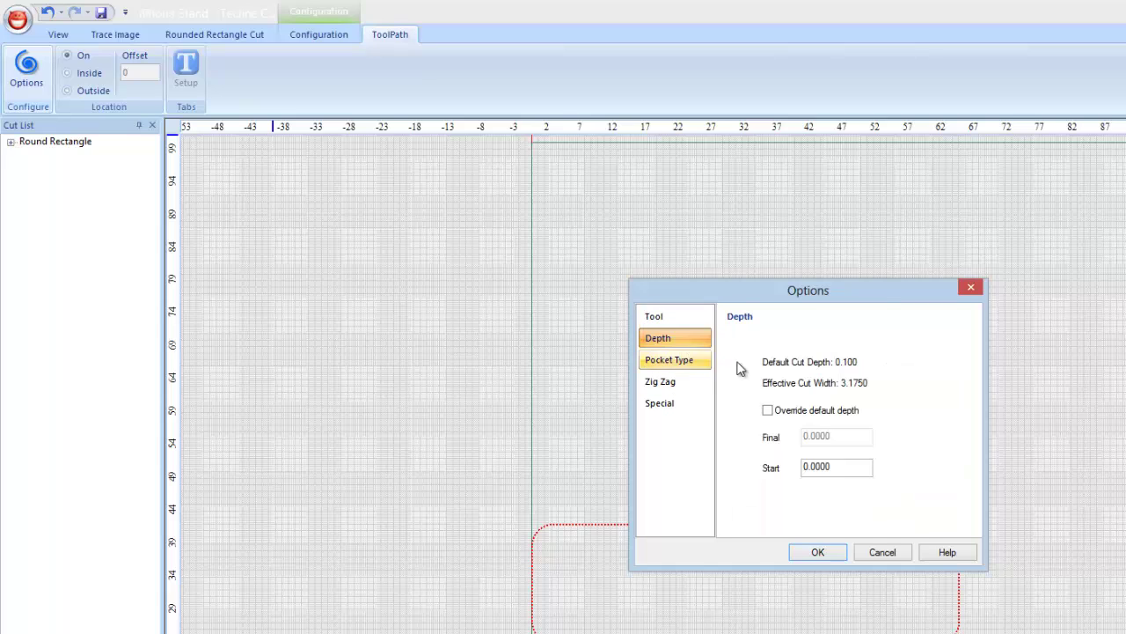
pyautogui.click(768, 411)
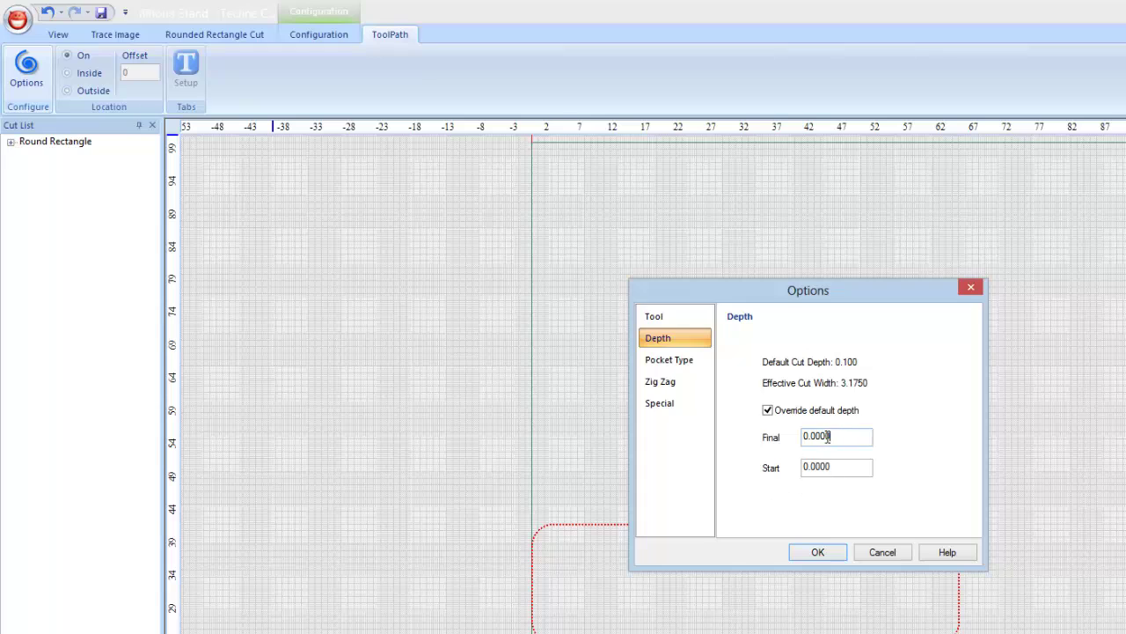
pyautogui.moveTo(830, 438); pyautogui.dragTo(788, 439)
pyautogui.write('14')
# - Keep the Contour pocket style and confirm the toolpath options
pyautogui.click(683, 362)
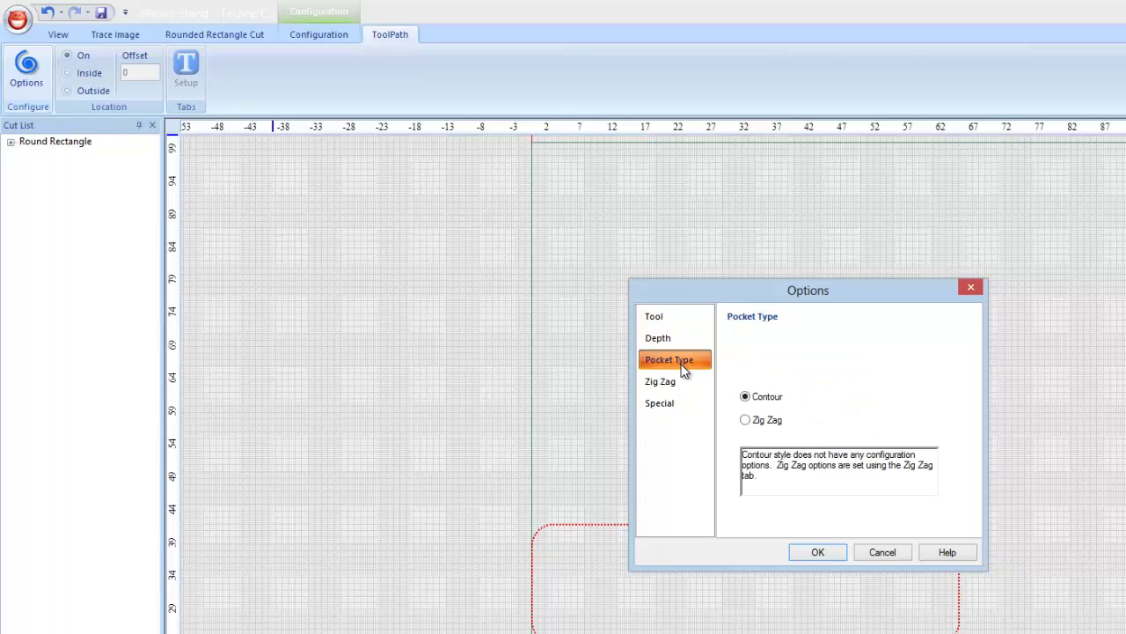
pyautogui.click(746, 420)
pyautogui.click(745, 397)
pyautogui.click(676, 382)
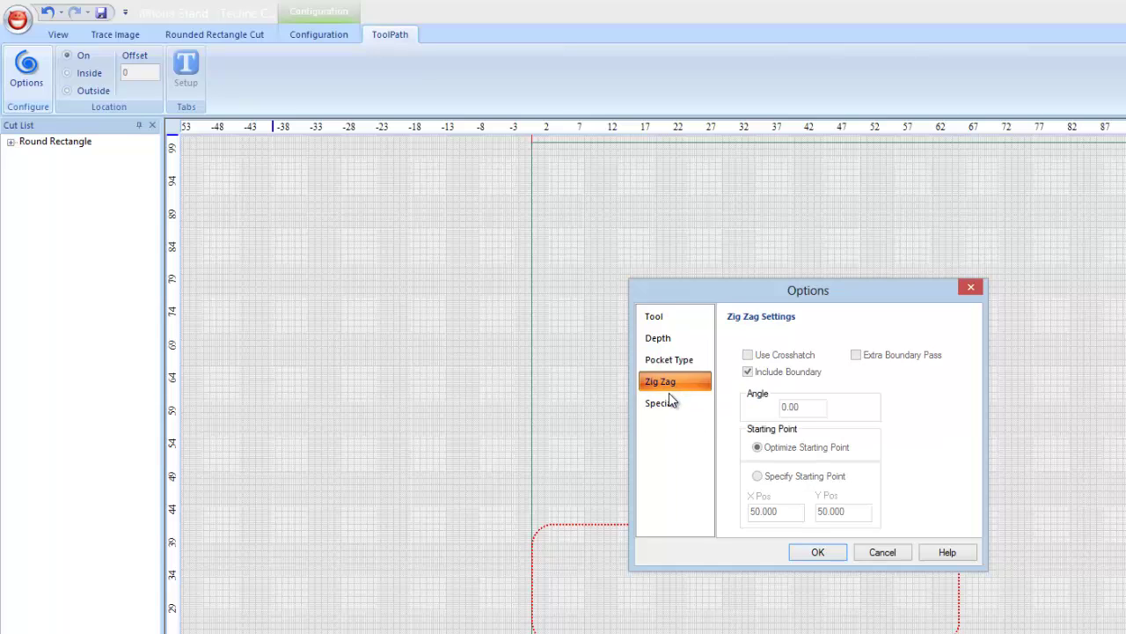
pyautogui.click(675, 409)
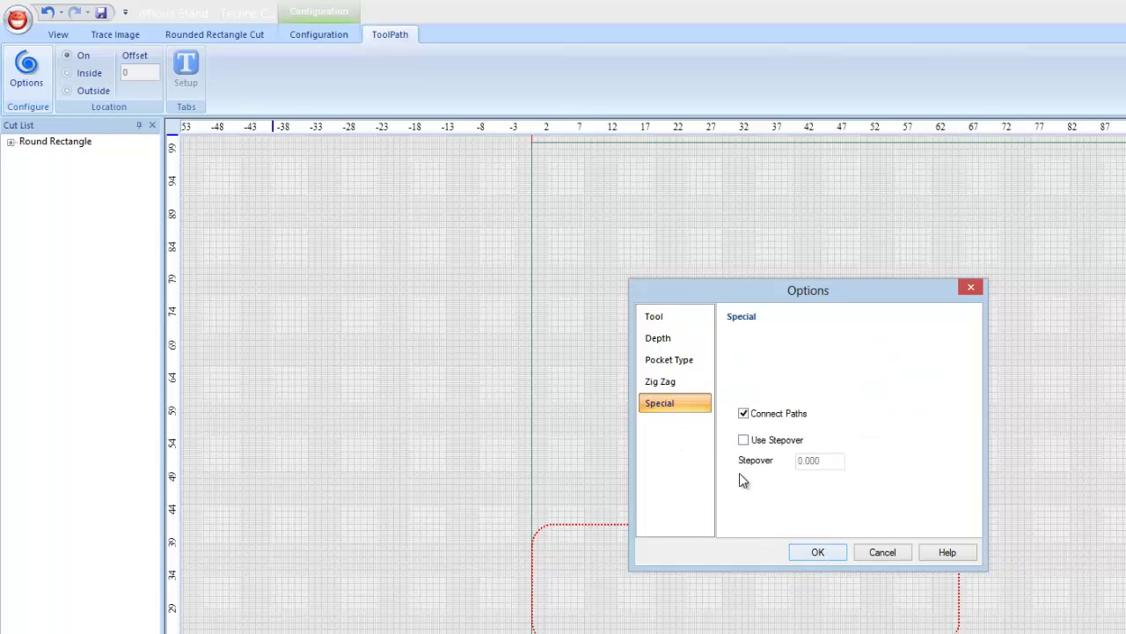
pyautogui.click(823, 554)
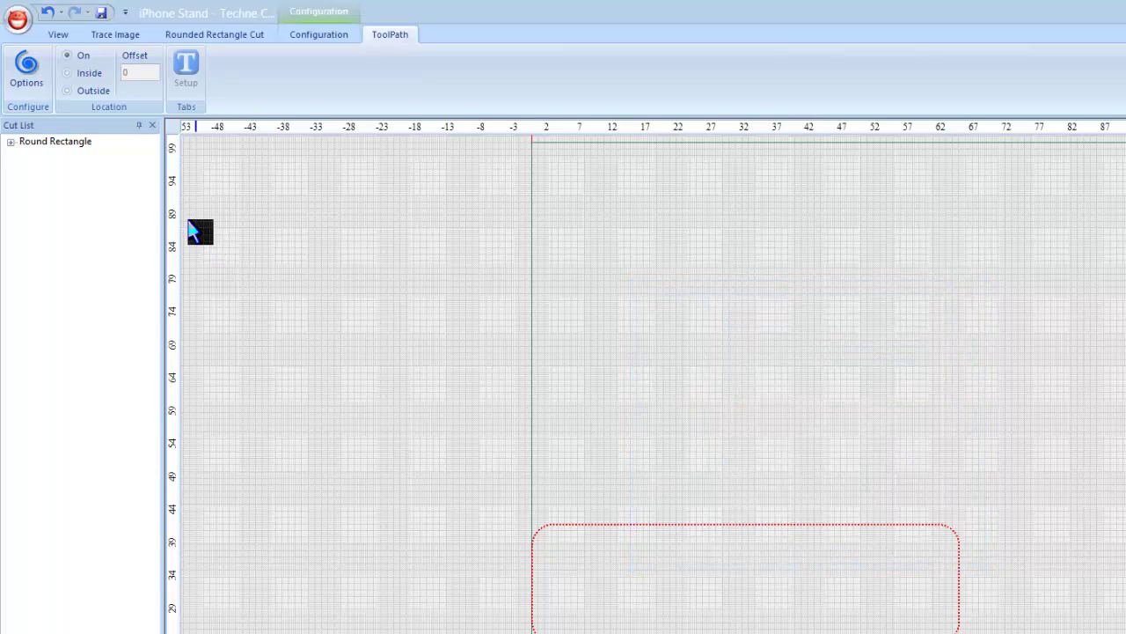
# - Cut inside the outline and finish the rounded rectangle cut
pyautogui.click(68, 74)
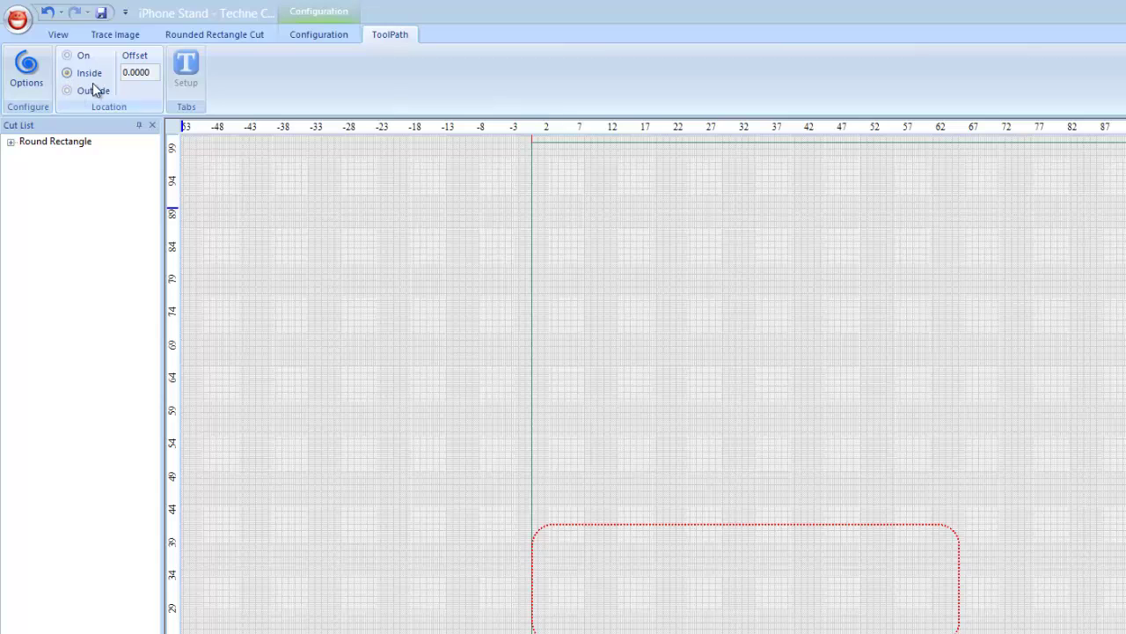
pyautogui.click(227, 32)
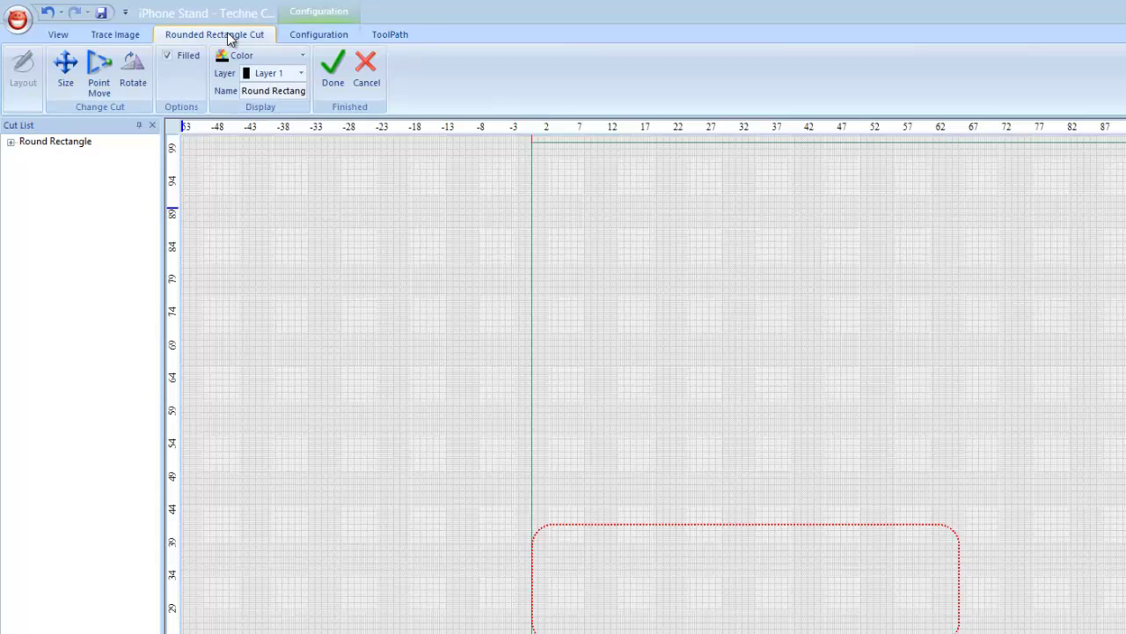
pyautogui.click(326, 70)
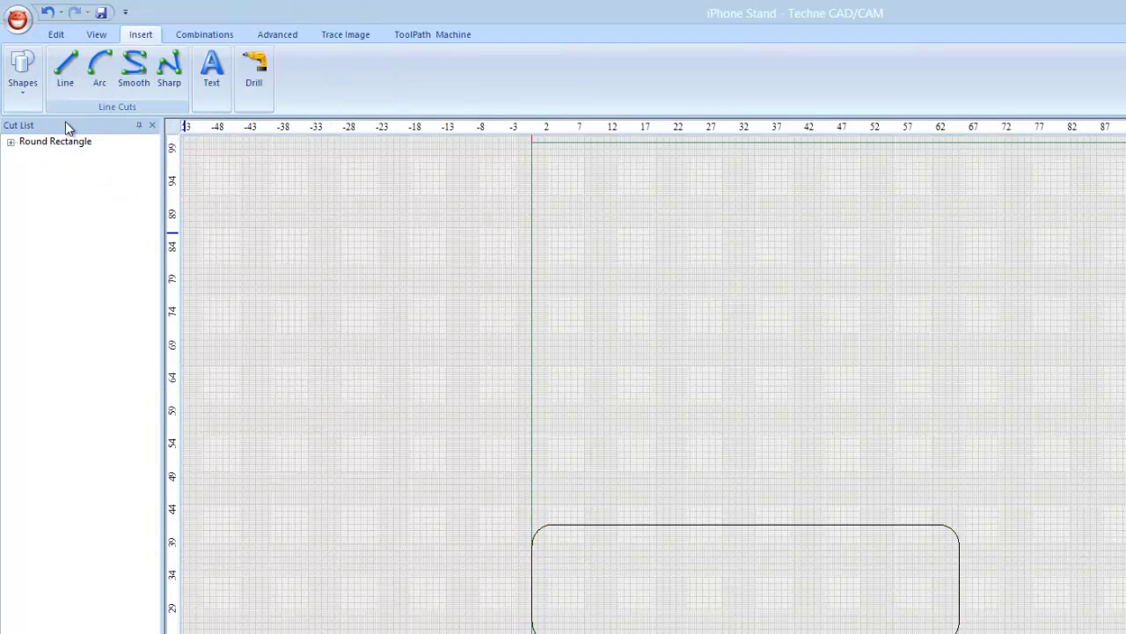
# - Insert another rounded rectangle and set it to Y 0, width 90, height 50
pyautogui.click(22, 70)
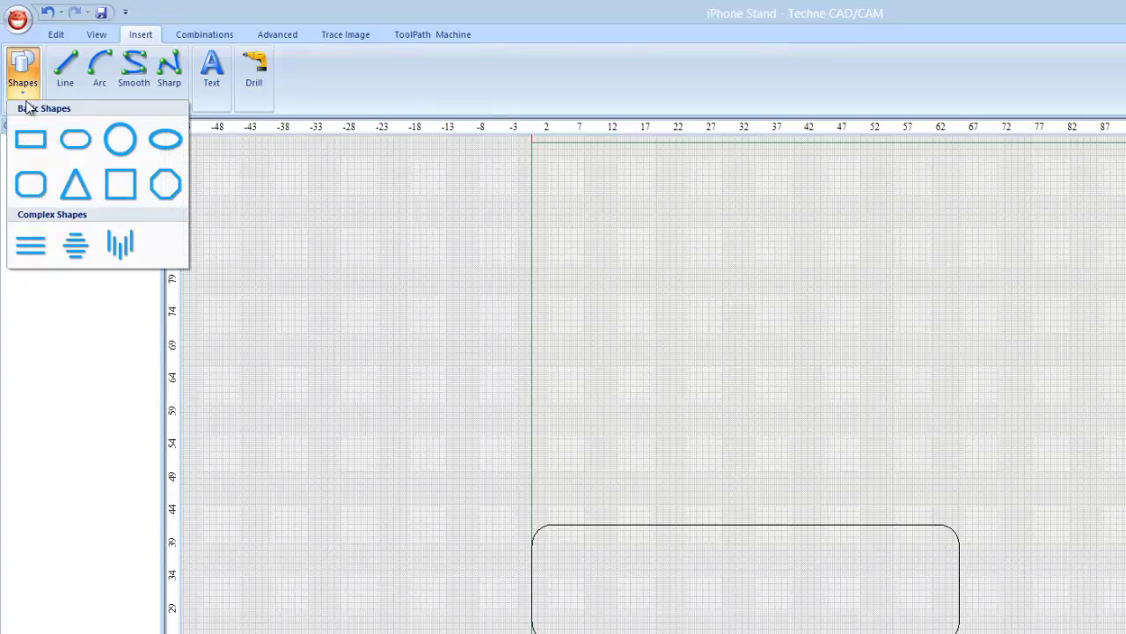
pyautogui.click(33, 184)
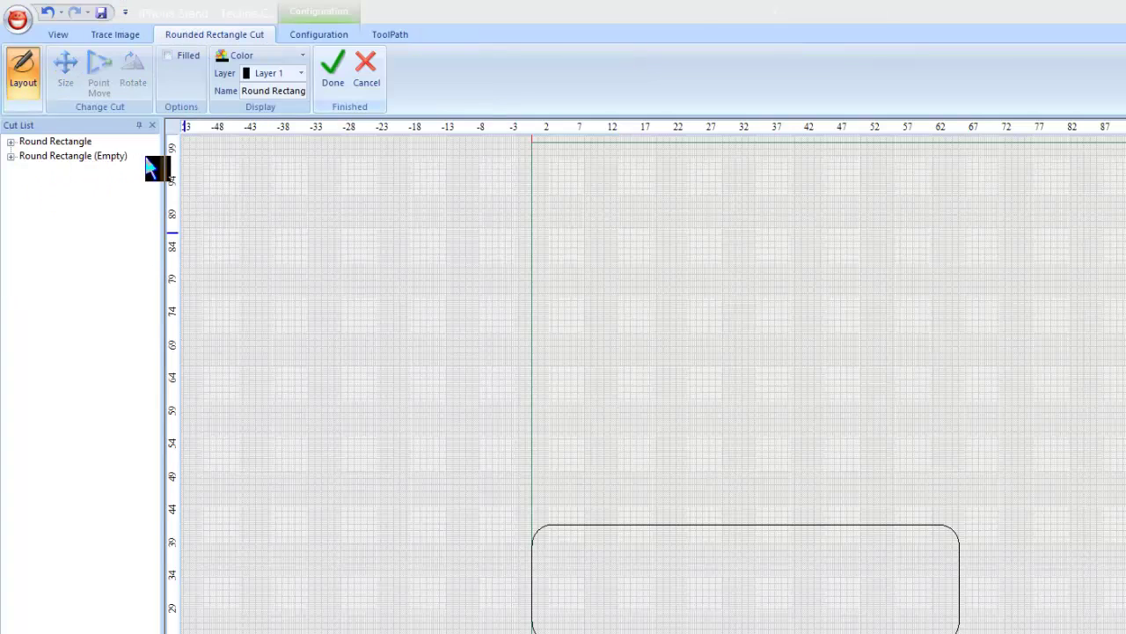
pyautogui.click(316, 33)
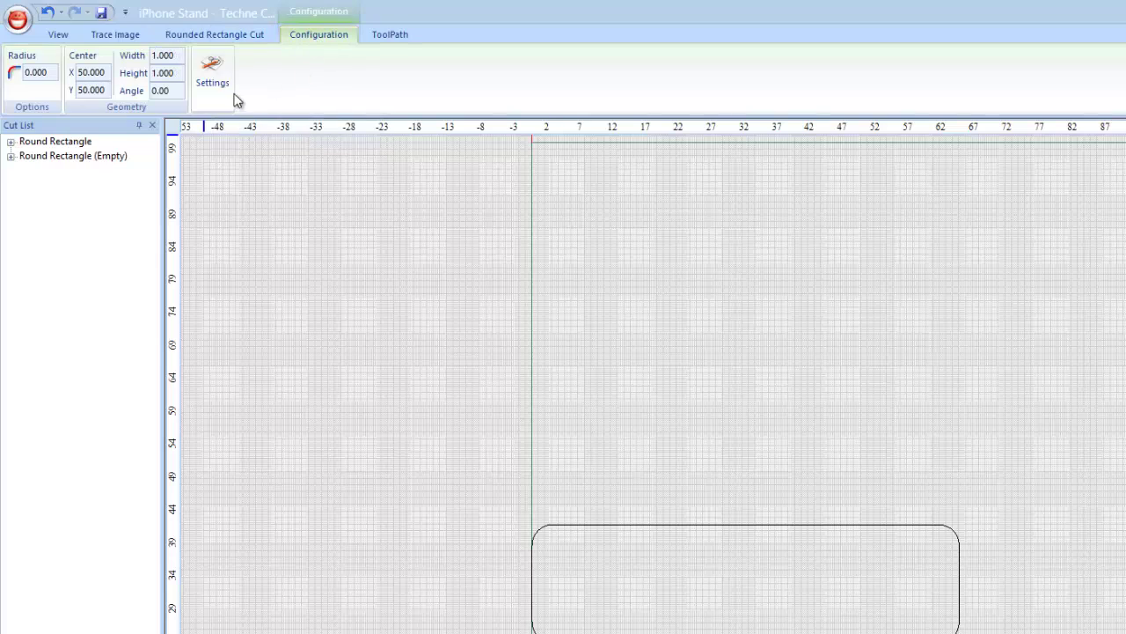
pyautogui.click(212, 79)
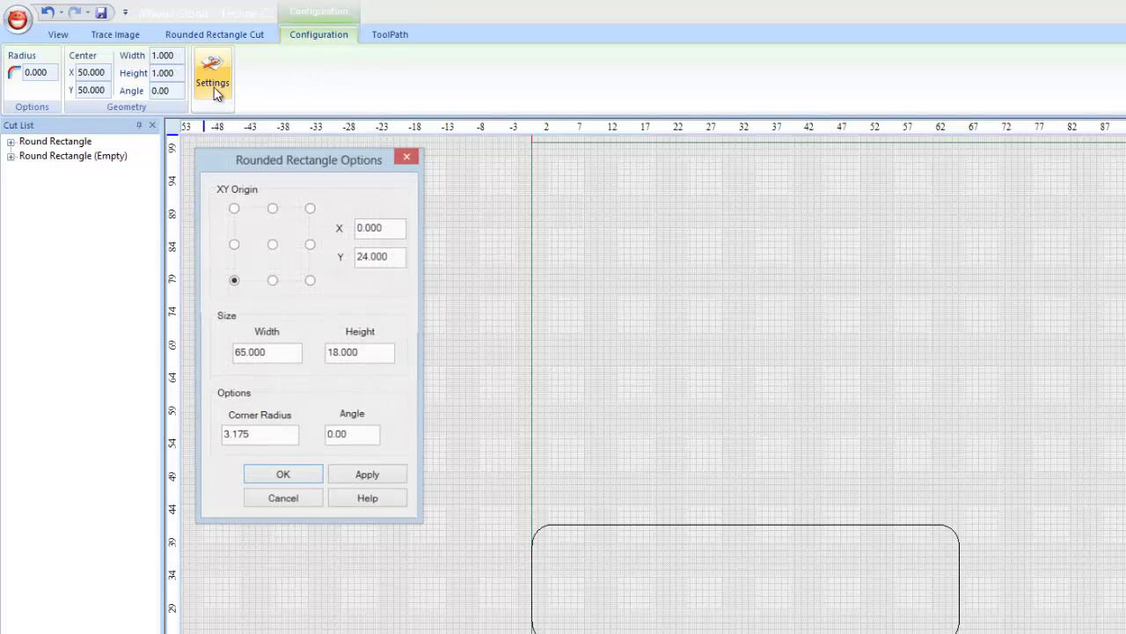
pyautogui.moveTo(398, 255); pyautogui.dragTo(343, 256)
pyautogui.write('0')
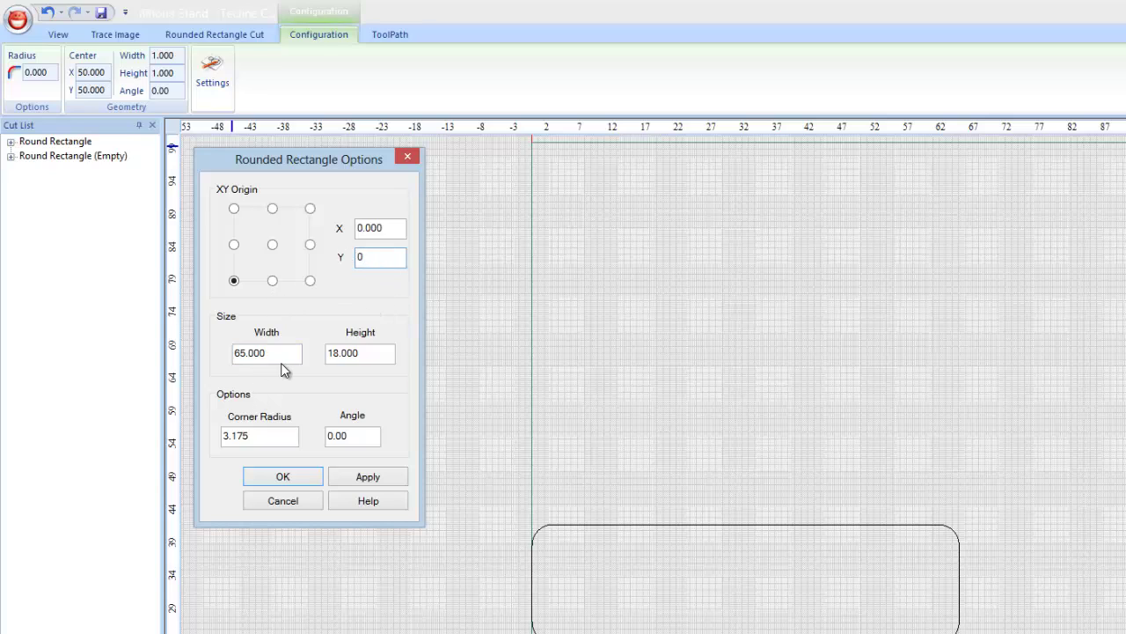
pyautogui.moveTo(283, 354); pyautogui.dragTo(222, 354)
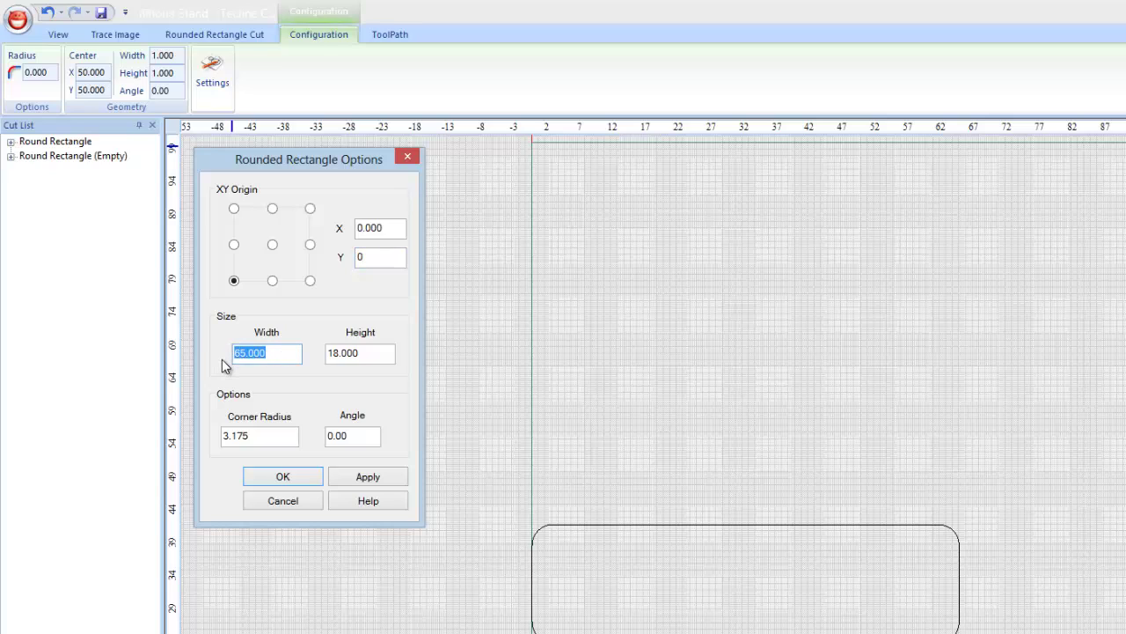
pyautogui.write('90')
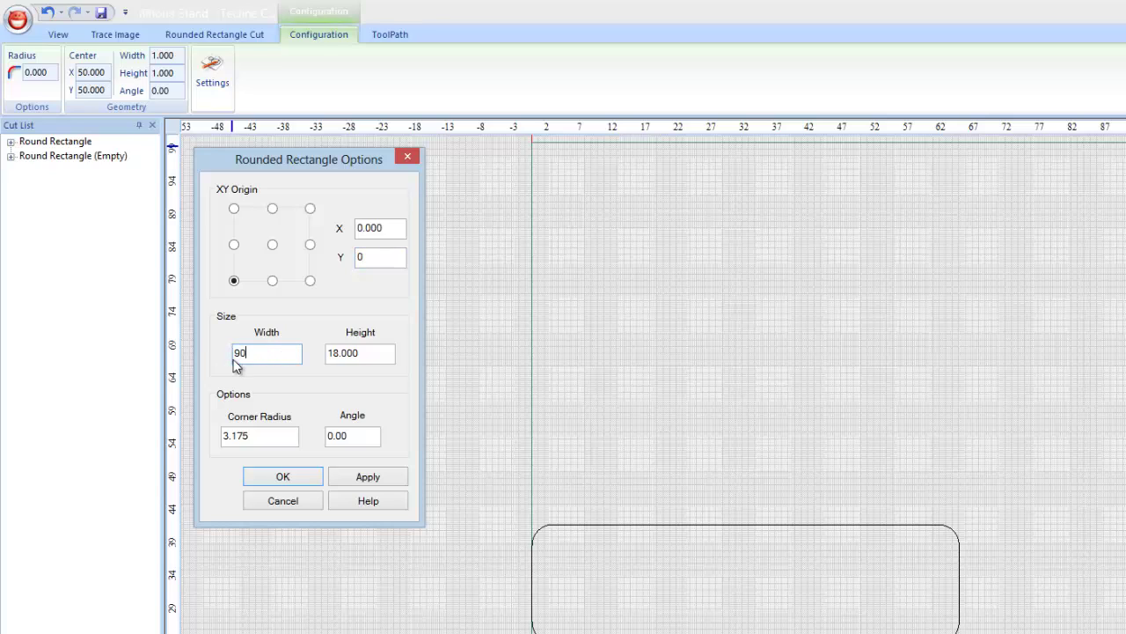
pyautogui.press('Tab')
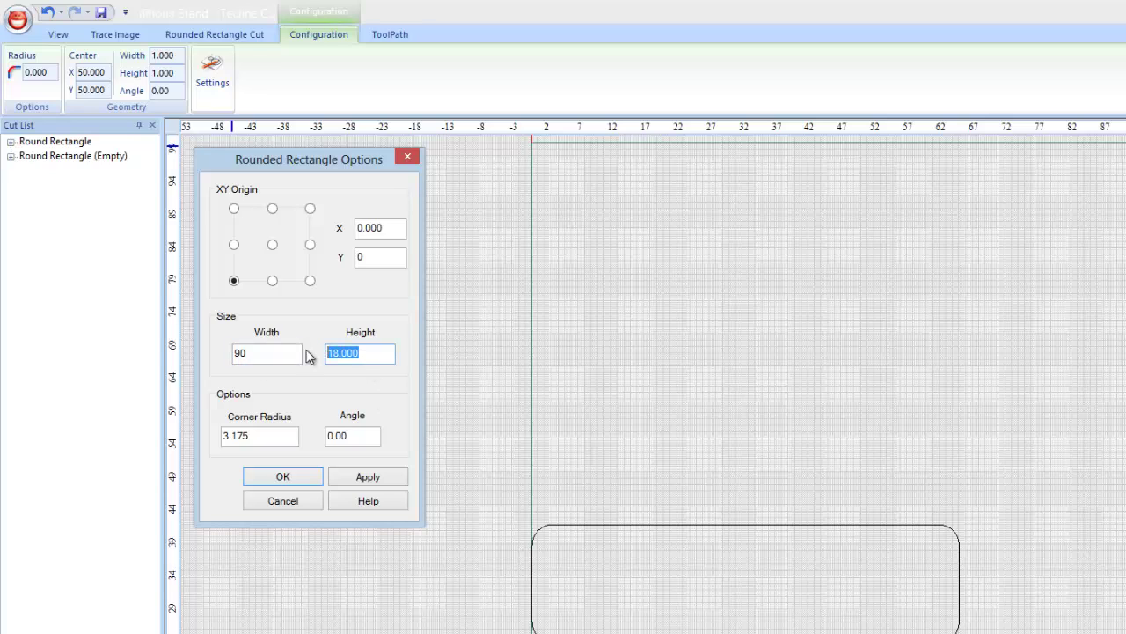
pyautogui.write('50')
pyautogui.click(282, 476)
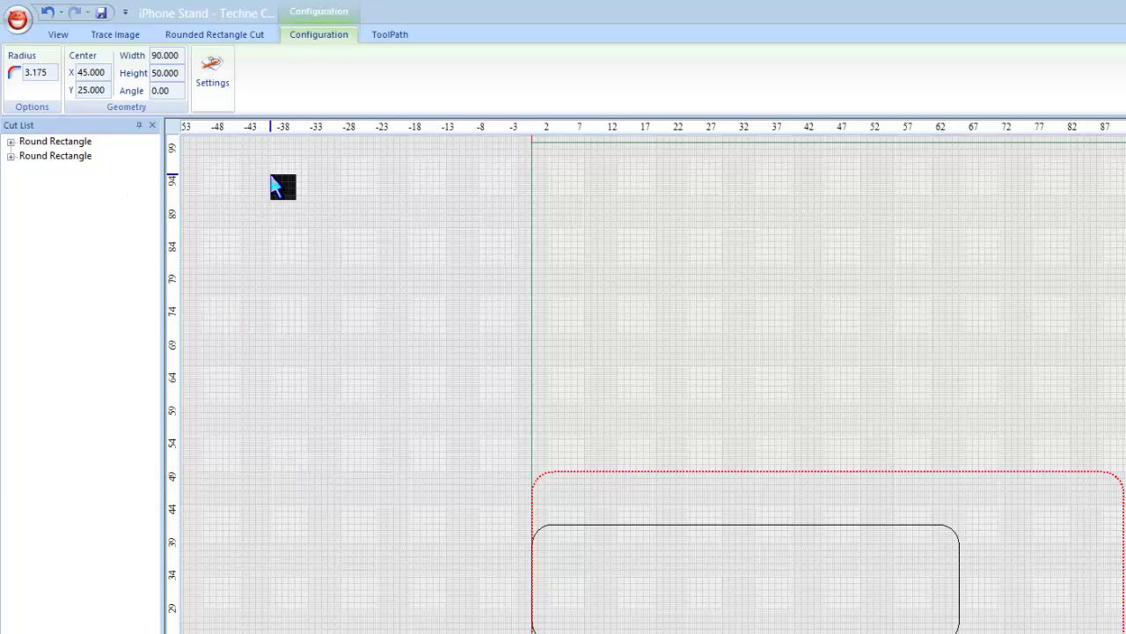
# - Set the second rectangle's toolpath to Outside and bring up its toolpath options
pyautogui.click(390, 35)
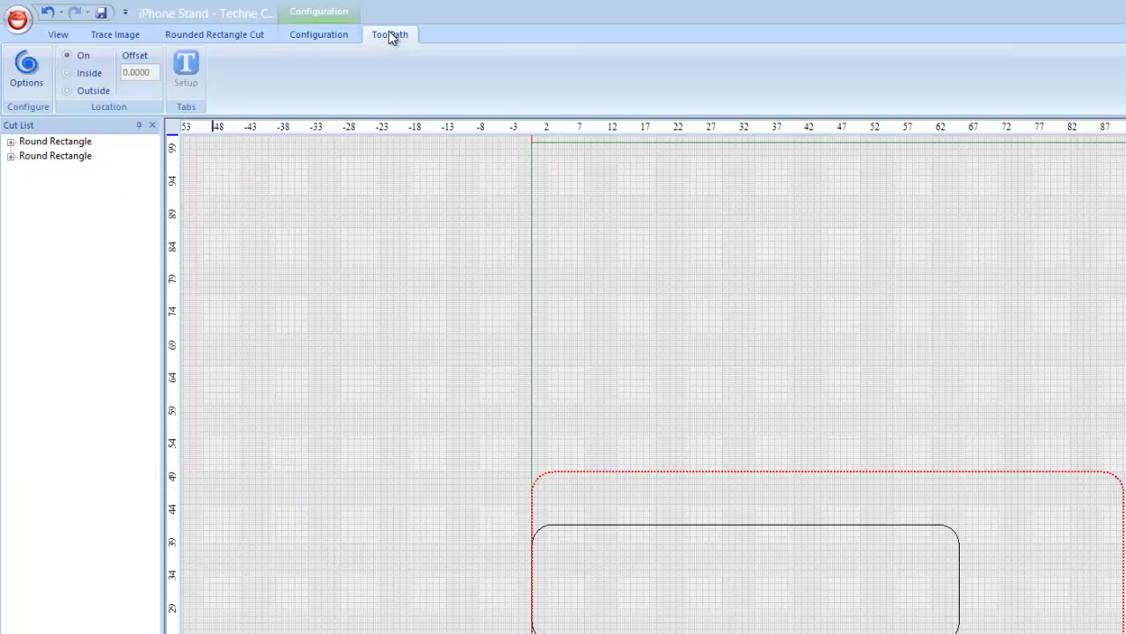
pyautogui.click(66, 89)
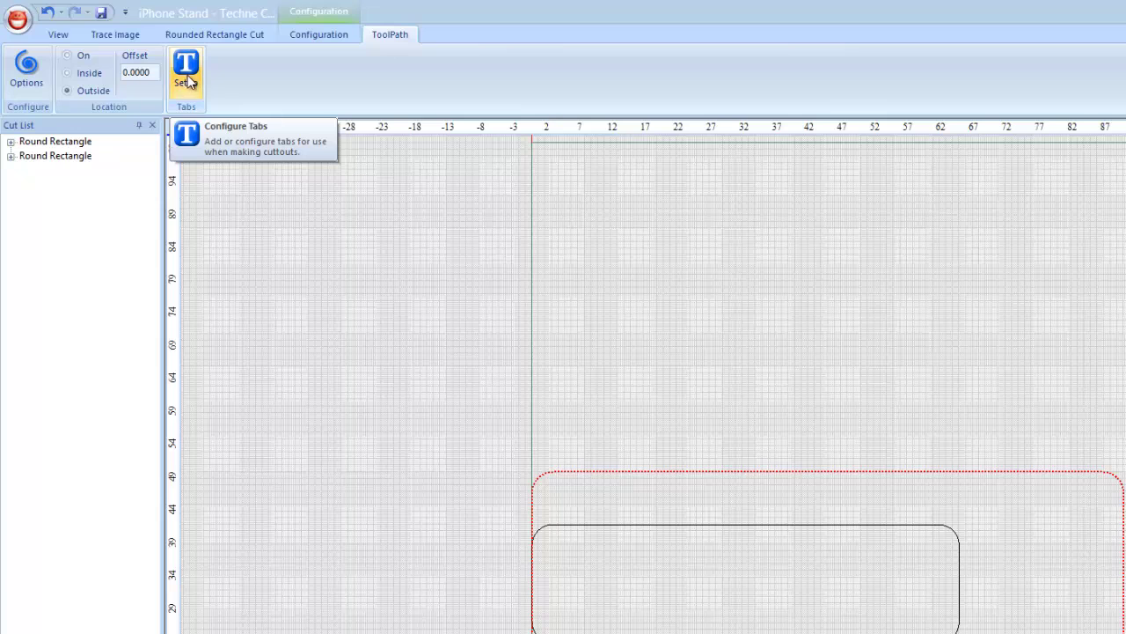
pyautogui.click(26, 69)
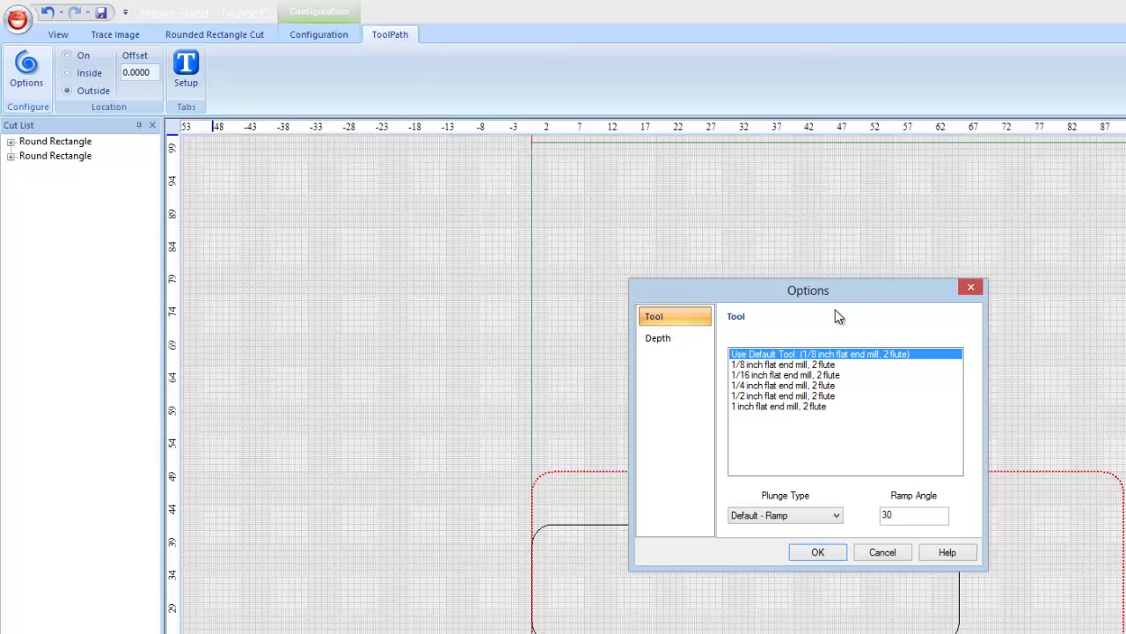
# - Override the outer rectangle's final depth to 19.06, then open Tabs Setup
pyautogui.click(661, 340)
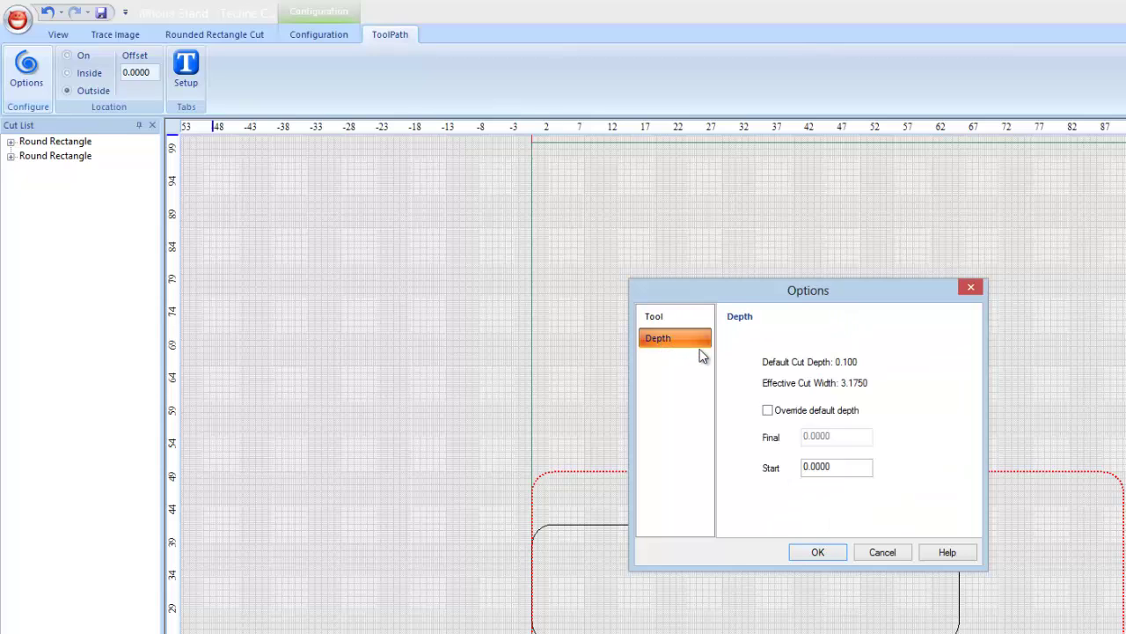
pyautogui.click(769, 410)
pyautogui.moveTo(852, 437); pyautogui.dragTo(795, 435)
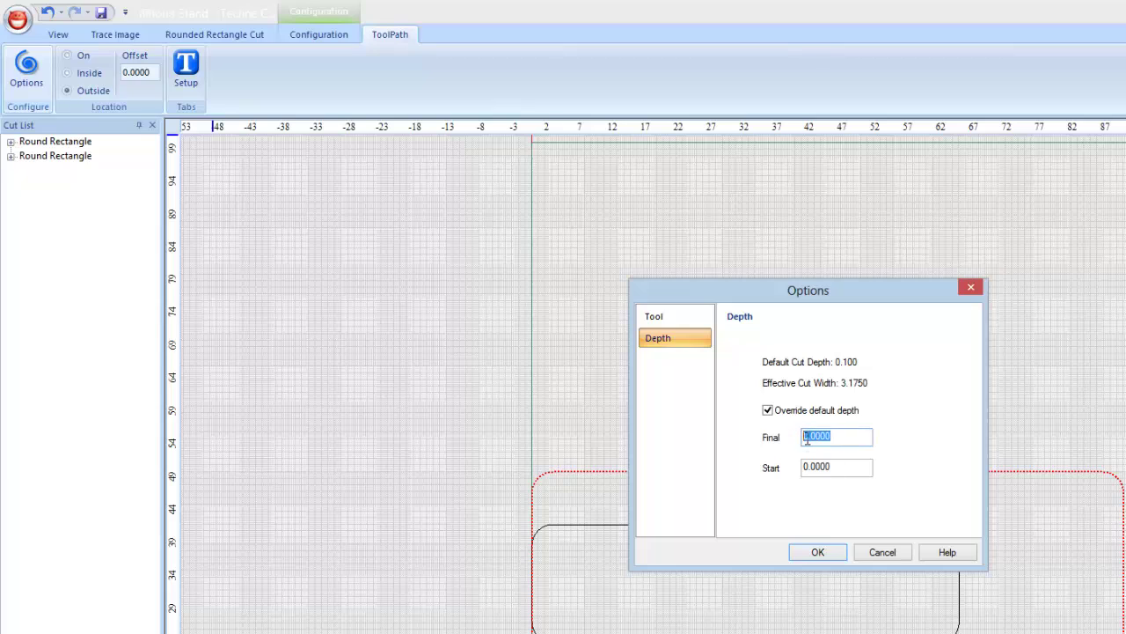
pyautogui.write('19.06')
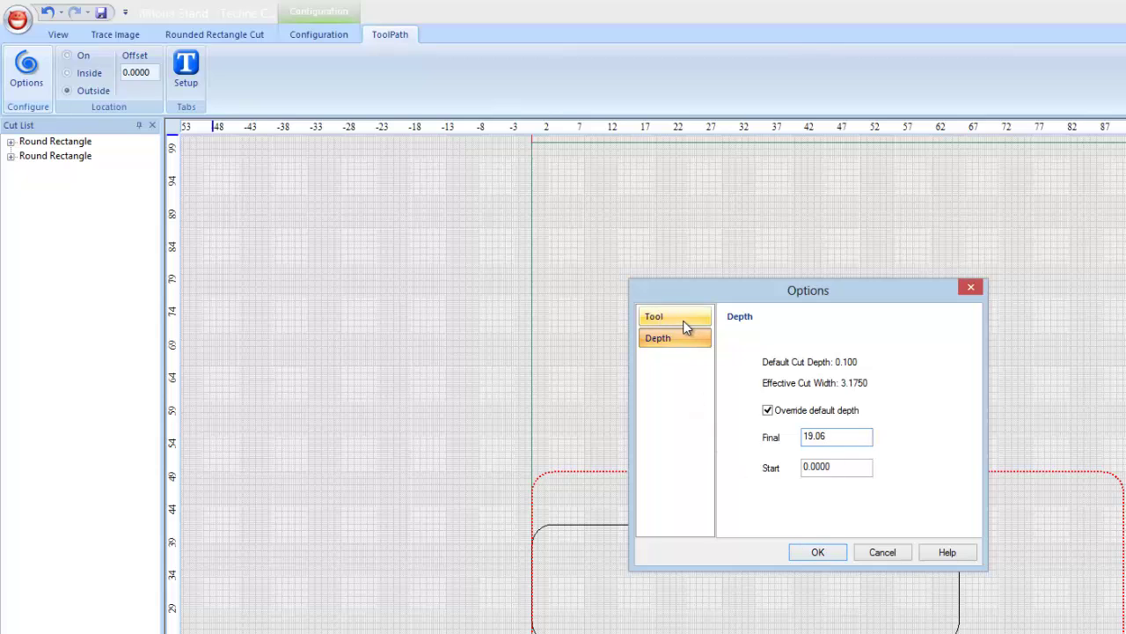
pyautogui.click(818, 552)
pyautogui.click(195, 65)
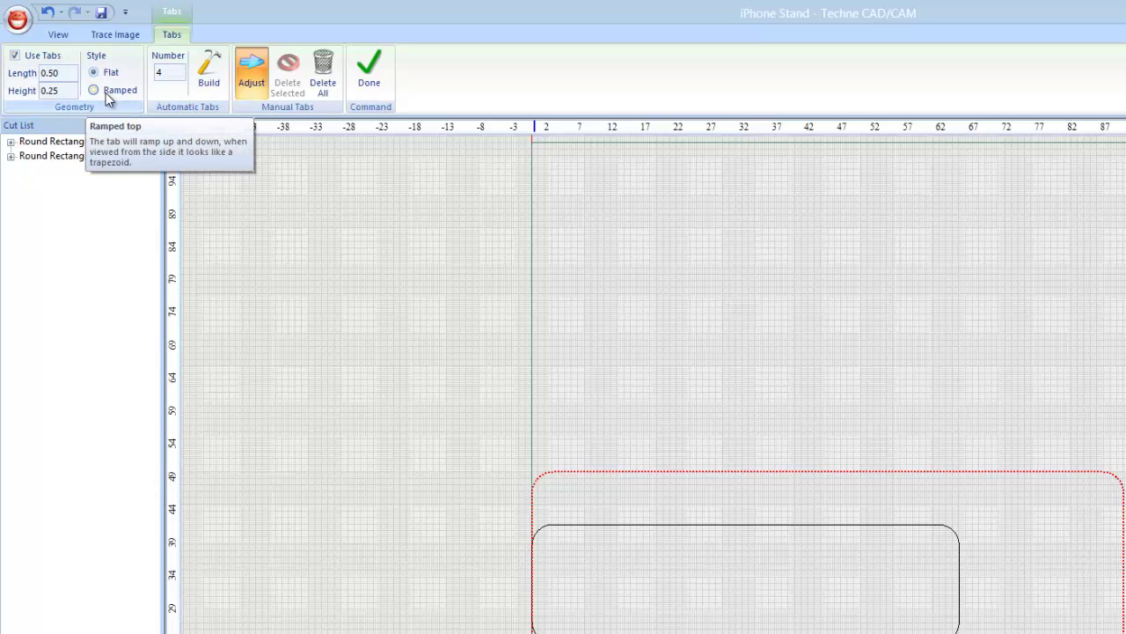
# - Build four 0.50-long, 0.25-high tabs and move the start point along the bottom and right edges
pyautogui.click(369, 73)
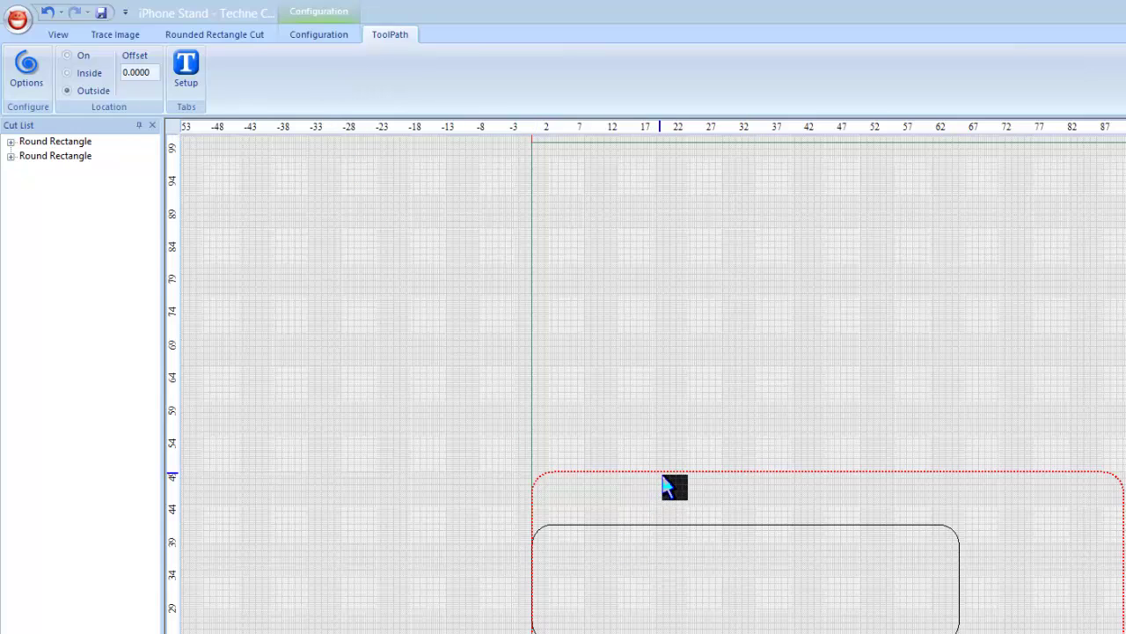
pyautogui.click(185, 70)
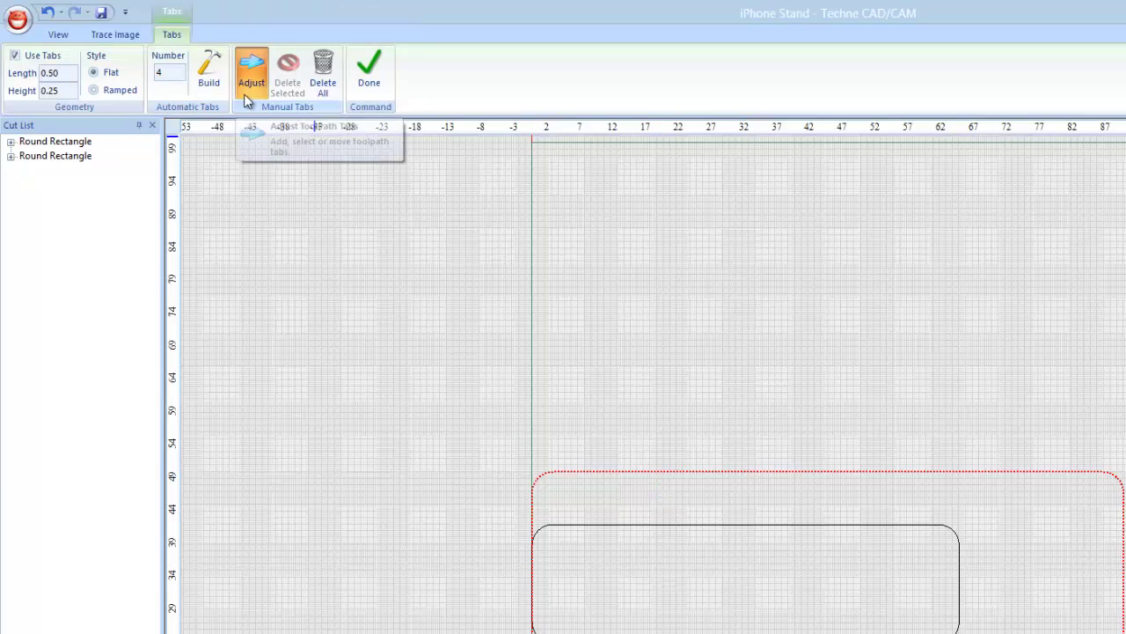
pyautogui.click(212, 79)
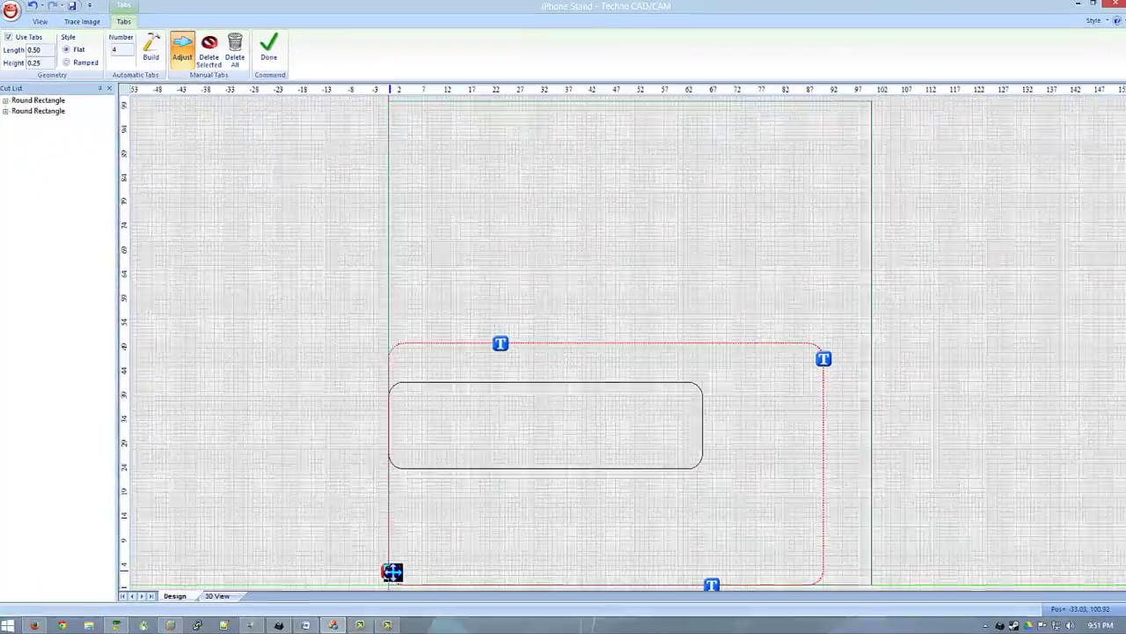
pyautogui.moveTo(391, 572); pyautogui.dragTo(540, 583)
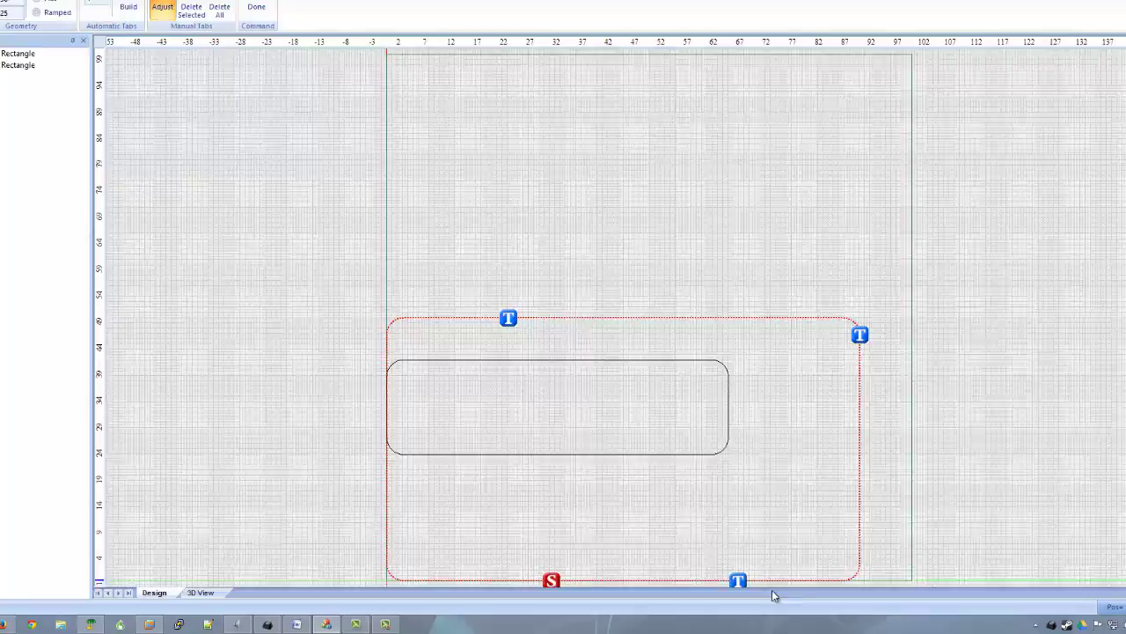
pyautogui.moveTo(770, 581)
pyautogui.mouseDown()
pyautogui.moveTo(854, 480)
pyautogui.moveTo(907, 380)
pyautogui.moveTo(907, 308)
pyautogui.moveTo(807, 291)
pyautogui.moveTo(789, 272)
pyautogui.moveTo(477, 272)
pyautogui.moveTo(518, 267)
pyautogui.moveTo(484, 279)
pyautogui.mouseUp()
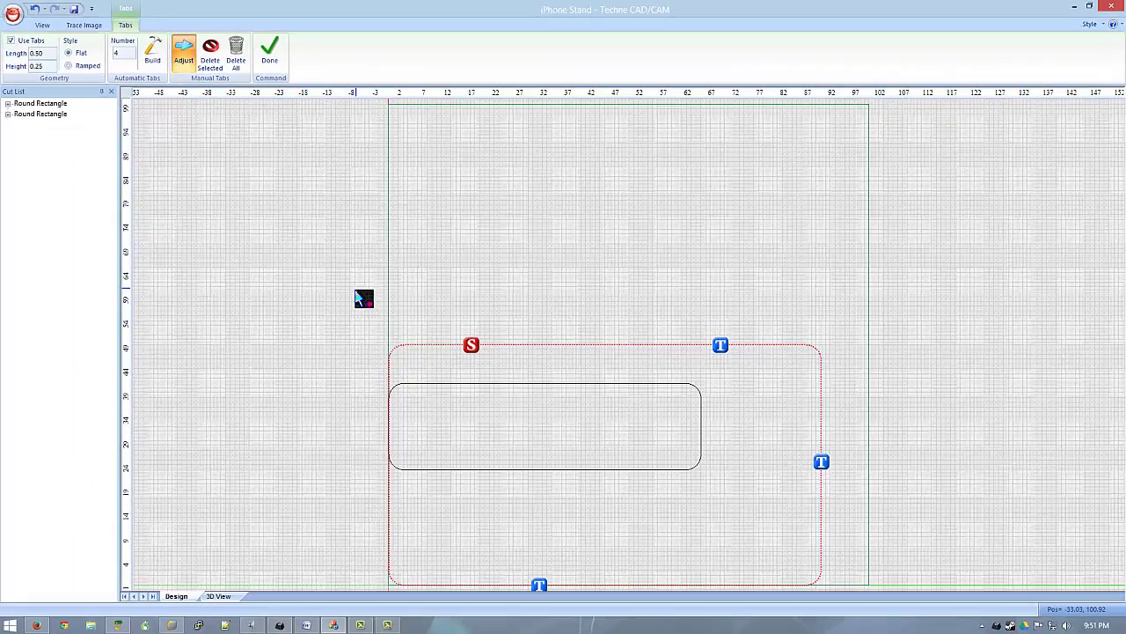
# - Finish placing the holding tabs and close the rounded-rectangle cut settings
pyautogui.click(269, 55)
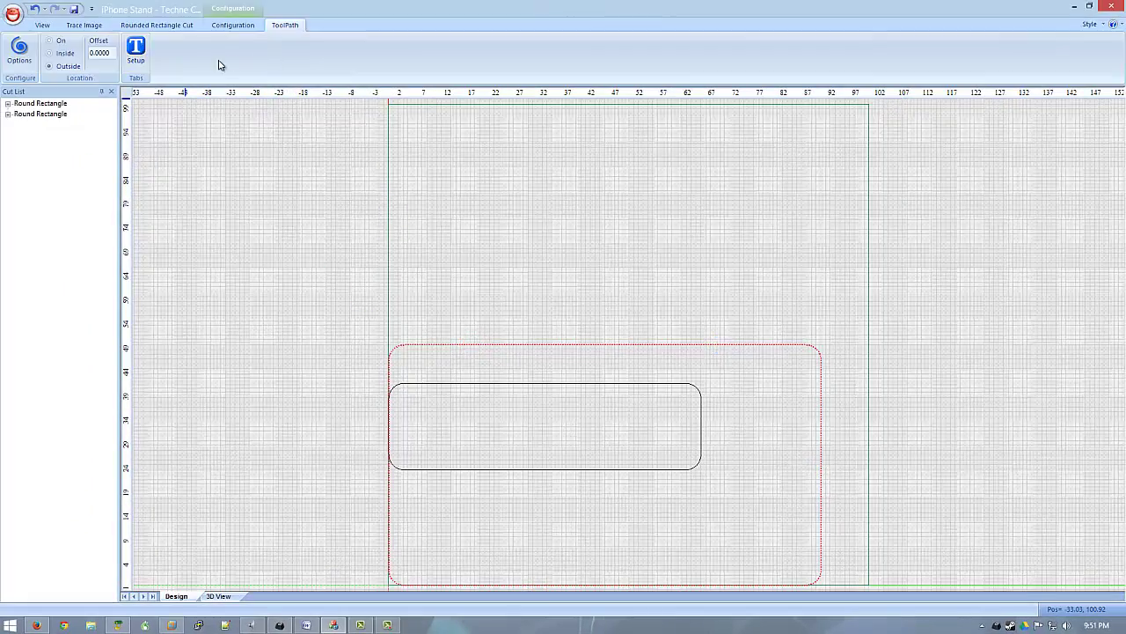
pyautogui.click(82, 26)
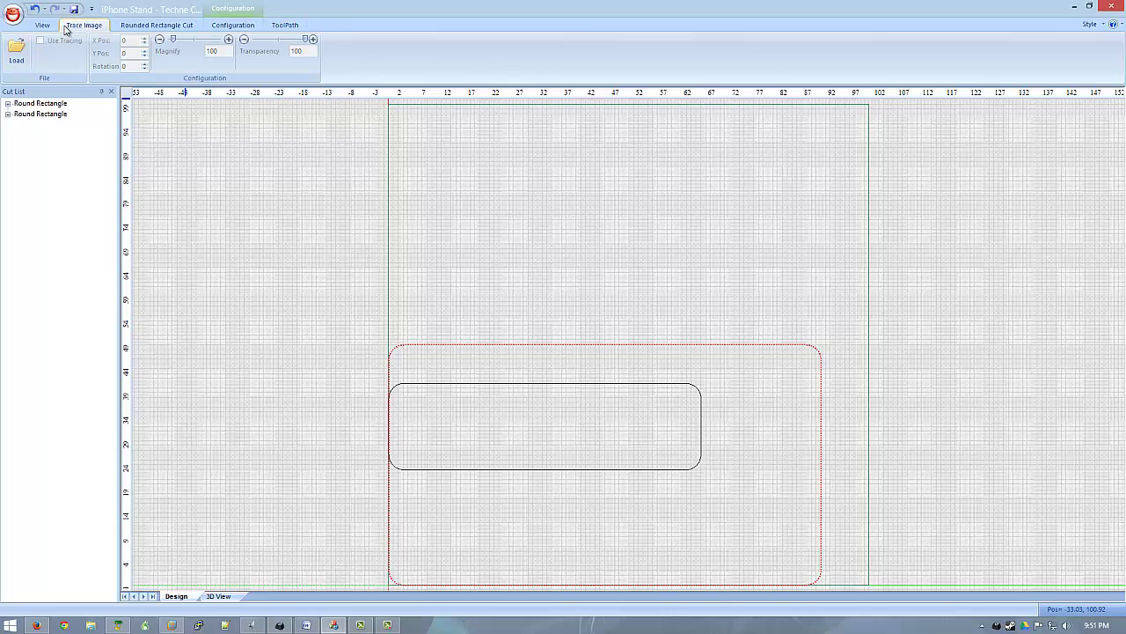
pyautogui.click(44, 26)
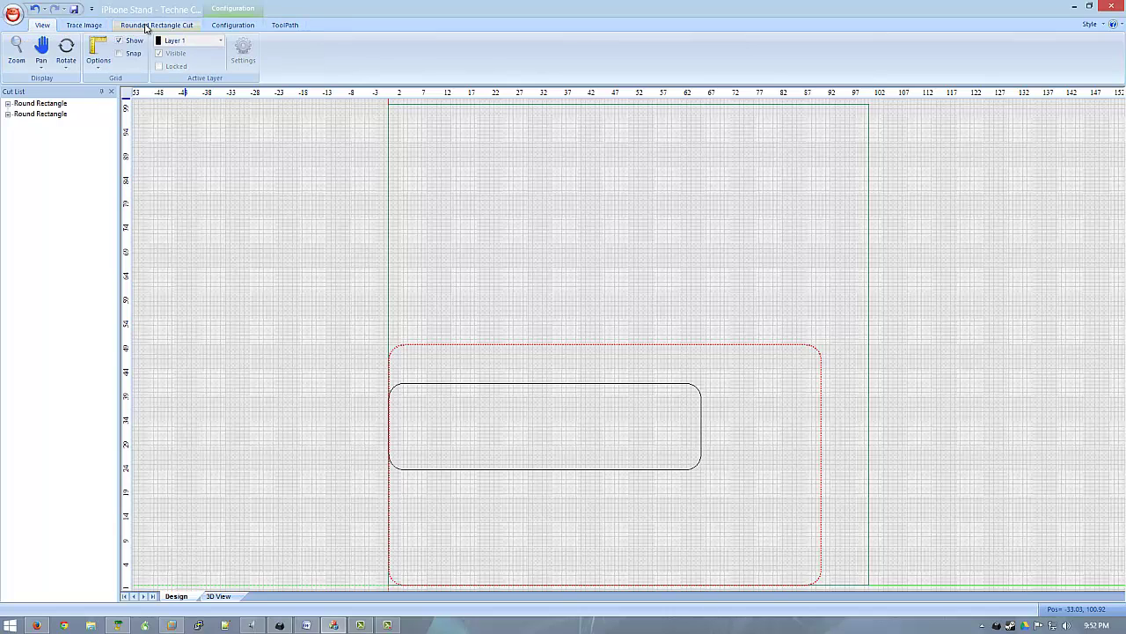
pyautogui.click(194, 26)
pyautogui.click(244, 48)
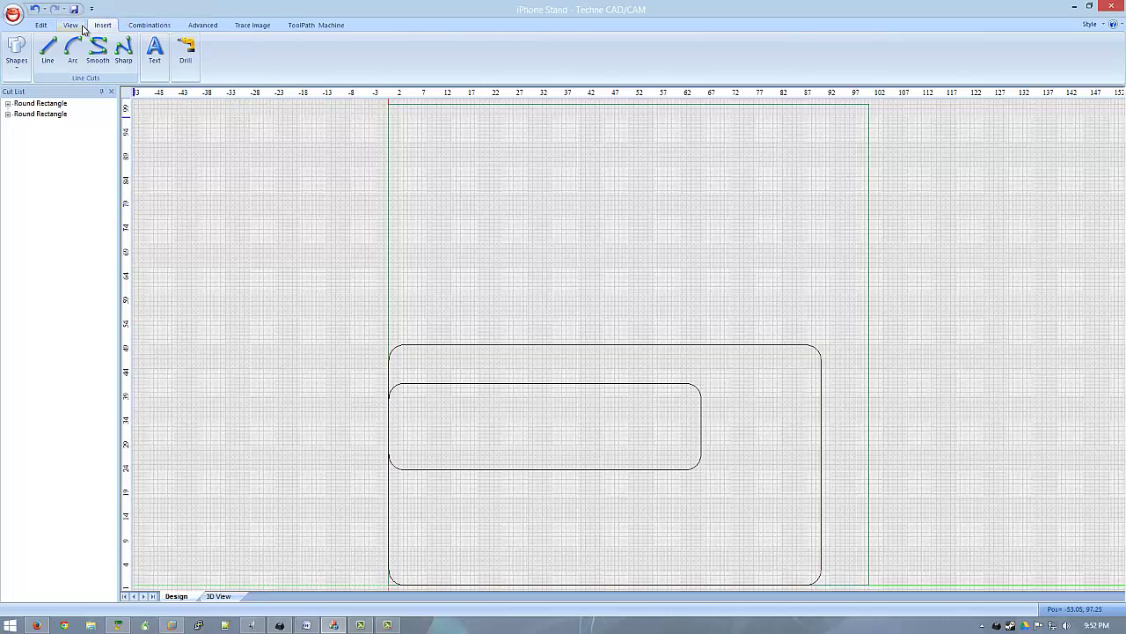
pyautogui.click(42, 26)
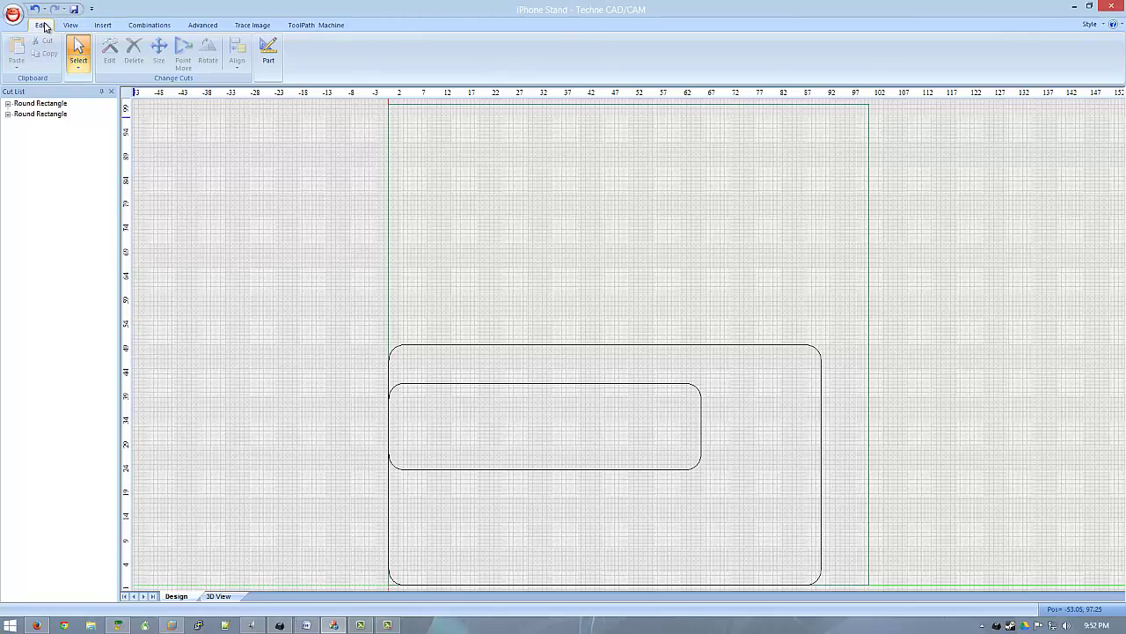
# - Select both rounded rectangles and apply Align > Center Horizontal with a reference rectangle
pyautogui.click(612, 398)
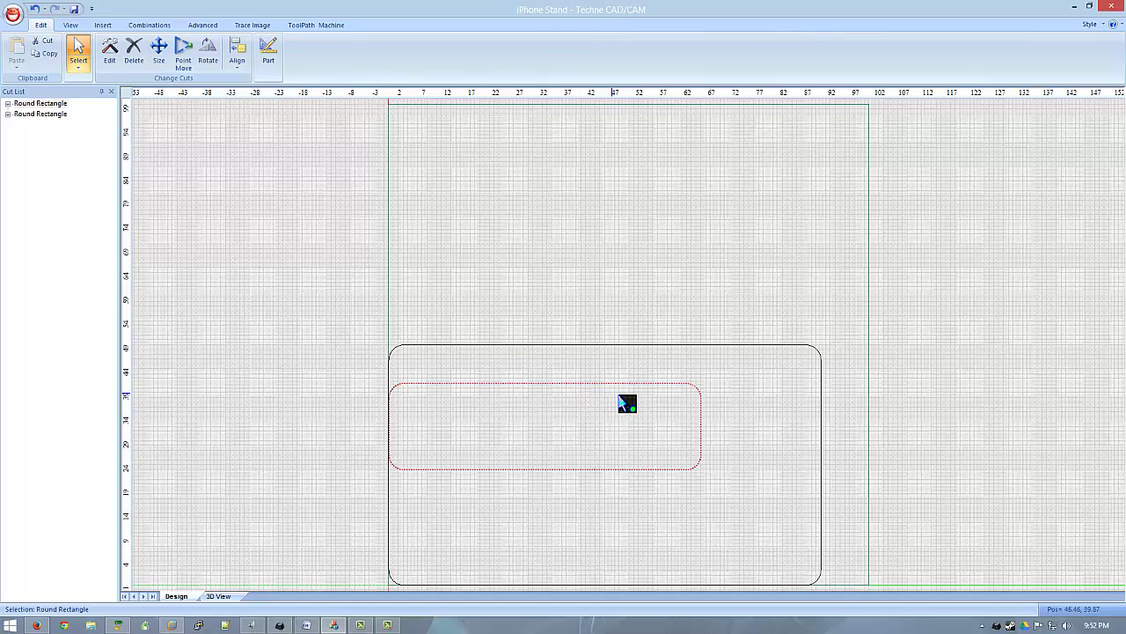
pyautogui.keyDown('shift'); pyautogui.click(690, 359); pyautogui.keyUp('shift')
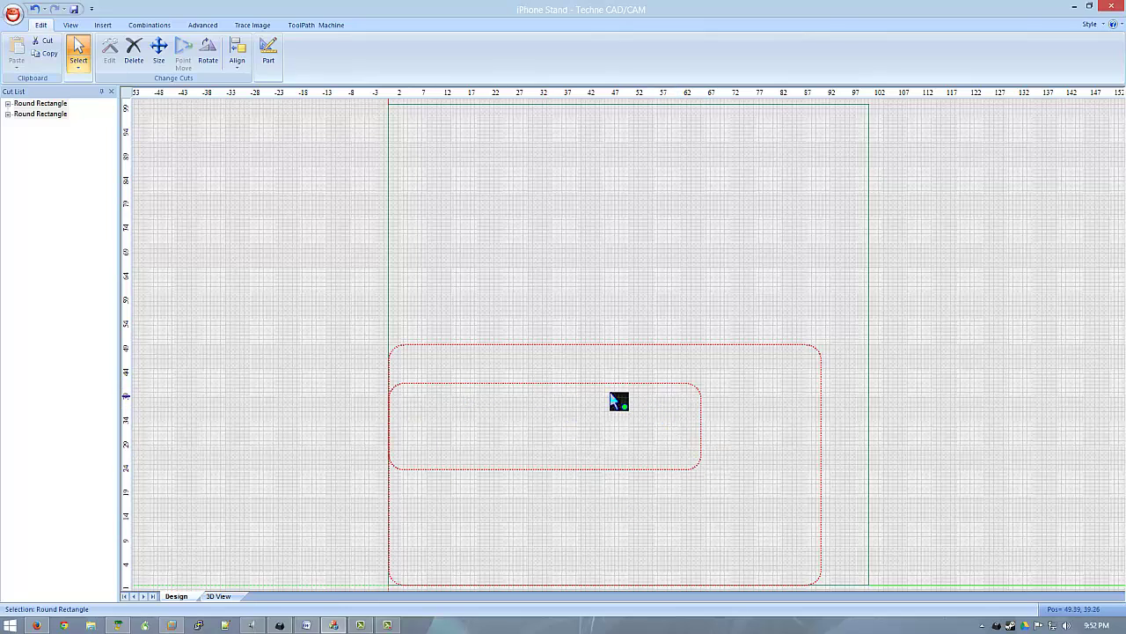
pyautogui.click(603, 420)
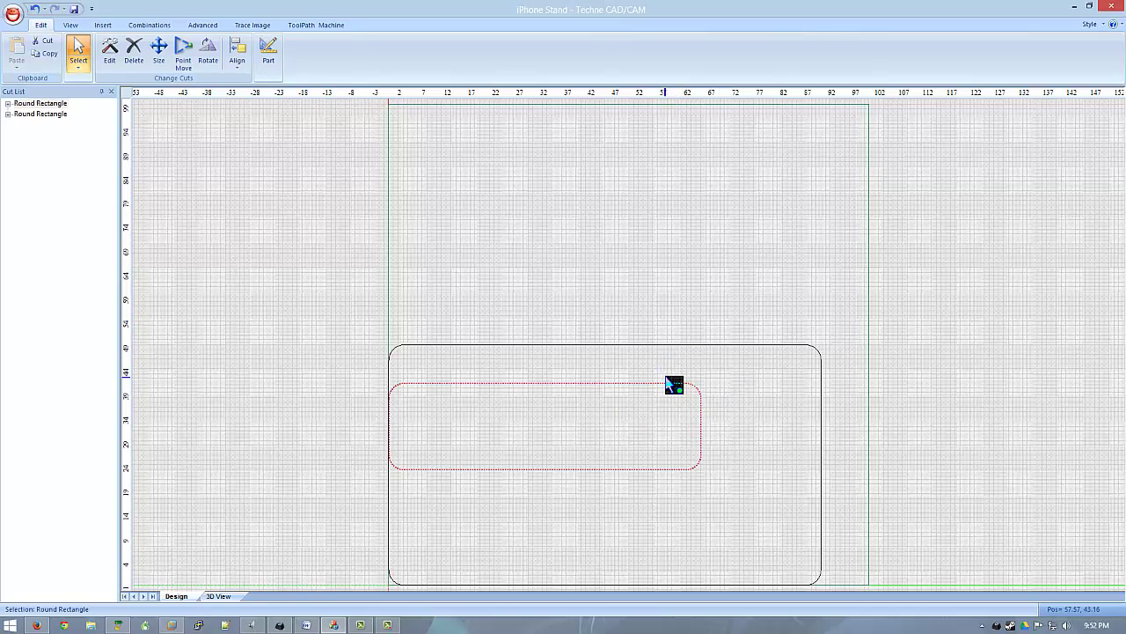
pyautogui.keyDown('shift'); pyautogui.click(672, 360); pyautogui.keyUp('shift')
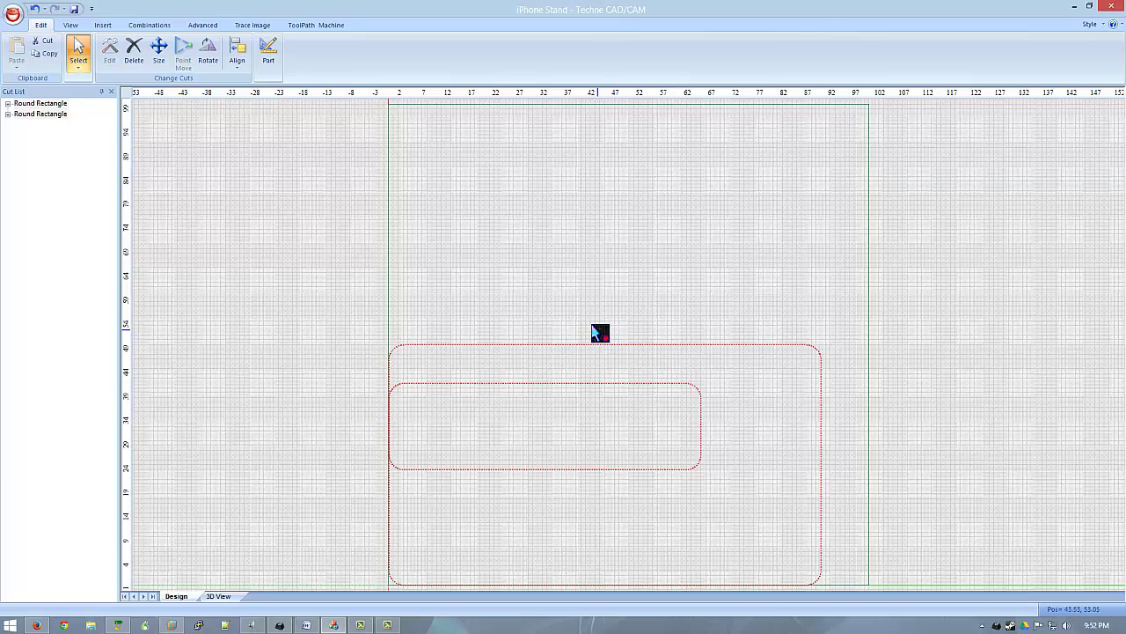
pyautogui.click(236, 57)
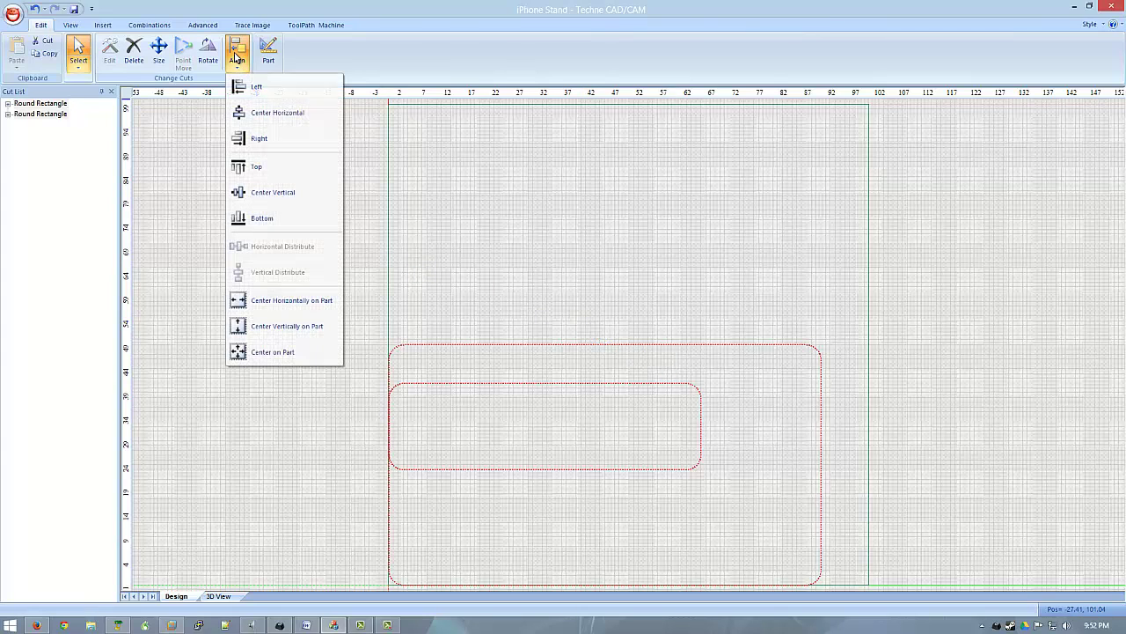
pyautogui.click(283, 114)
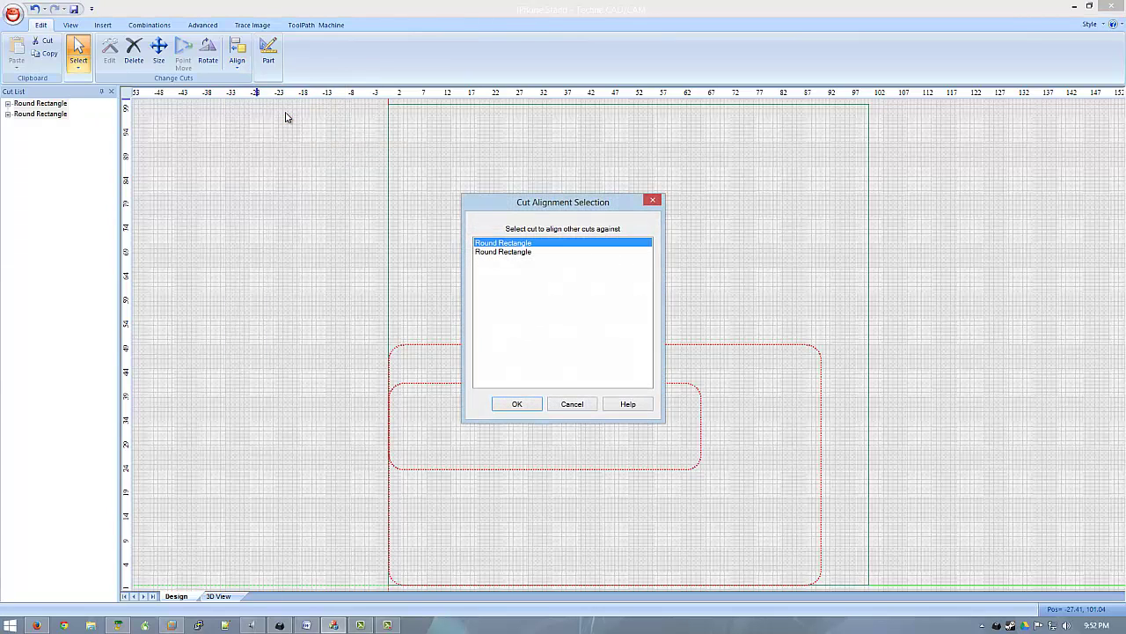
pyautogui.click(498, 253)
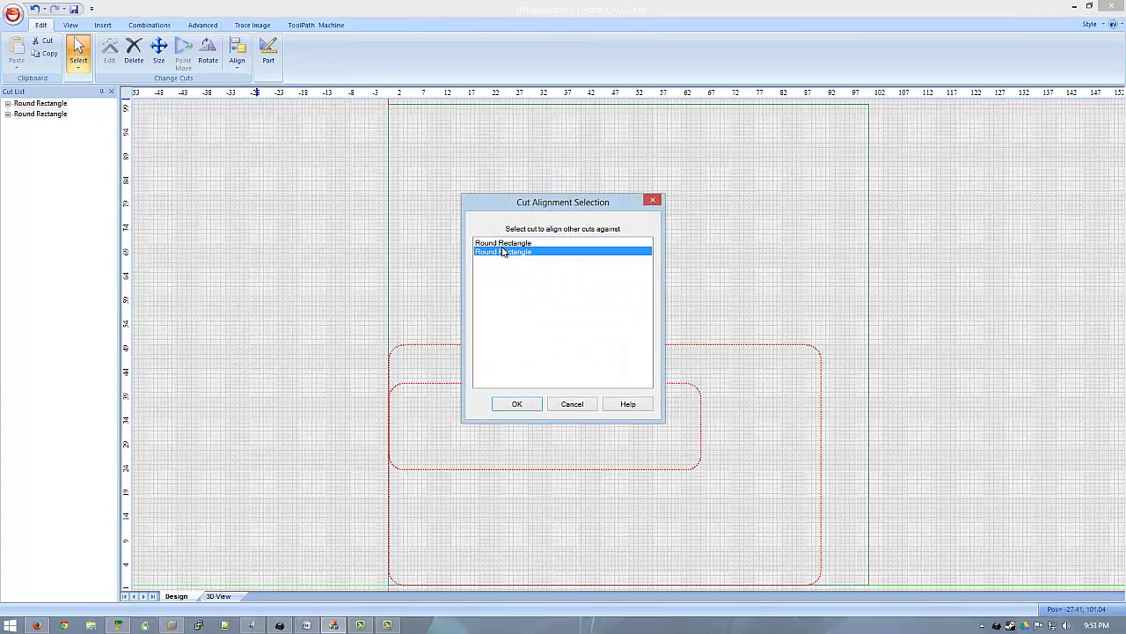
pyautogui.click(506, 243)
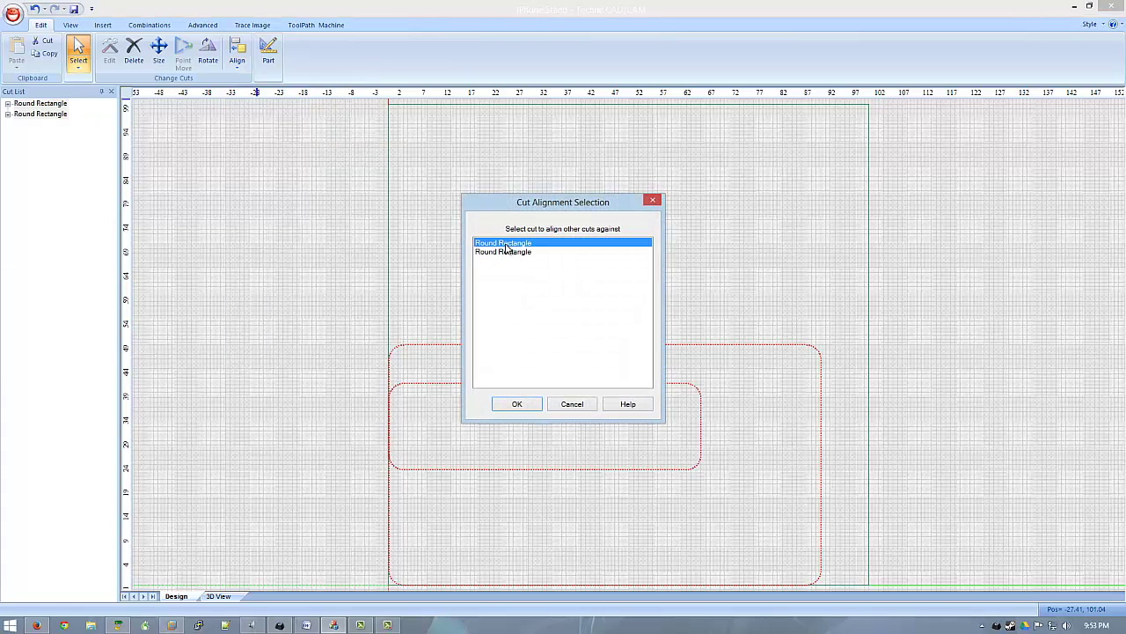
pyautogui.click(524, 406)
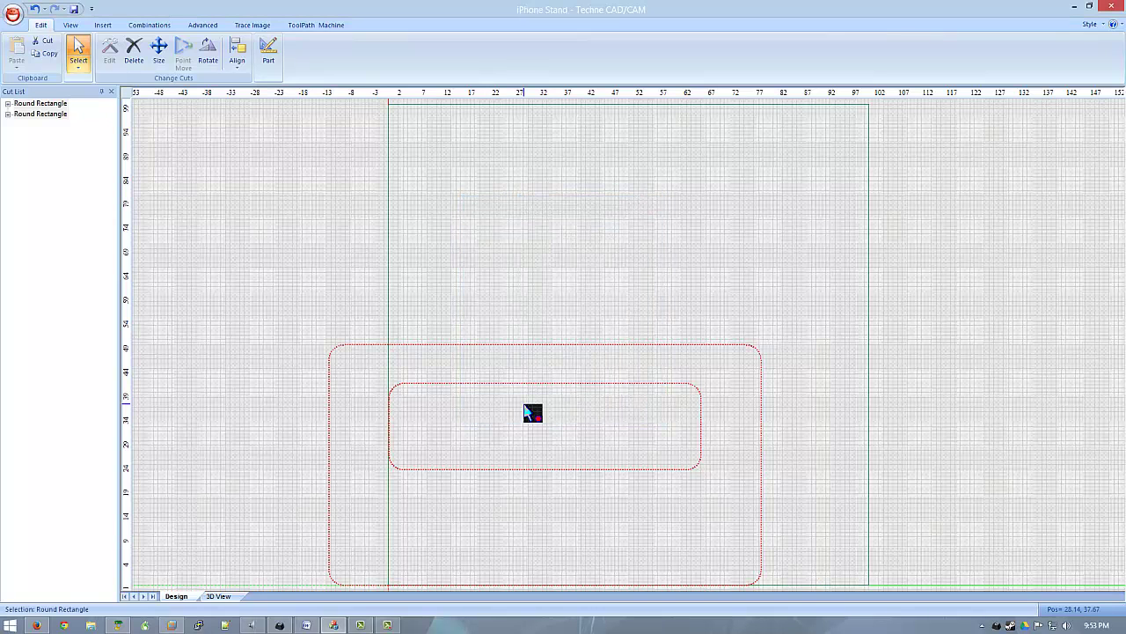
# - Redo the horizontal centring using the outer rectangle as reference, then deselect both
pyautogui.click(238, 55)
pyautogui.click(261, 115)
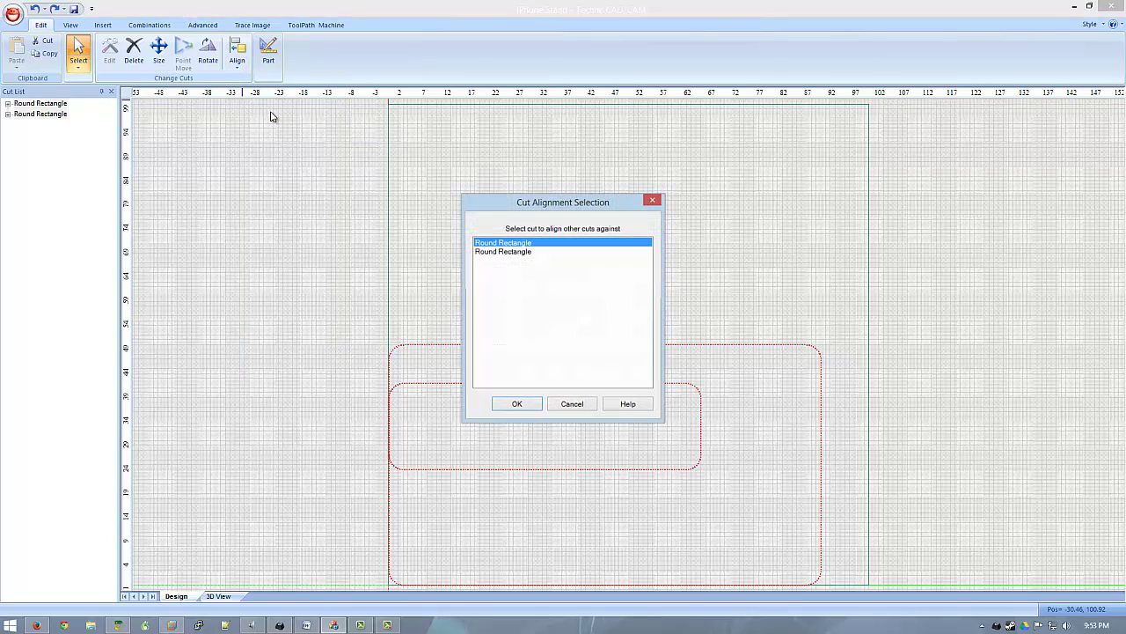
pyautogui.click(495, 252)
pyautogui.click(519, 406)
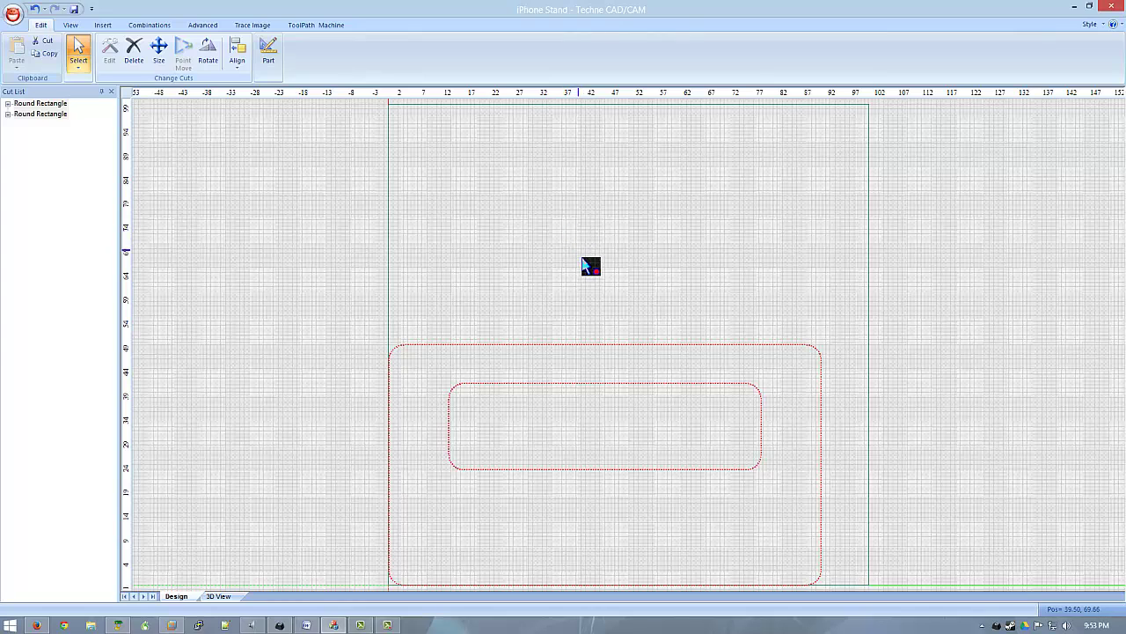
pyautogui.click(474, 295)
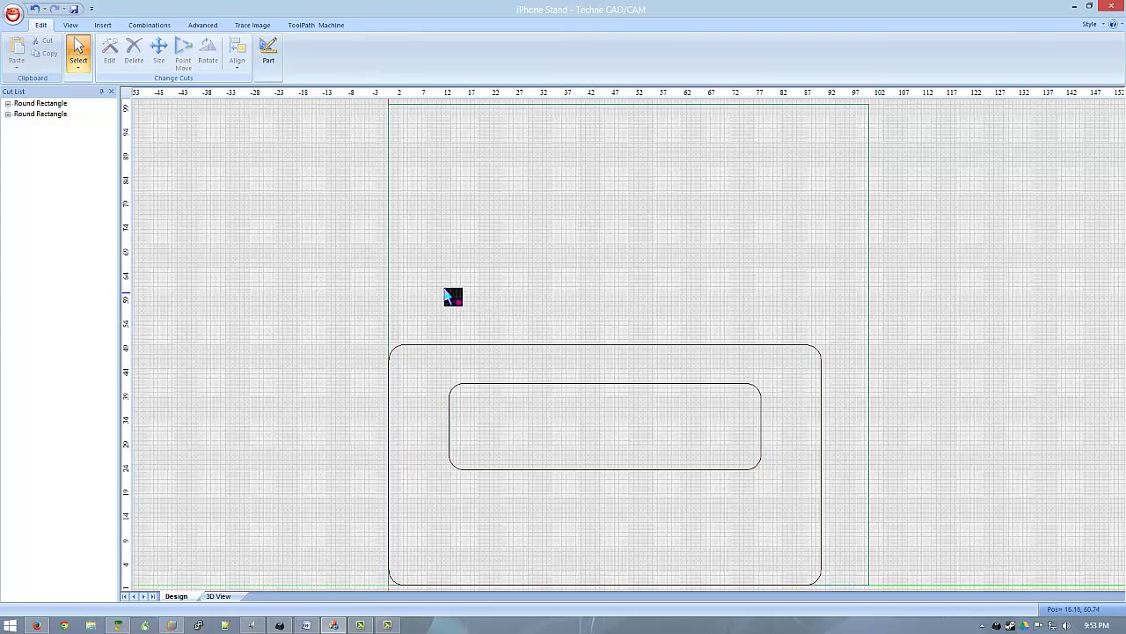
# - Switch to the 3D view, orbit to an angled view and apply the Light Wood texture
pyautogui.click(218, 597)
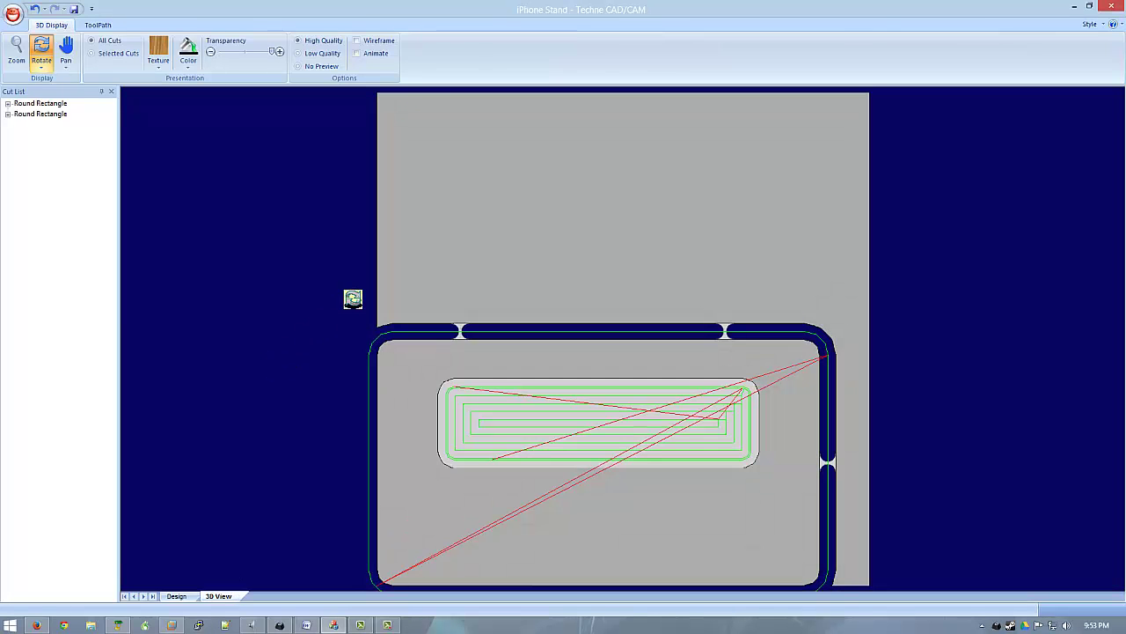
pyautogui.moveTo(371, 298); pyautogui.dragTo(719, 369)
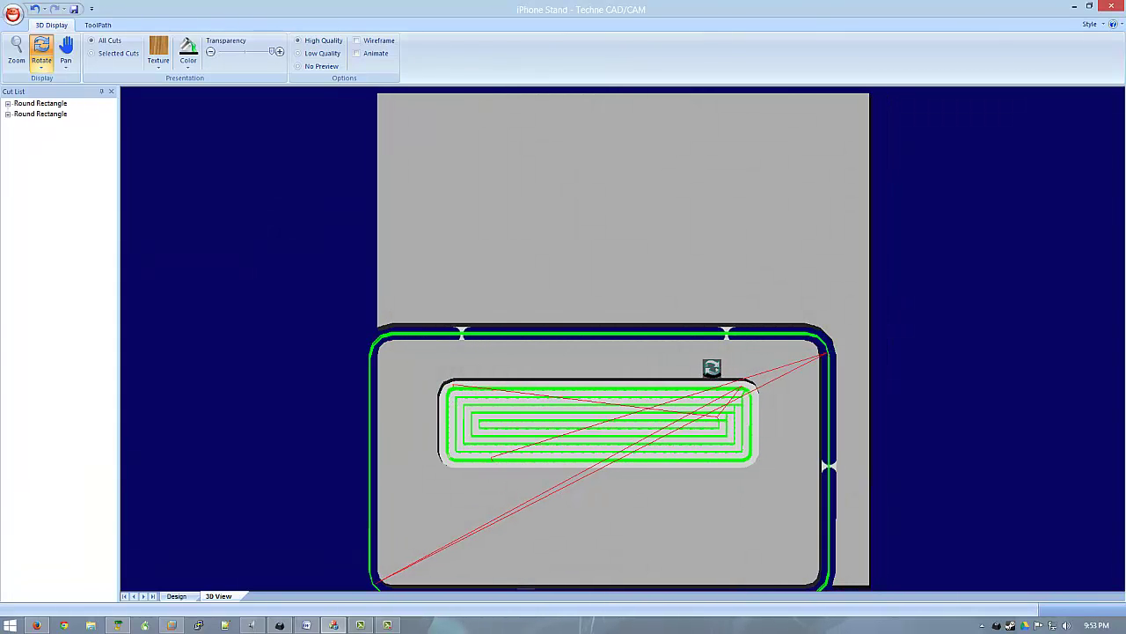
pyautogui.click(161, 63)
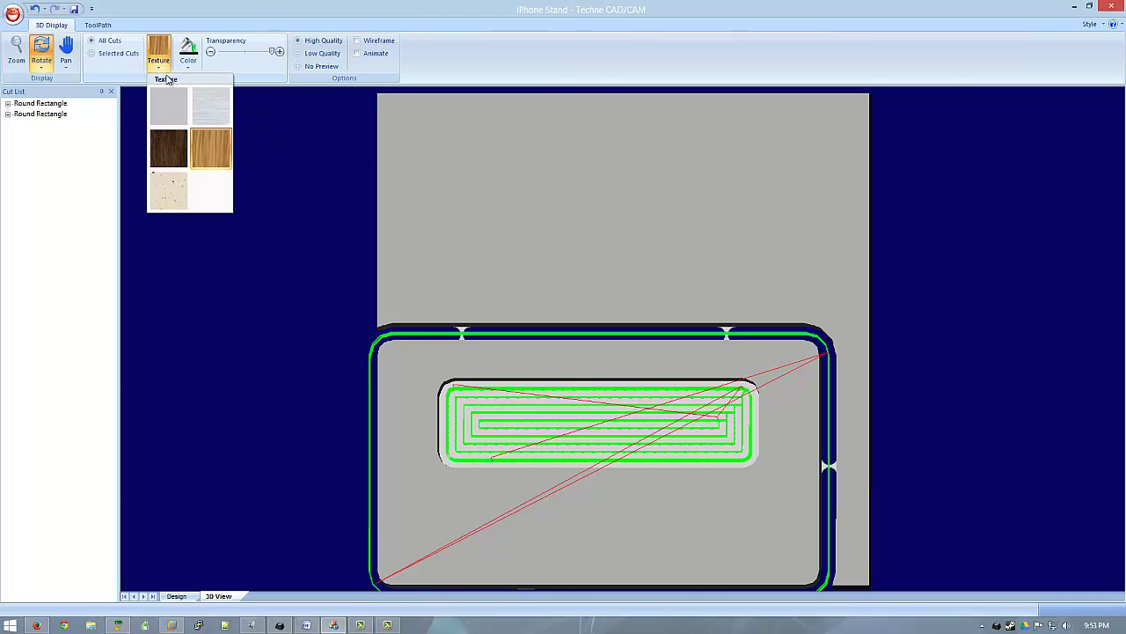
pyautogui.click(217, 151)
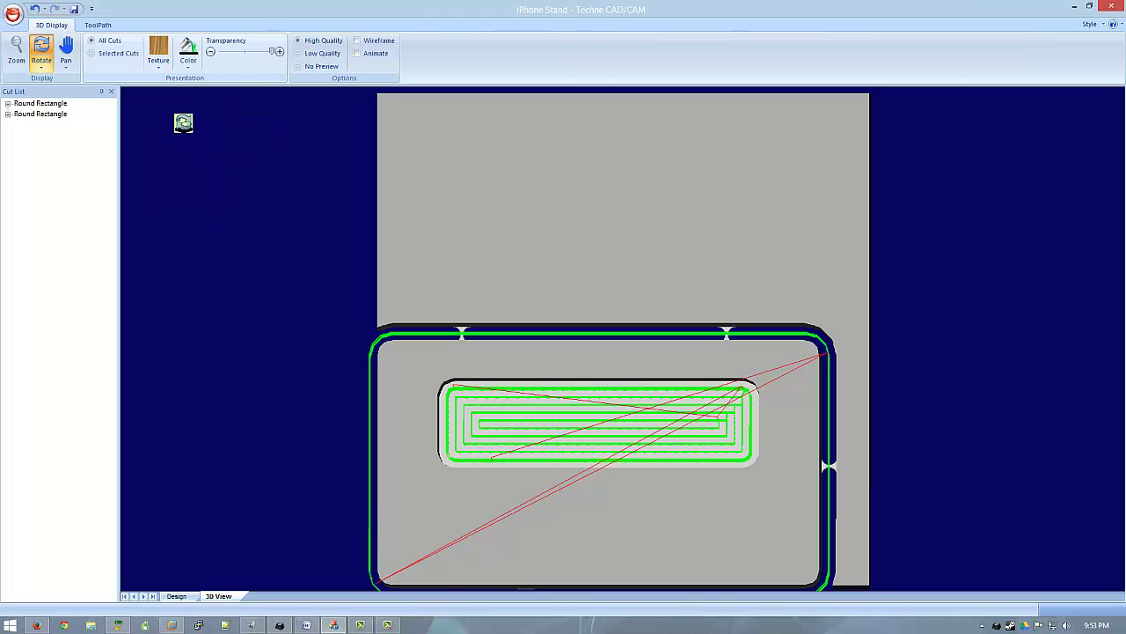
# - Tilt to see the pocket depth, try Dark Wood, then settle back on Light Wood
pyautogui.click(160, 63)
pyautogui.click(569, 299)
pyautogui.moveTo(568, 299); pyautogui.dragTo(406, 444)
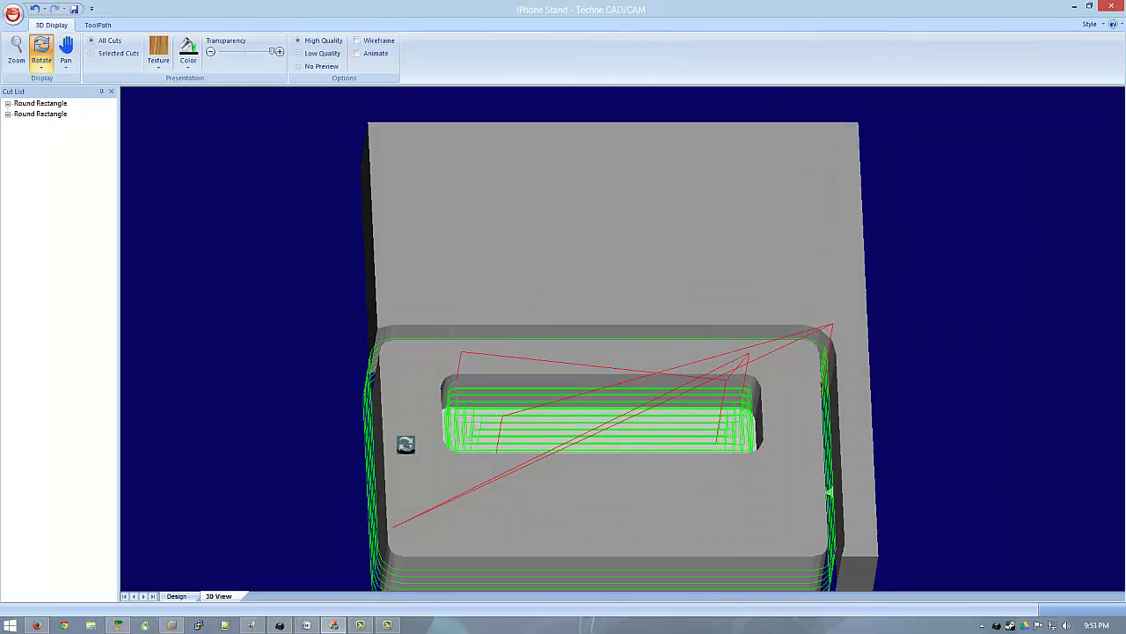
pyautogui.click(160, 66)
pyautogui.click(167, 111)
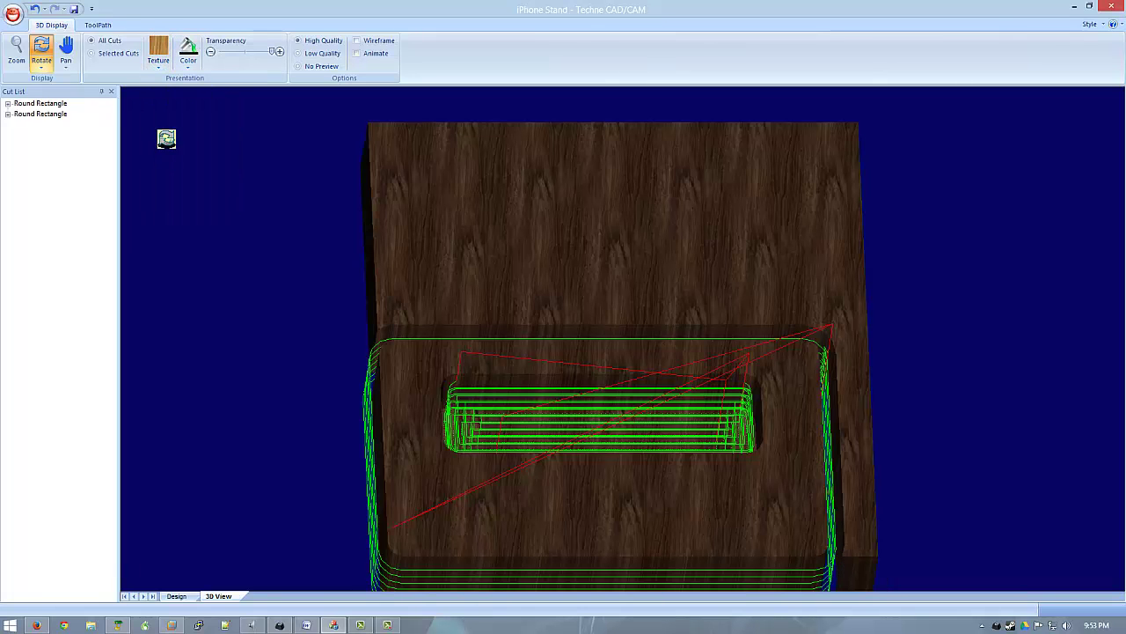
pyautogui.click(161, 48)
pyautogui.click(218, 158)
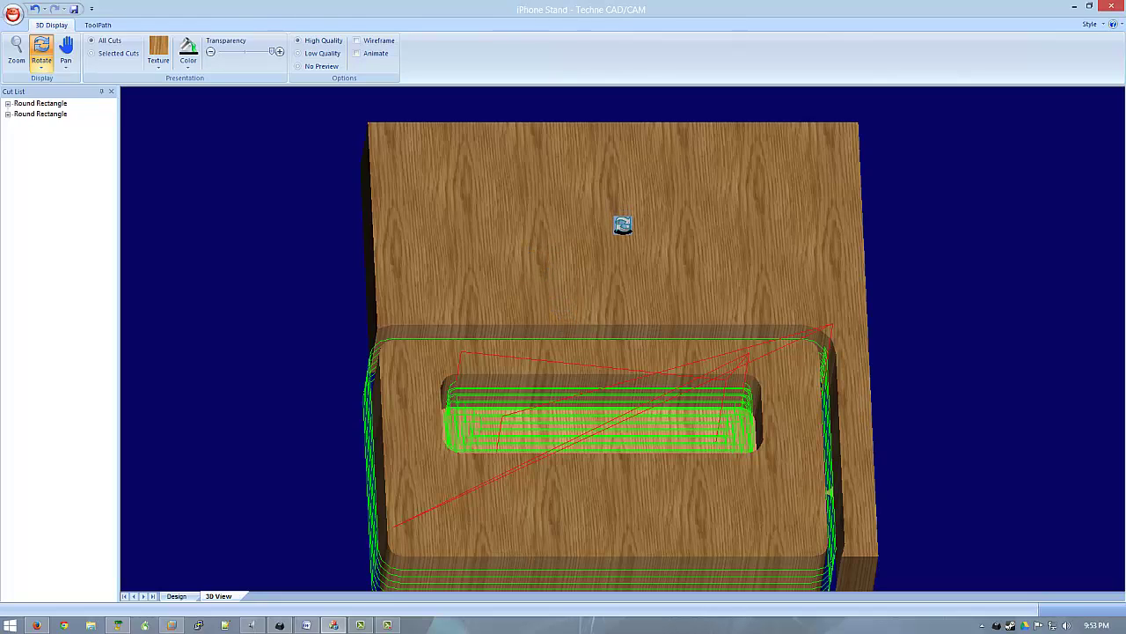
# - Fade the stock out and back in, switch to Low Quality, and orbit to an oblique view
pyautogui.moveTo(568, 285); pyautogui.dragTo(522, 280)
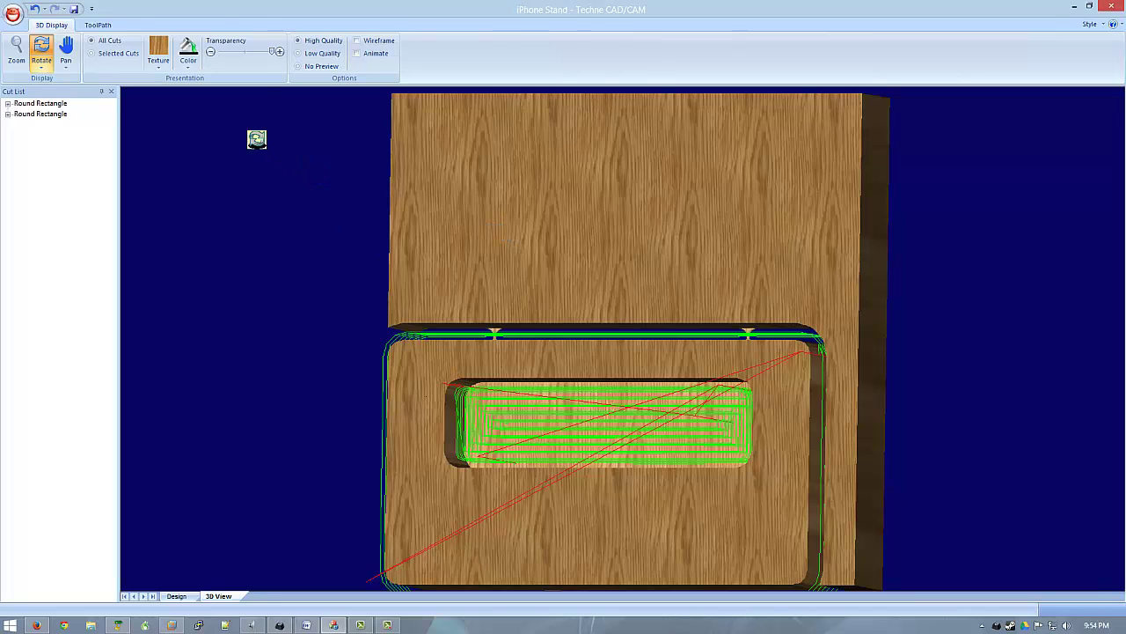
pyautogui.moveTo(276, 53); pyautogui.dragTo(219, 57)
pyautogui.moveTo(430, 322); pyautogui.dragTo(484, 307)
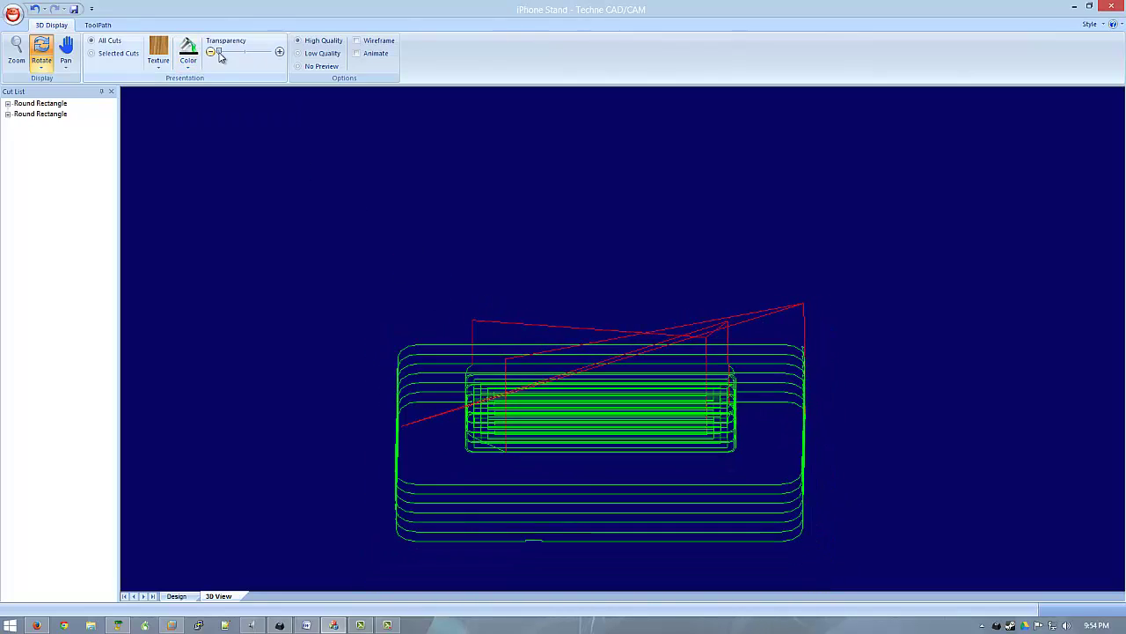
pyautogui.moveTo(219, 52); pyautogui.dragTo(269, 55)
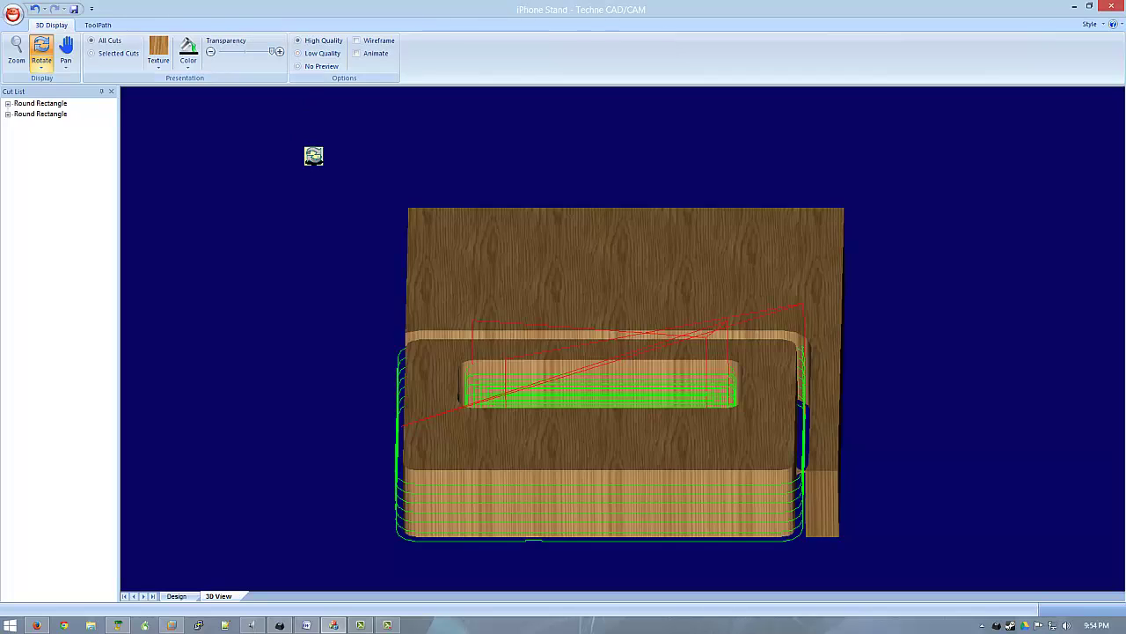
pyautogui.click(297, 53)
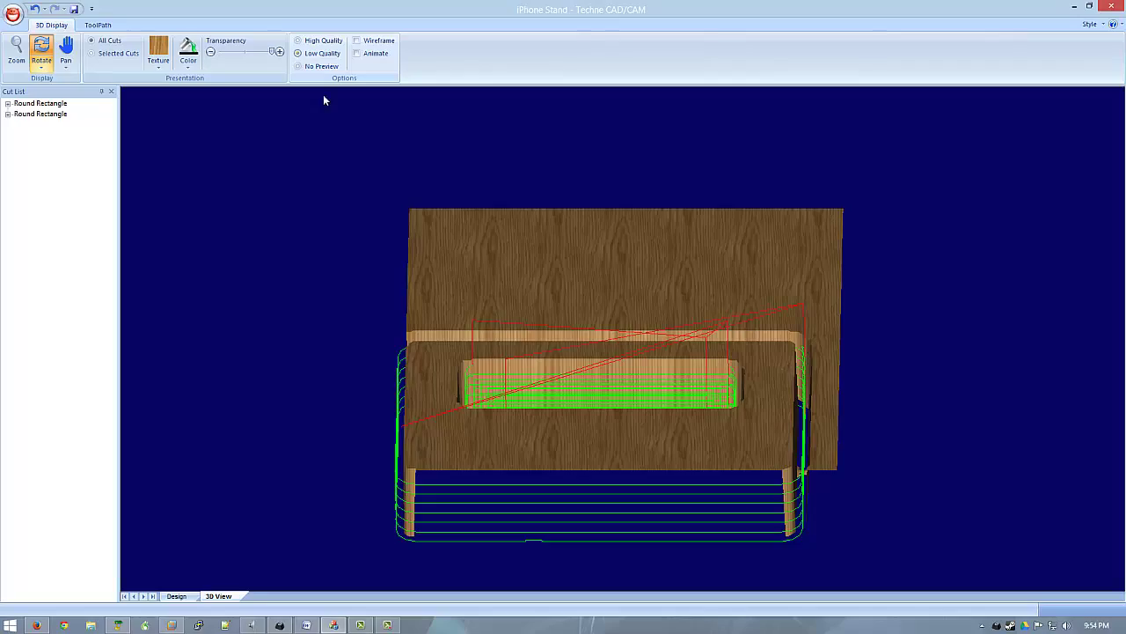
pyautogui.moveTo(631, 335); pyautogui.dragTo(428, 221)
# - Render the preview at High Quality and run the cut animation briefly
pyautogui.click(322, 42)
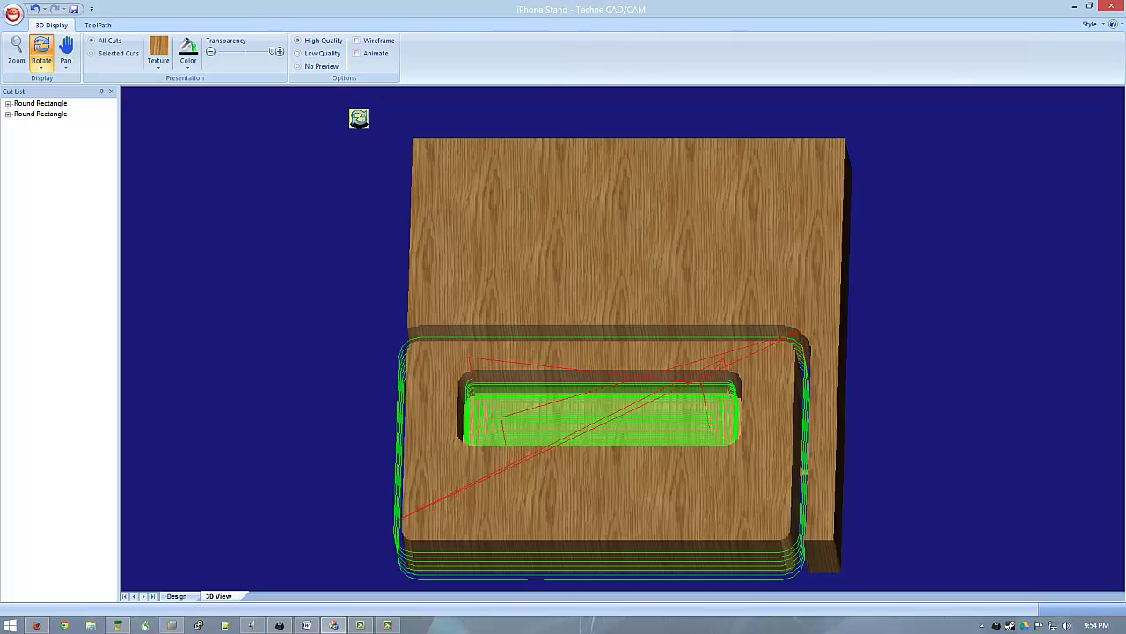
pyautogui.moveTo(360, 115); pyautogui.dragTo(442, 143)
pyautogui.click(373, 55)
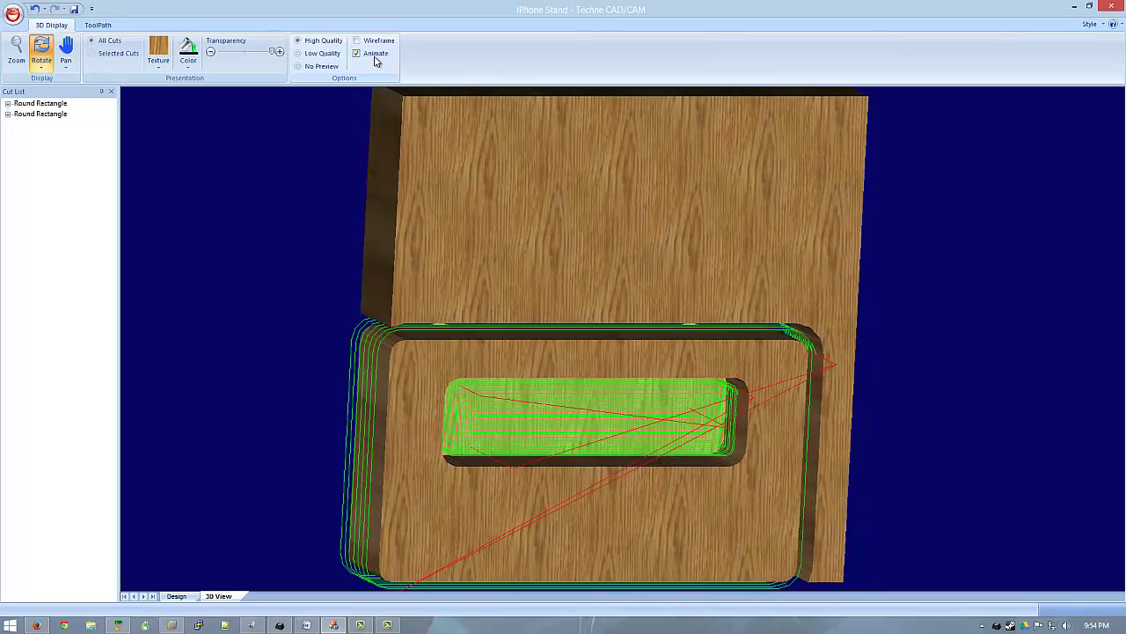
pyautogui.click(357, 54)
# - Orbit the block through top-down, left-side and oblique views, then return to the 2D design
pyautogui.moveTo(502, 244); pyautogui.dragTo(192, 67)
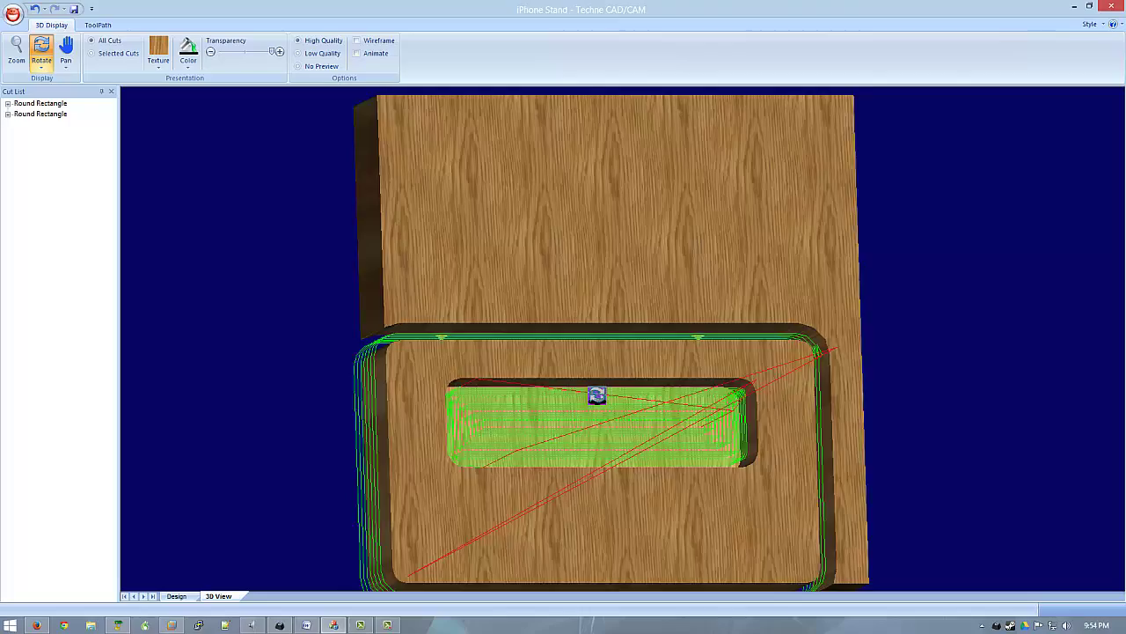
pyautogui.moveTo(597, 396); pyautogui.dragTo(593, 406)
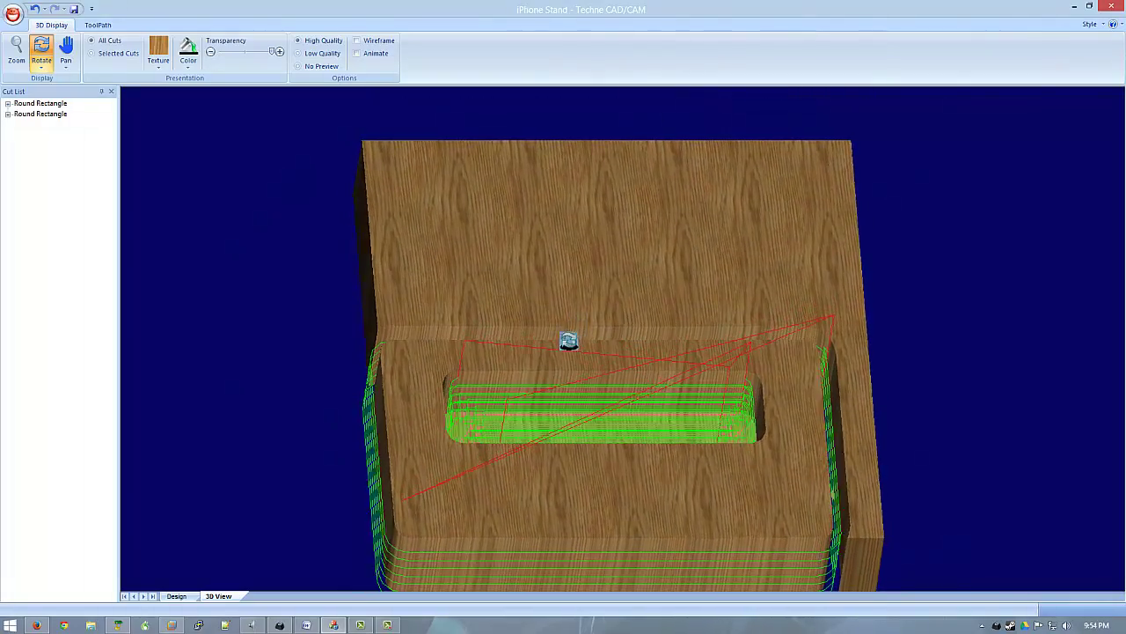
pyautogui.moveTo(550, 335); pyautogui.dragTo(617, 351)
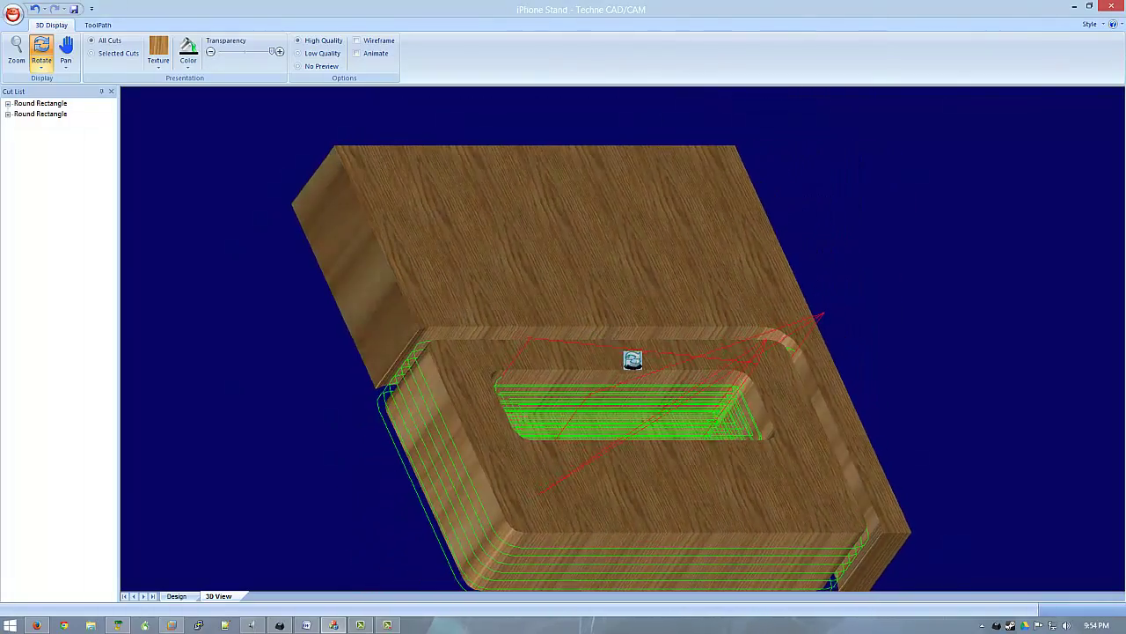
pyautogui.moveTo(637, 362); pyautogui.dragTo(598, 332)
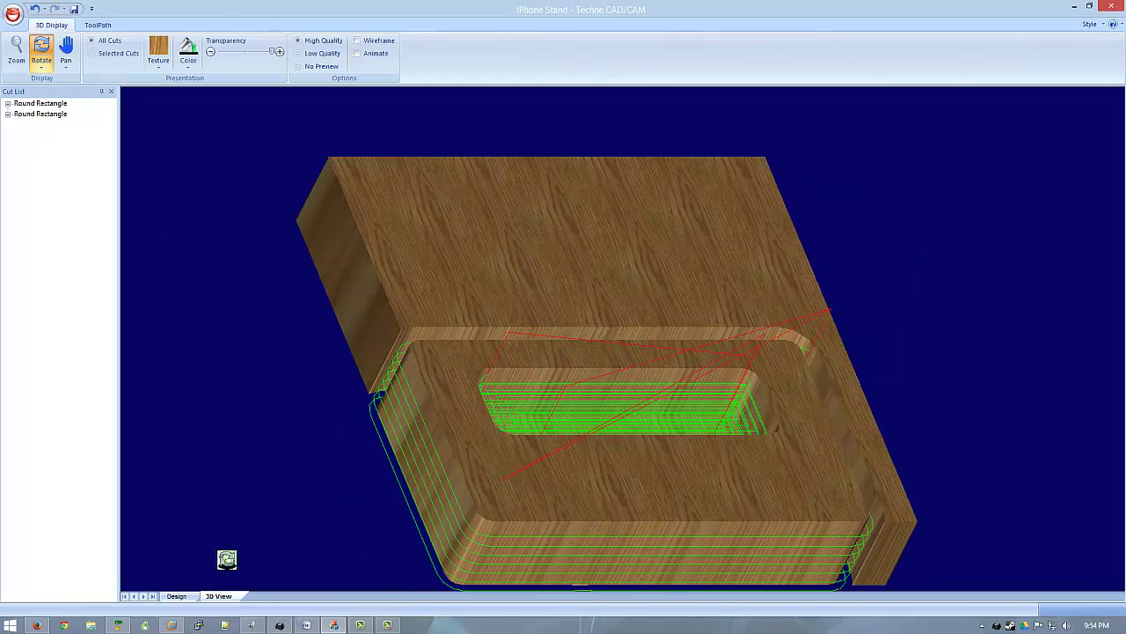
pyautogui.moveTo(596, 372); pyautogui.dragTo(493, 343)
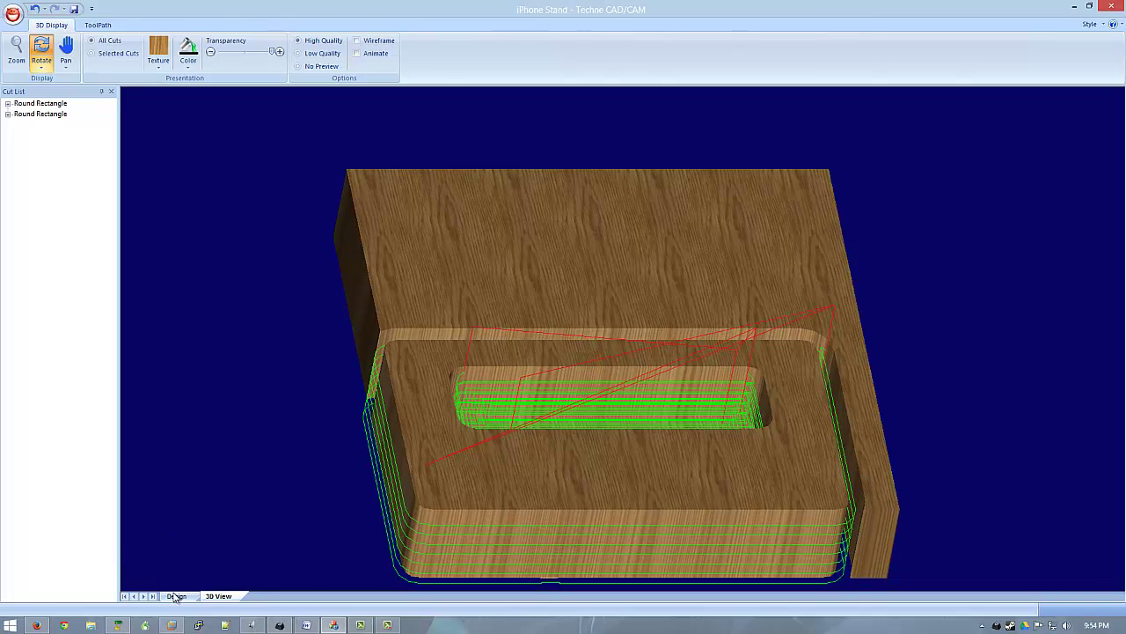
pyautogui.click(175, 596)
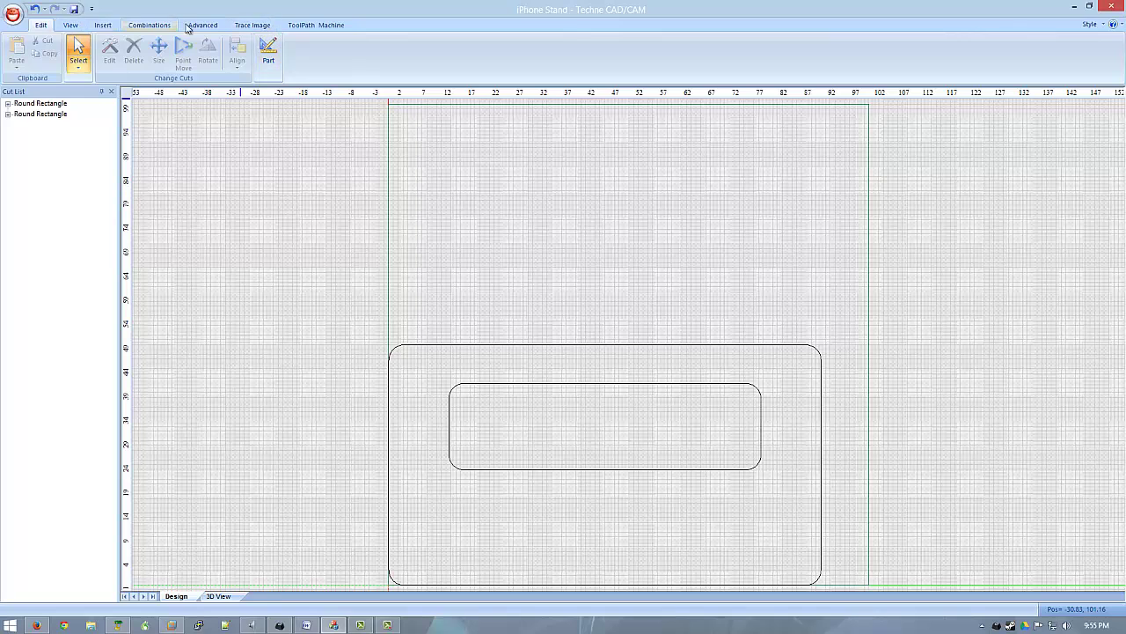
# - In ToolPath Creation, keep G Code and No Rotation and set units to millimeter
pyautogui.click(307, 27)
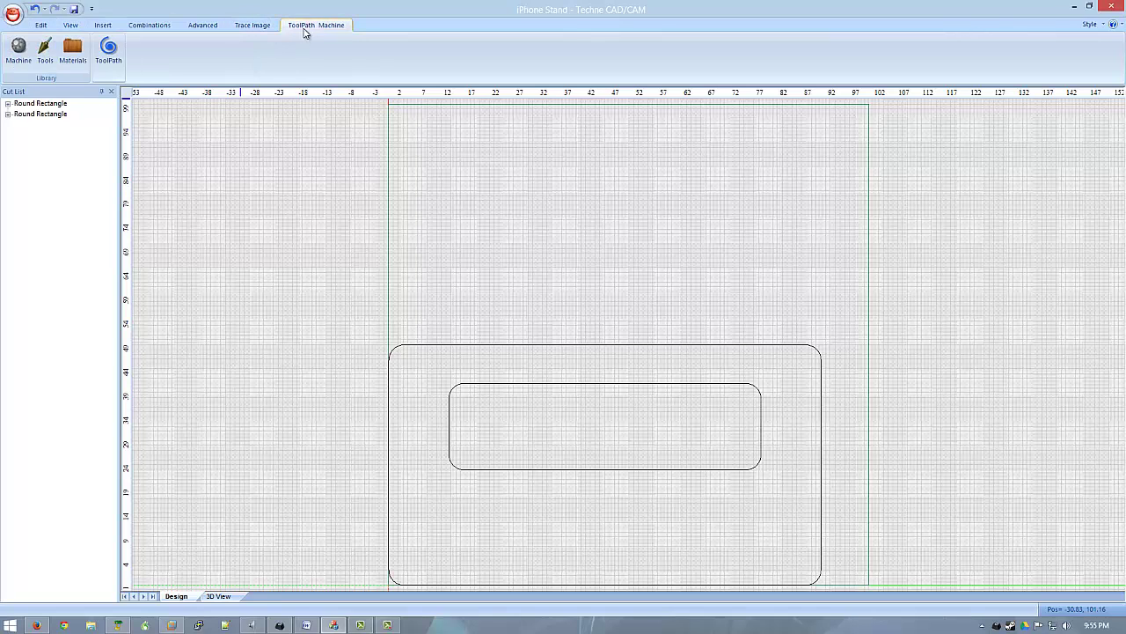
pyautogui.click(108, 53)
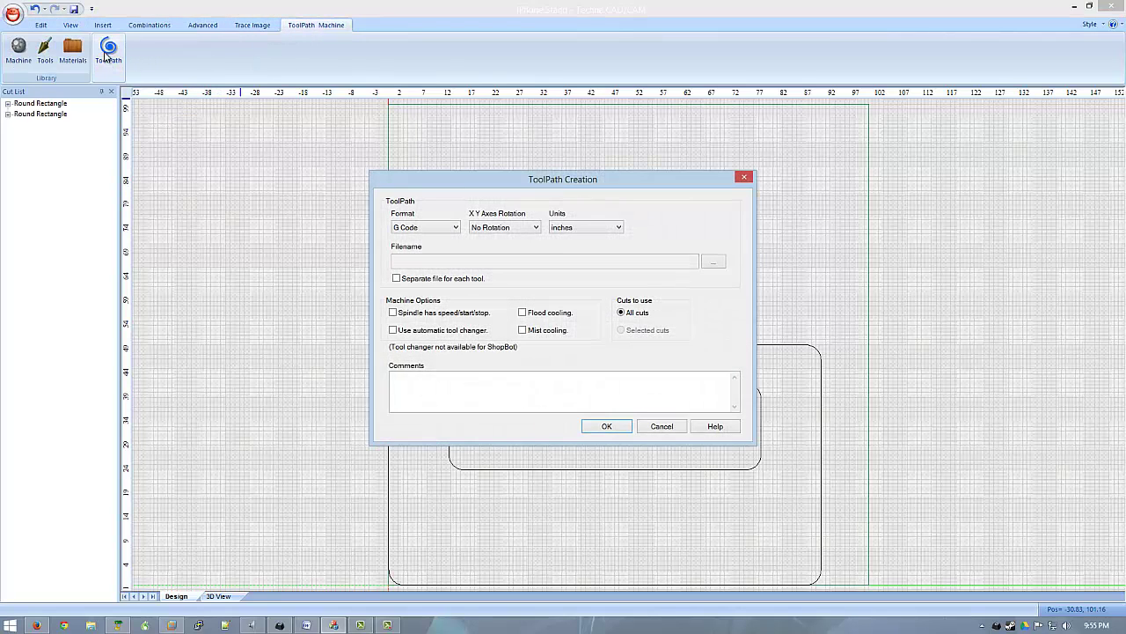
pyautogui.click(445, 229)
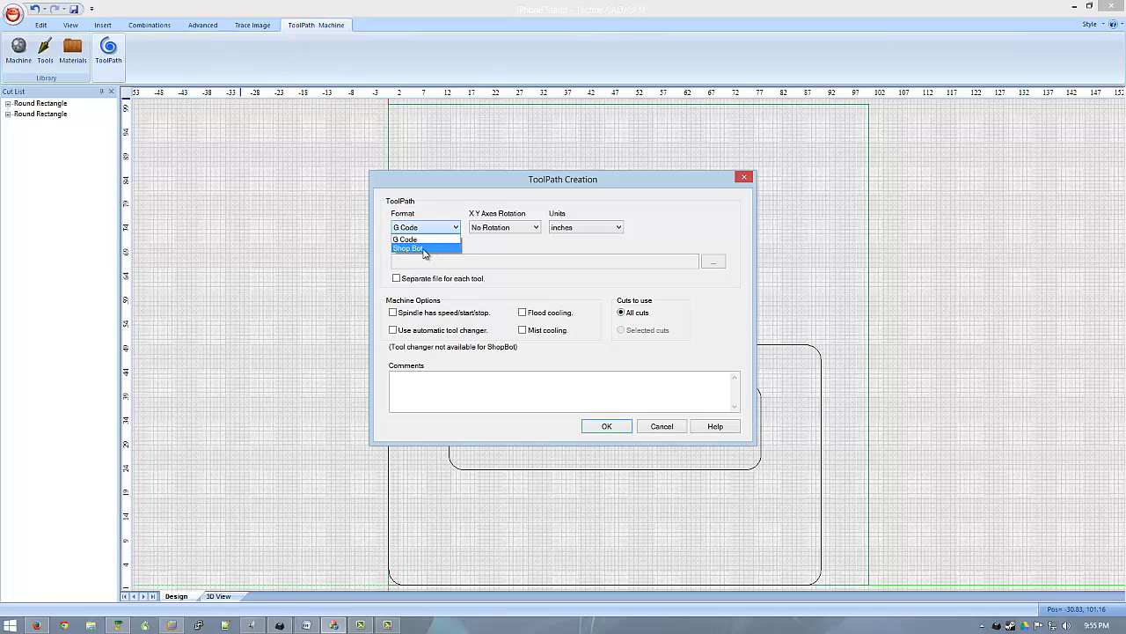
pyautogui.click(442, 229)
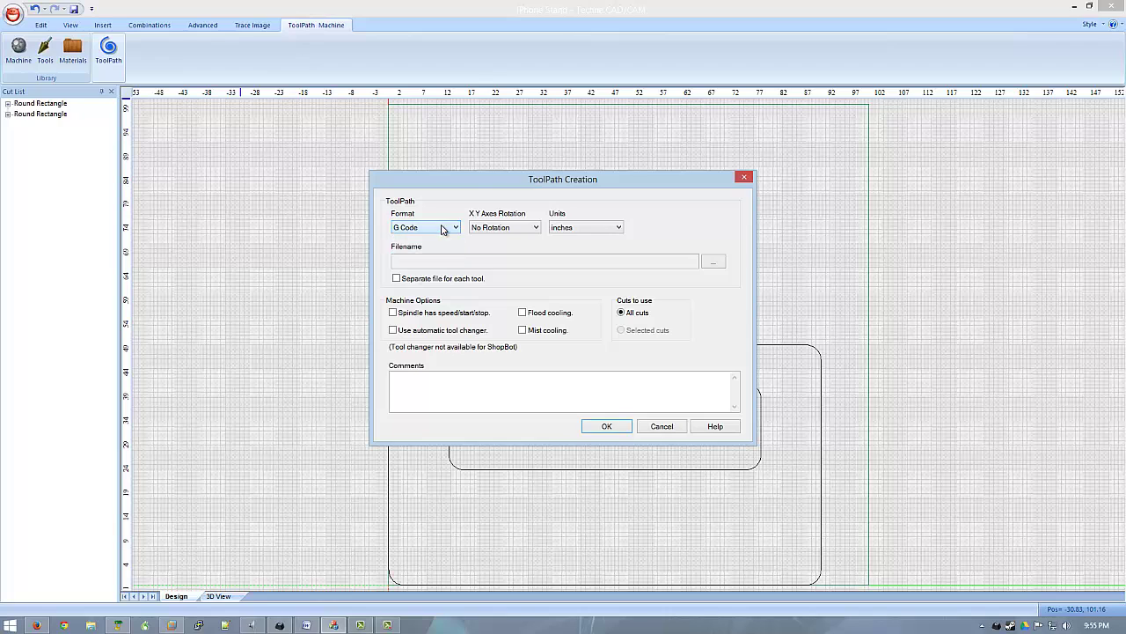
pyautogui.click(532, 230)
pyautogui.click(534, 231)
pyautogui.click(614, 230)
pyautogui.click(582, 248)
# - Choose the Desktop save location and name the output file 'iPhone Stand Techne'
pyautogui.click(496, 261)
pyautogui.click(719, 267)
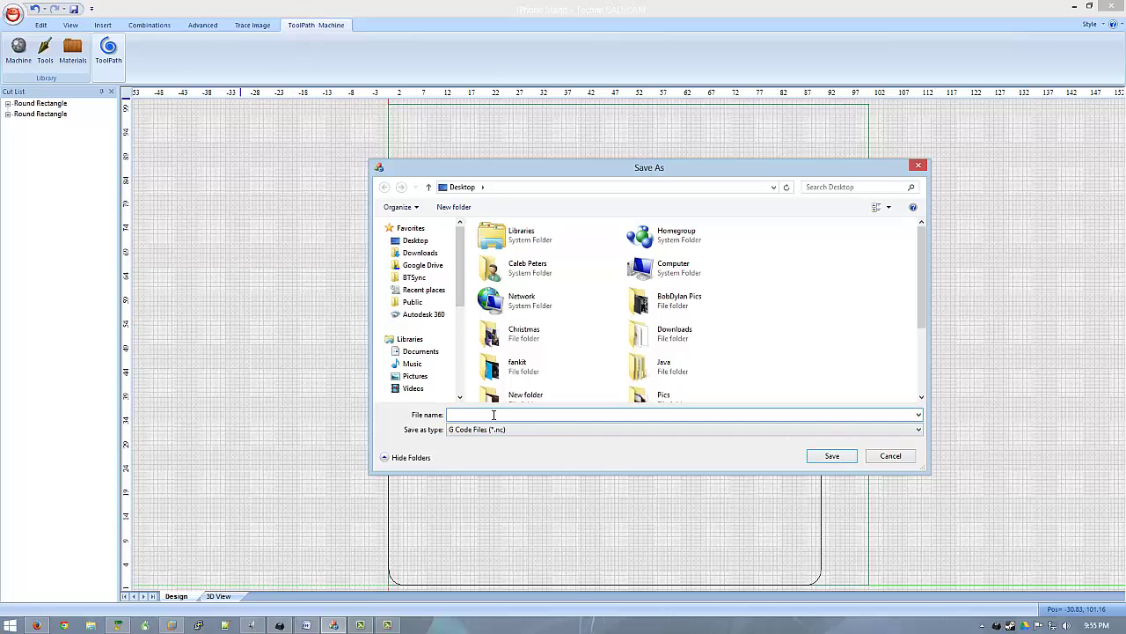
pyautogui.write('iPhone Stand Techne')
# - Save iPhone Stand Techne.nc, generate the toolpath, dismiss the warnings, and minimise Techne
pyautogui.click(832, 456)
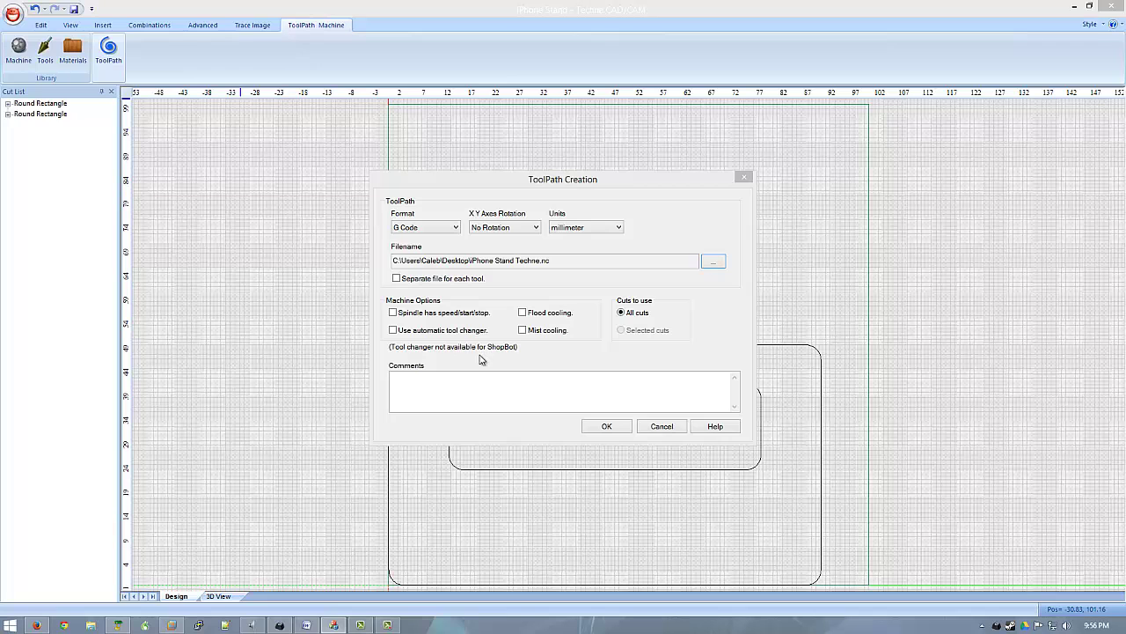
pyautogui.click(617, 427)
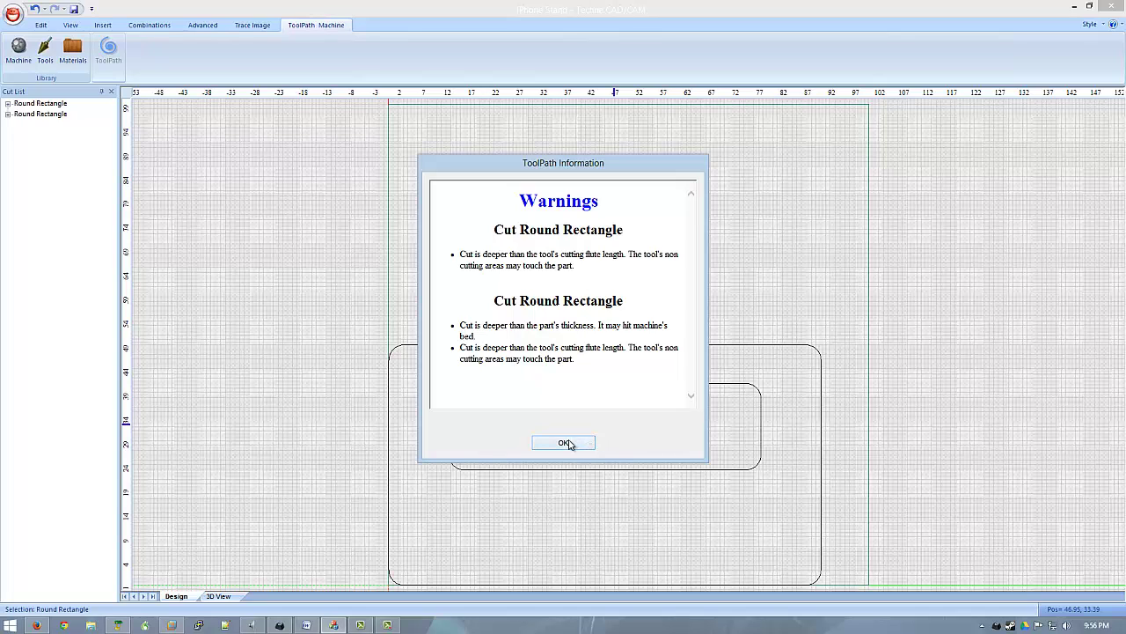
pyautogui.click(565, 442)
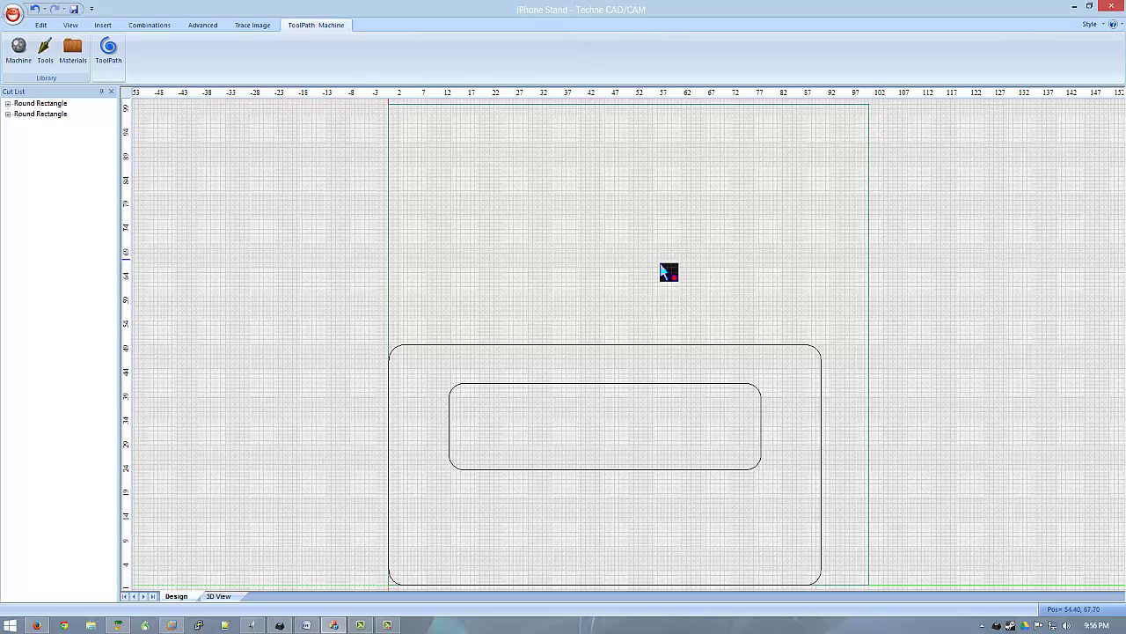
pyautogui.click(1075, 7)
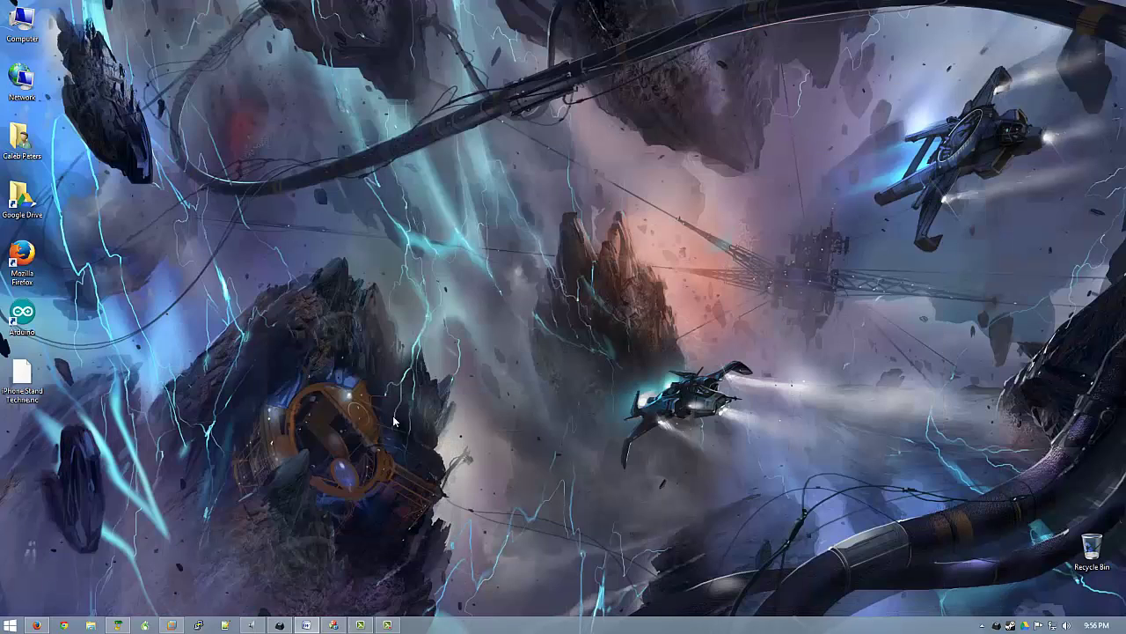
# - Open iPhone Stand Techne.nc in Notepad++ and close the extra persistent.sfs tab
pyautogui.moveTo(19, 371); pyautogui.dragTo(104, 371)
pyautogui.rightClick(101, 370)
pyautogui.click(154, 400)
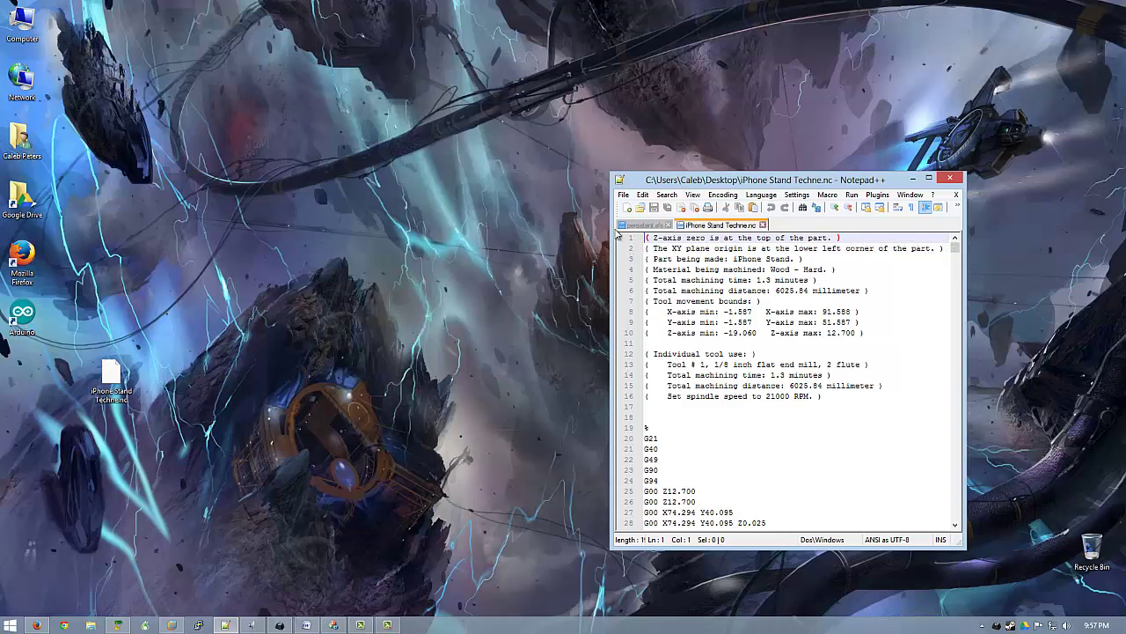
pyautogui.middleClick(619, 230)
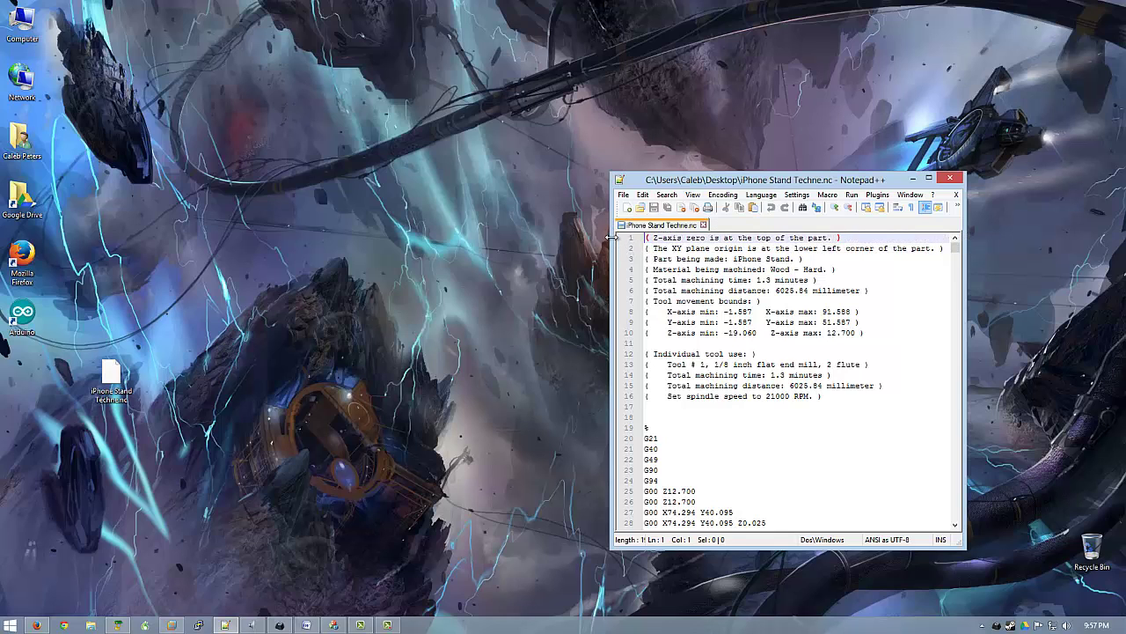
pyautogui.moveTo(612, 239); pyautogui.dragTo(492, 240)
# - Delete the % on line 19, save the file, and close Notepad++
pyautogui.scroll(-1, 576, 416)
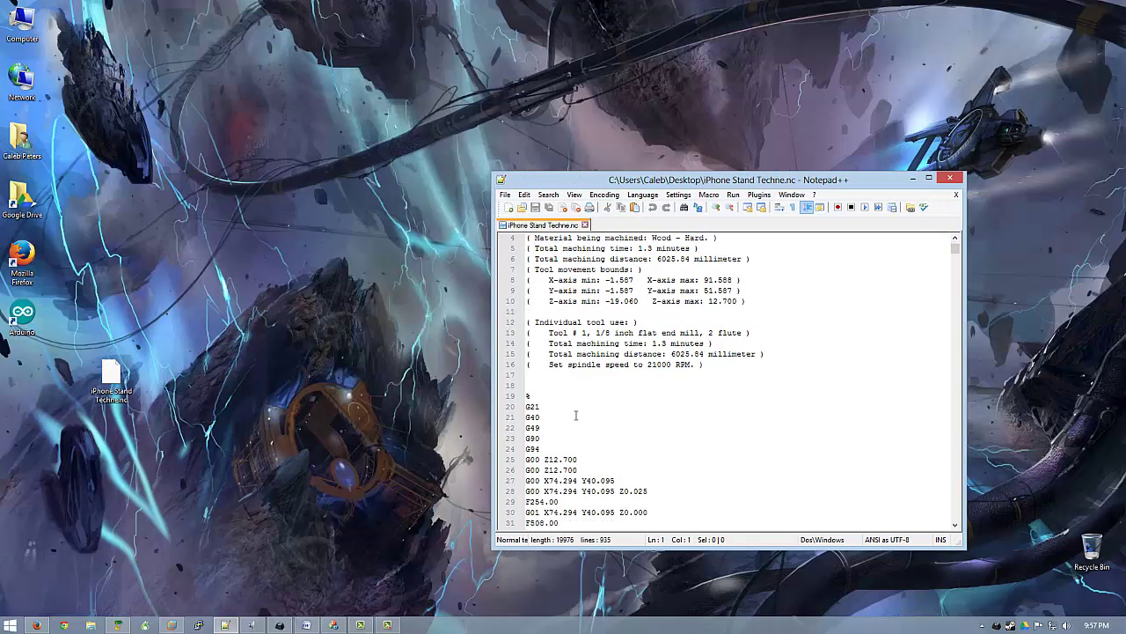
pyautogui.click(545, 396)
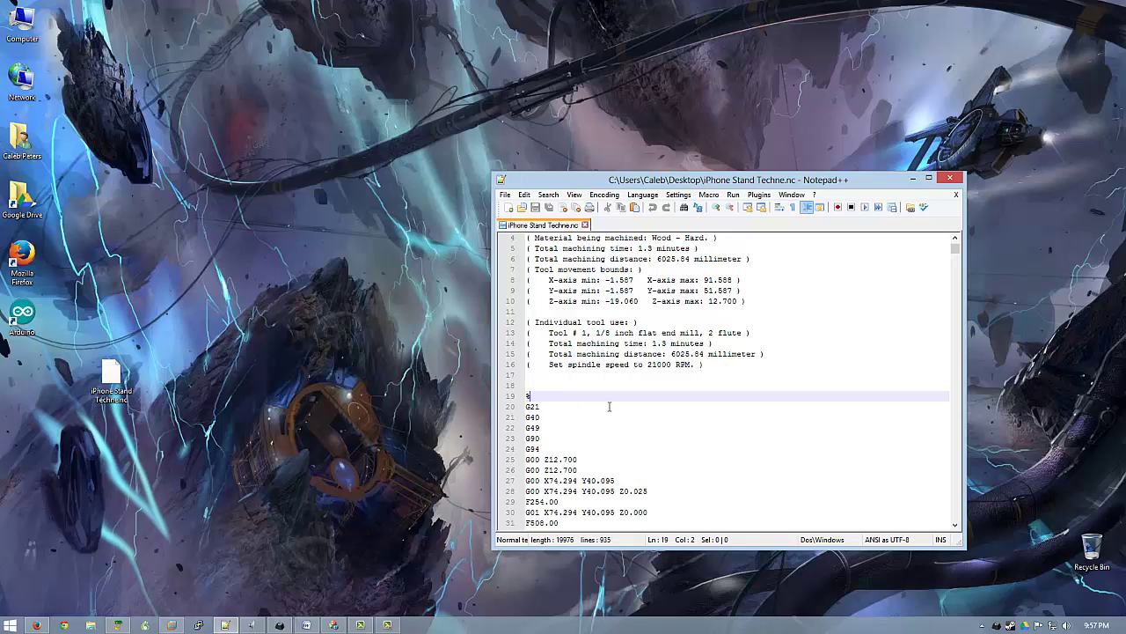
pyautogui.press('BackSpace')
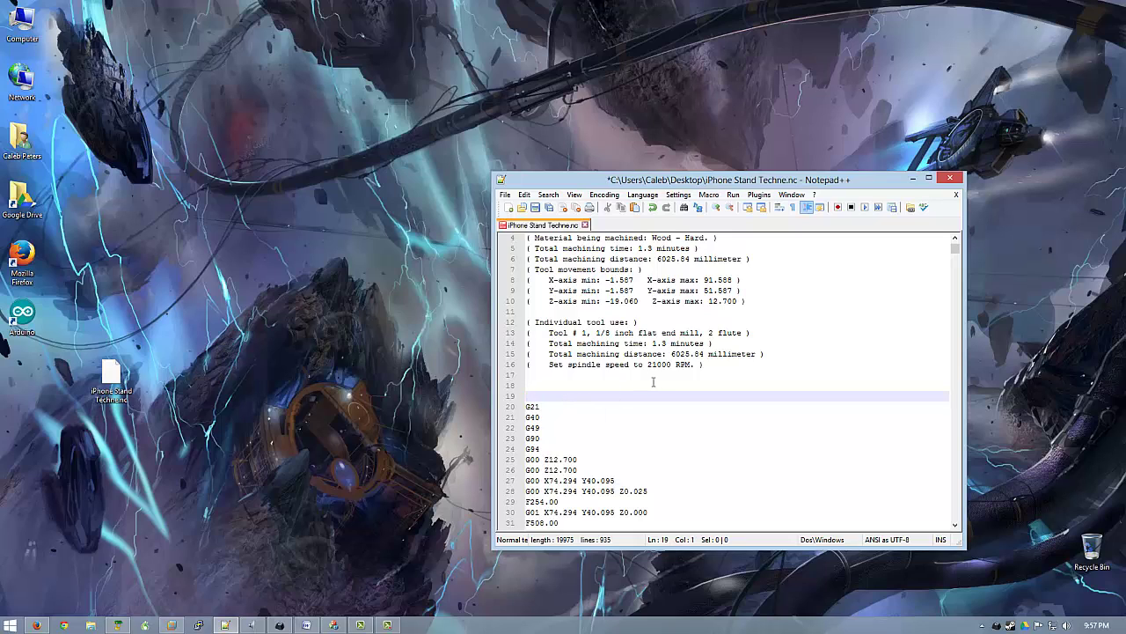
pyautogui.click(535, 207)
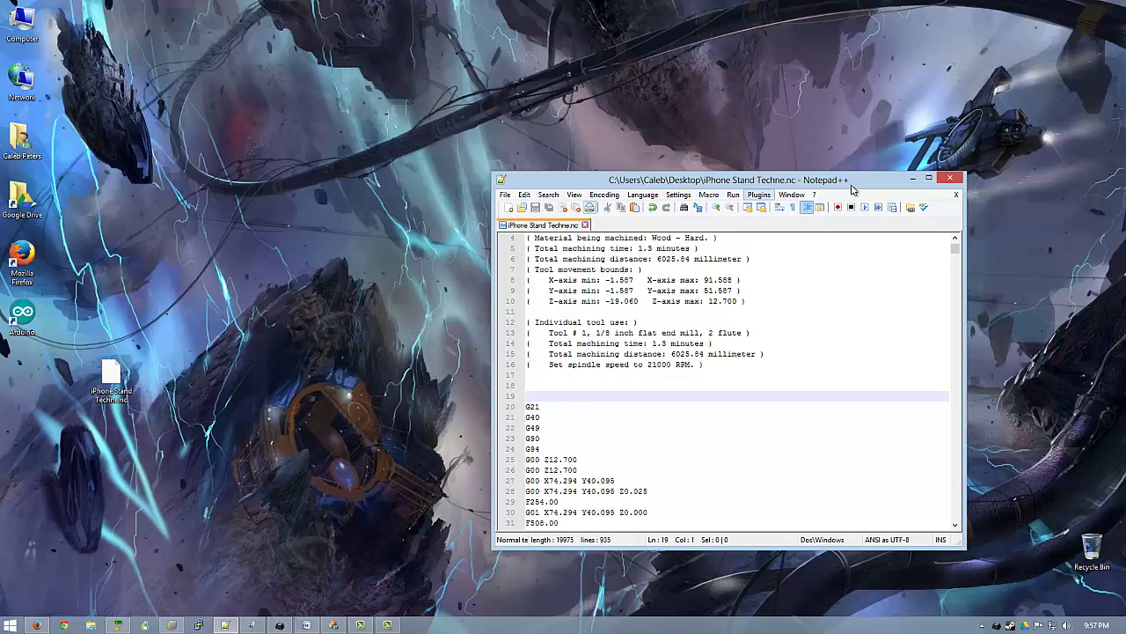
pyautogui.click(953, 178)
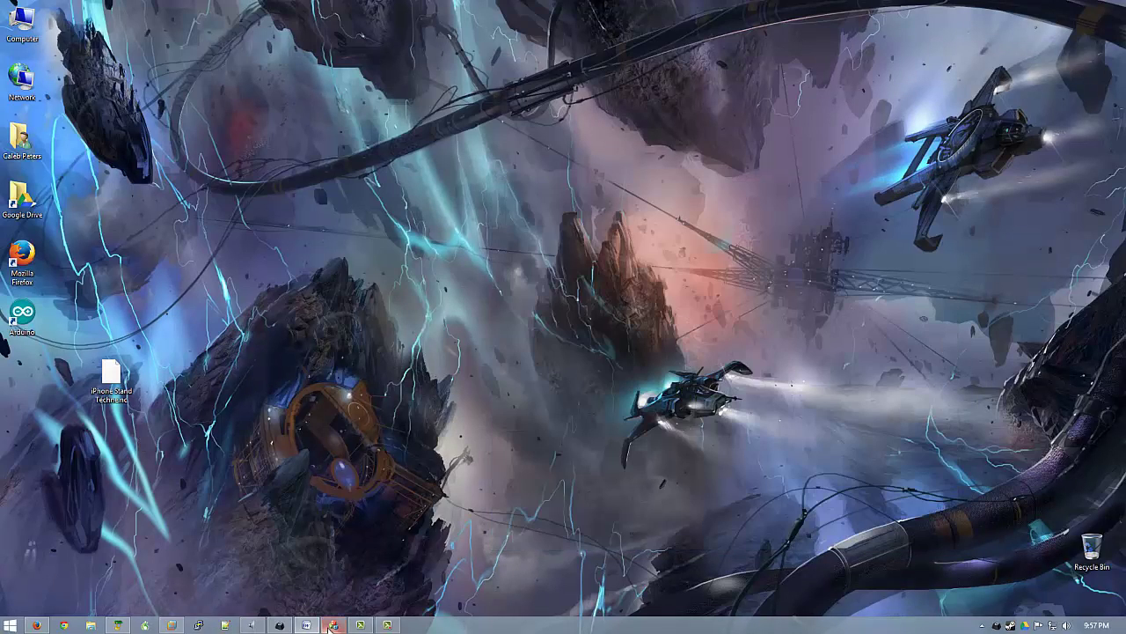
# - Place iPhone Stand Techne.nc below the LinuxCNC-HAL-SIM-AXIS launcher and start the simulator
pyautogui.click(172, 625)
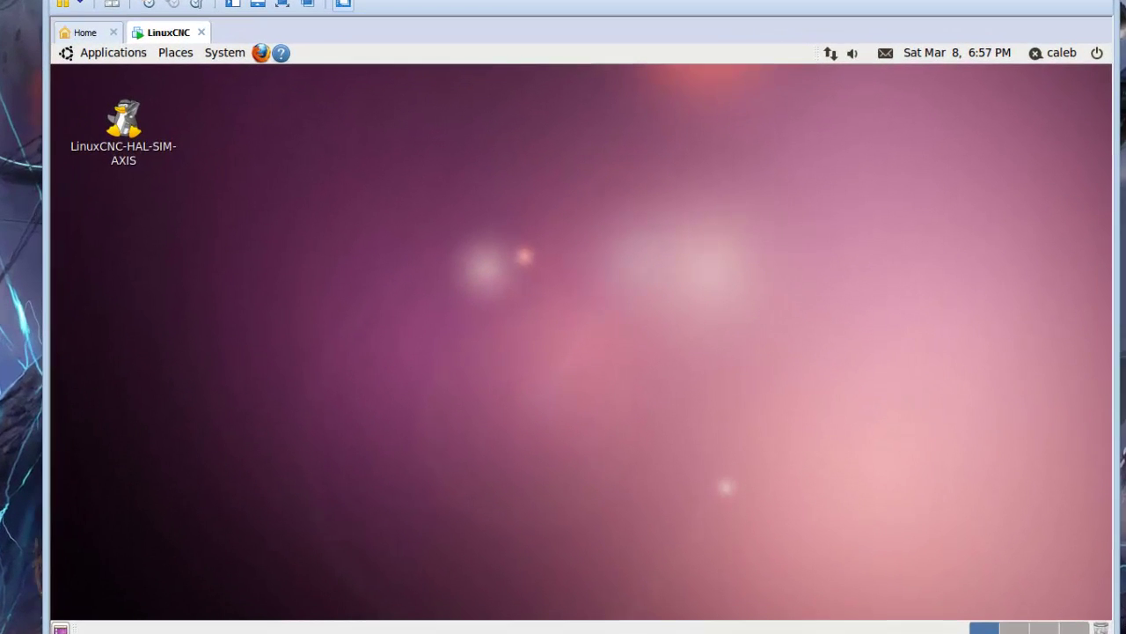
pyautogui.moveTo(195, 283); pyautogui.dragTo(234, 152)
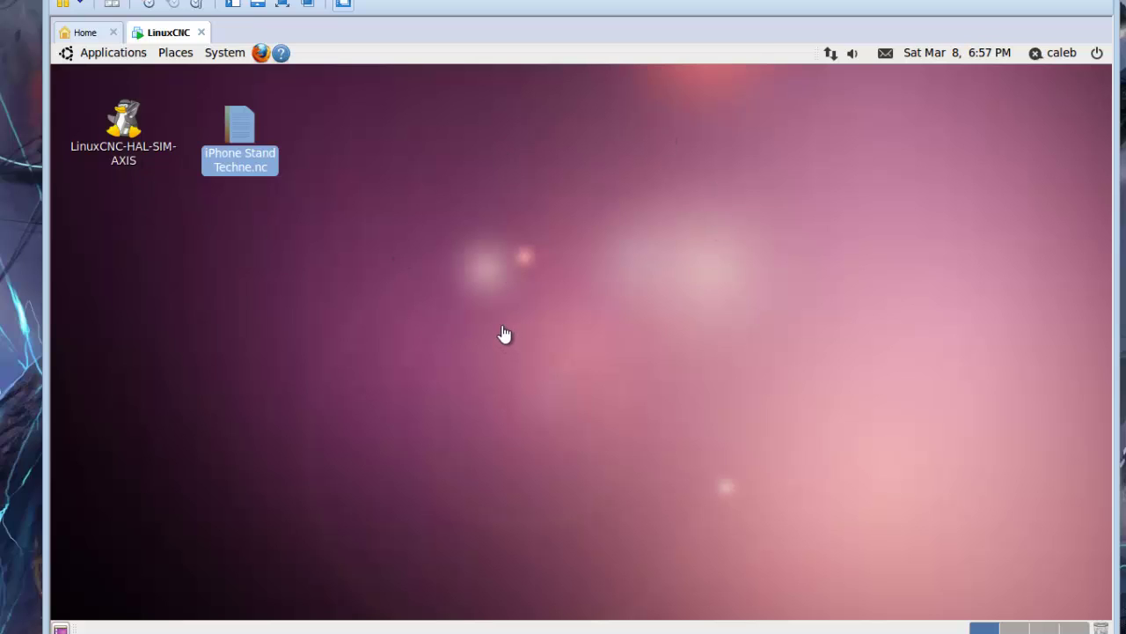
pyautogui.click(126, 121)
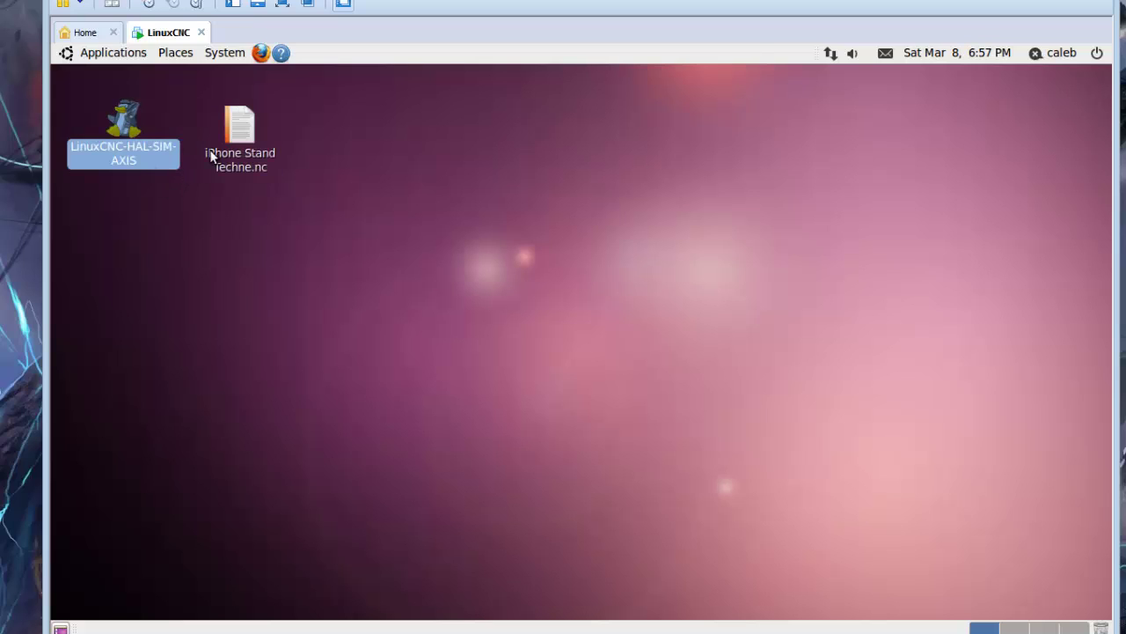
pyautogui.click(249, 128)
pyautogui.moveTo(249, 128); pyautogui.dragTo(134, 222)
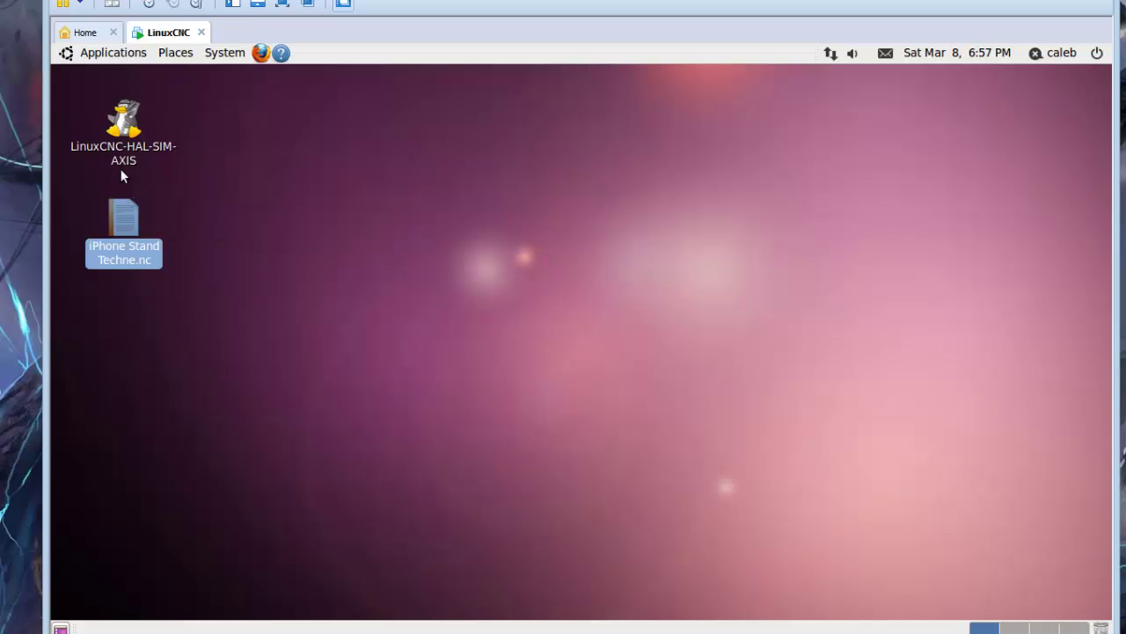
pyautogui.doubleClick(122, 123)
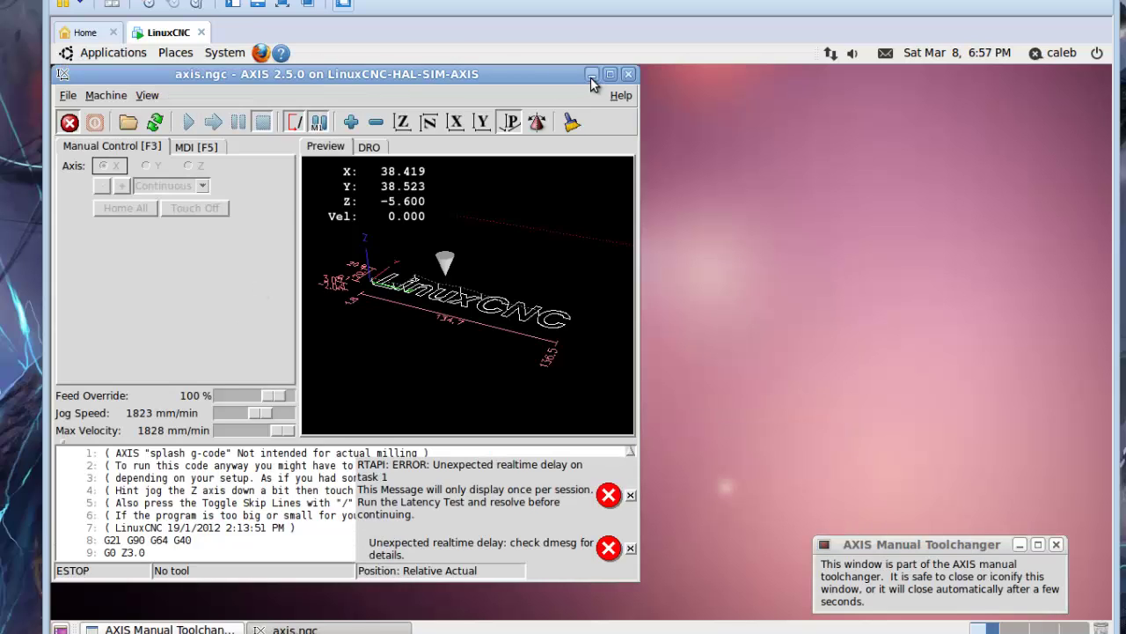
# - Maximise AXIS, reset E-stop, power on, home all axes, and dismiss the RTAPI warning
pyautogui.click(610, 74)
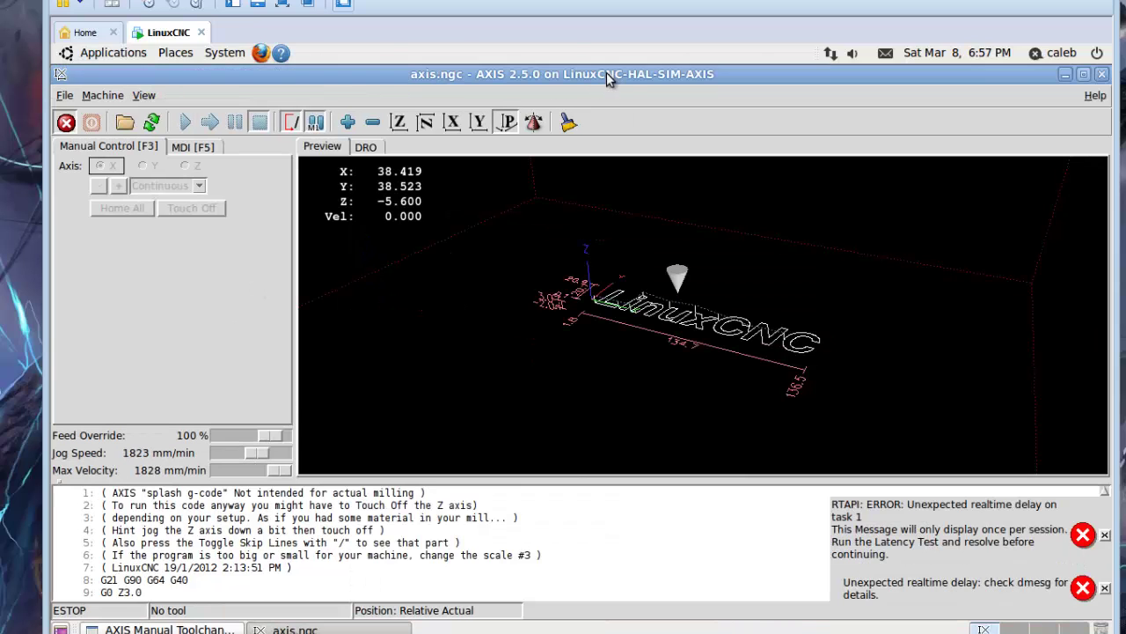
pyautogui.click(66, 121)
pyautogui.click(92, 121)
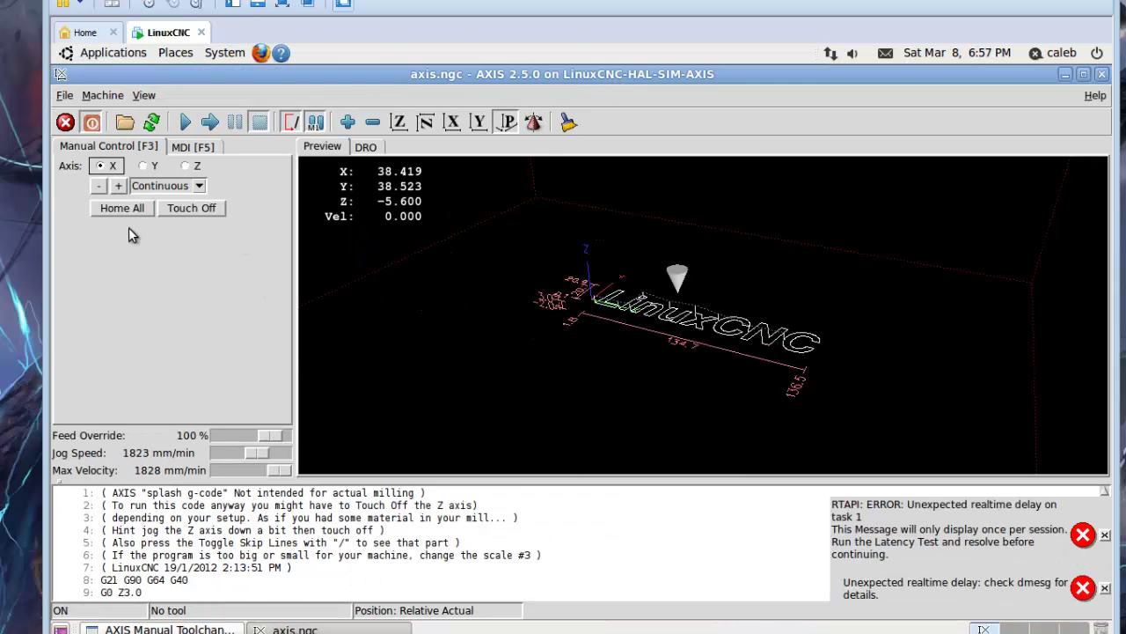
pyautogui.click(133, 211)
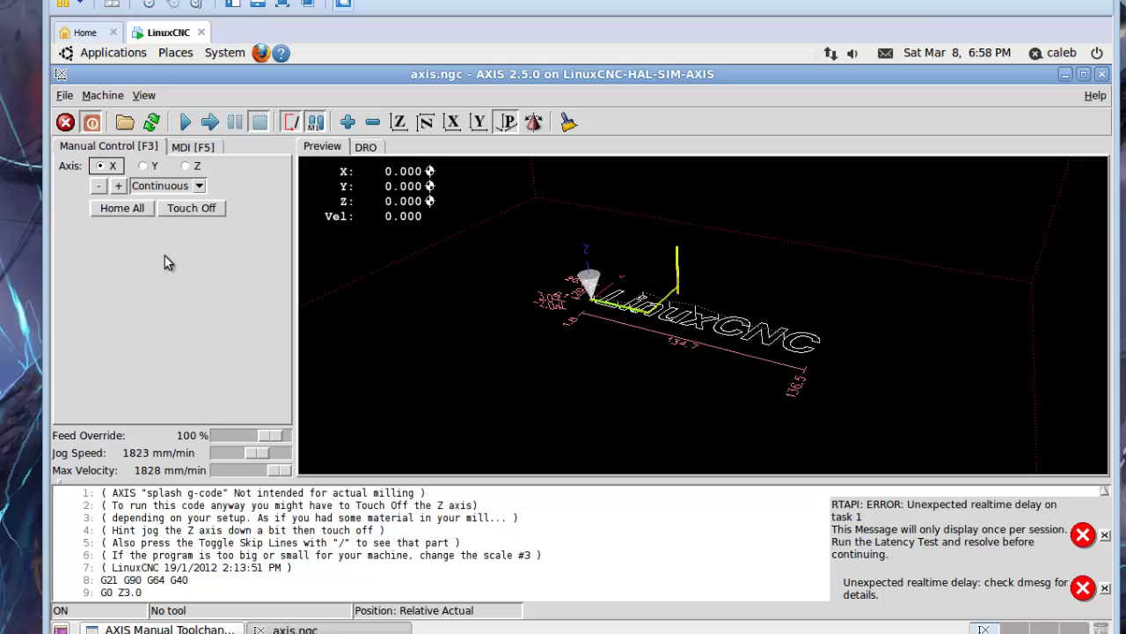
pyautogui.click(1106, 535)
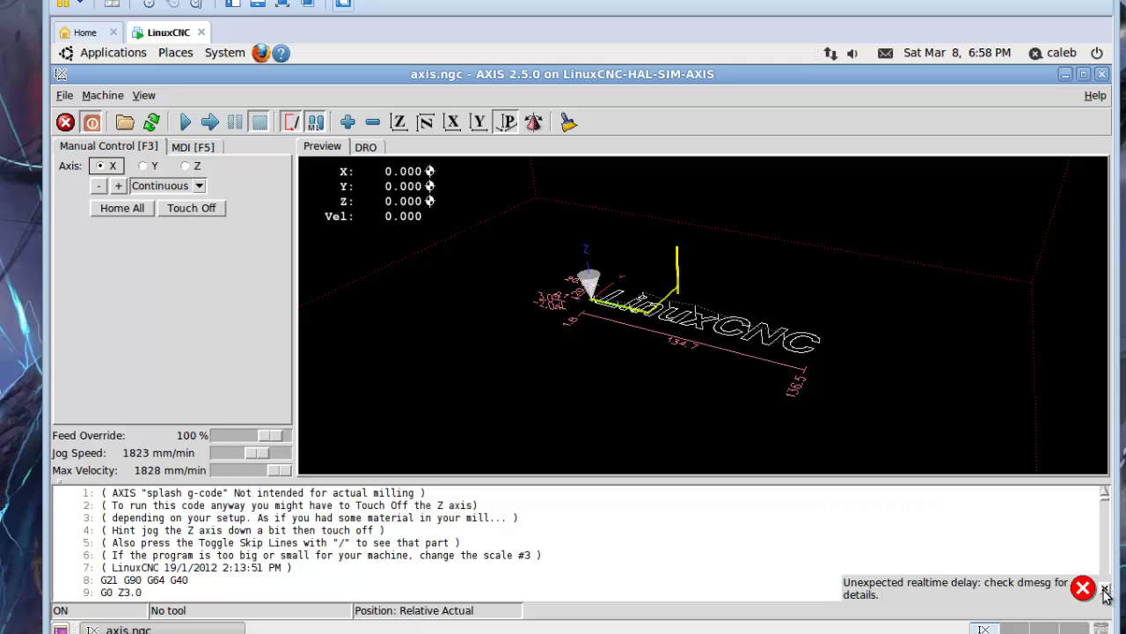
# - Open iPhone Stand Techne.nc from /home/caleb/Desktop with the All files filter and view its toolpath
pyautogui.click(66, 96)
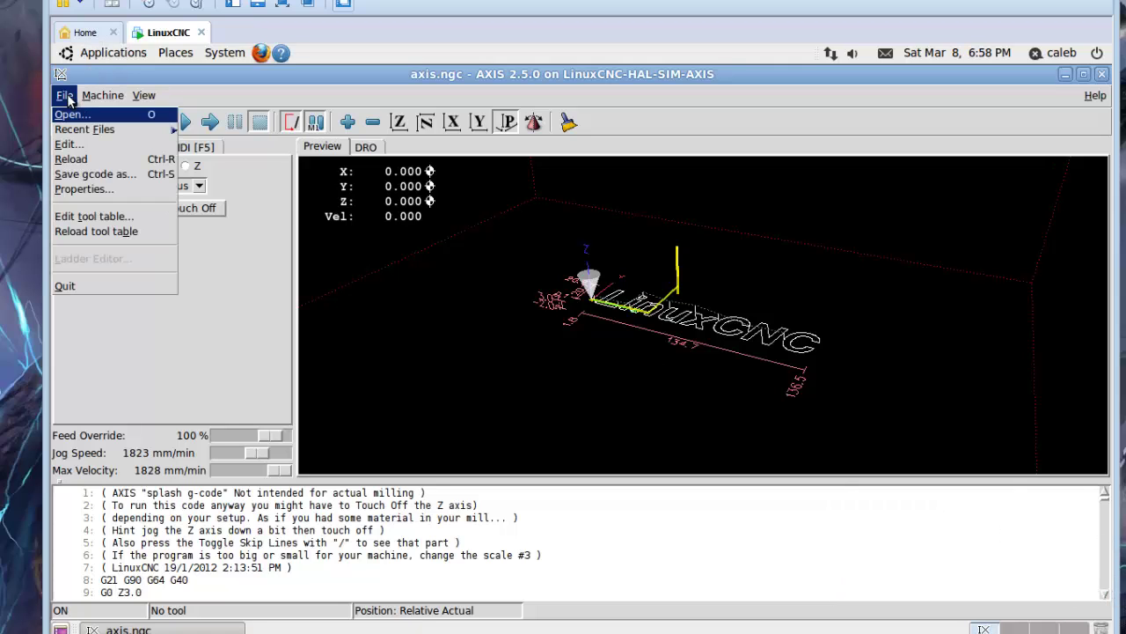
pyautogui.click(74, 115)
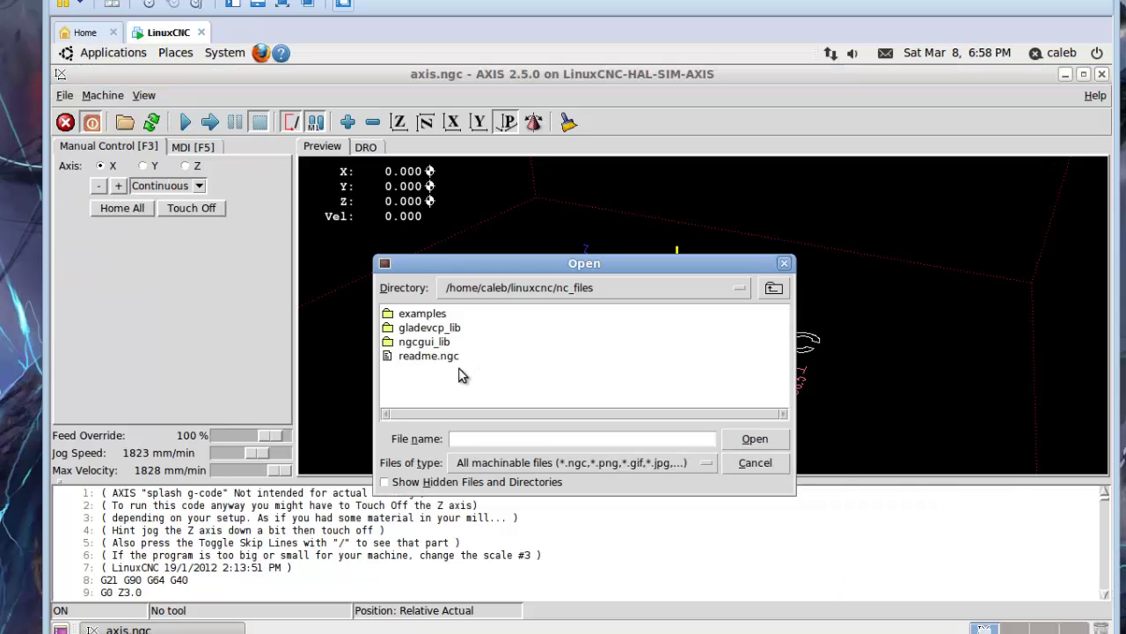
pyautogui.click(526, 290)
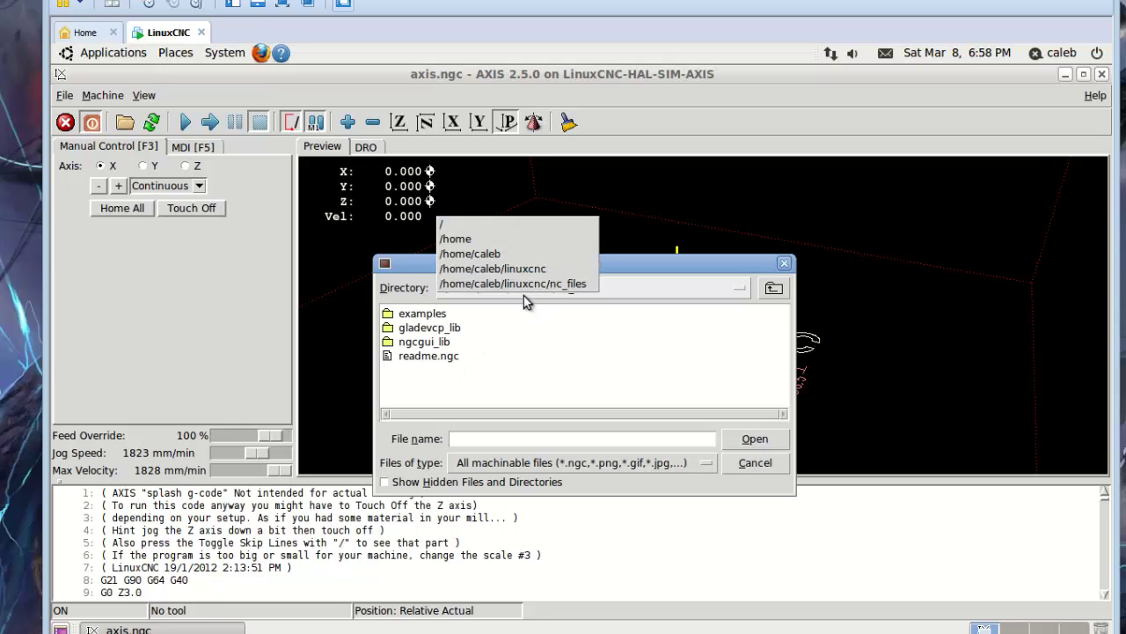
pyautogui.click(485, 254)
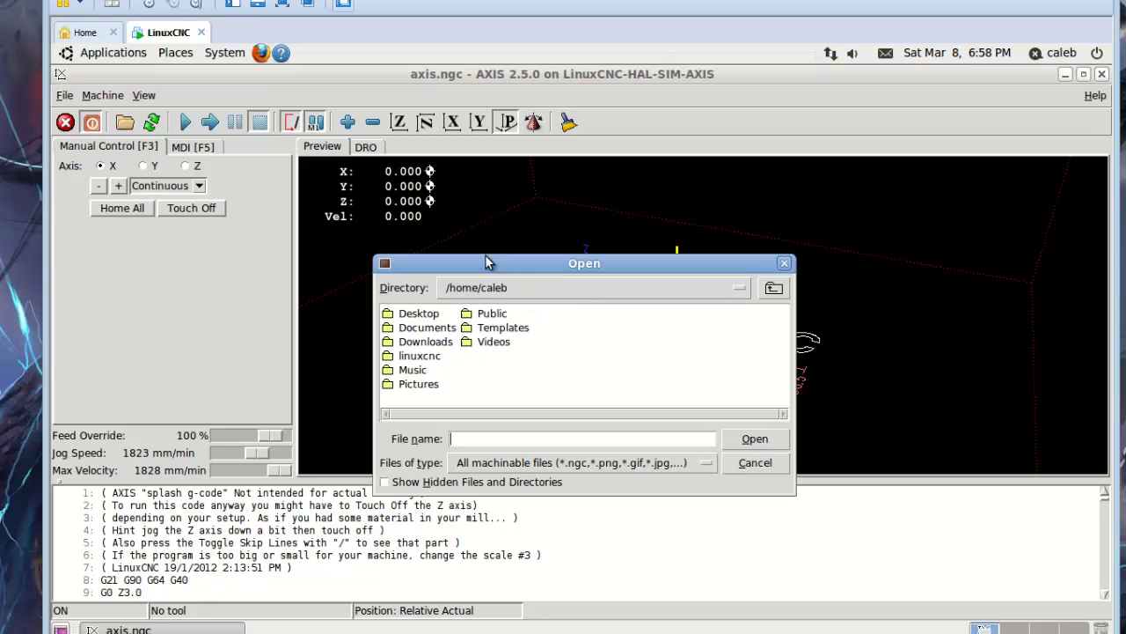
pyautogui.doubleClick(417, 315)
pyautogui.click(528, 463)
pyautogui.click(522, 538)
pyautogui.click(433, 326)
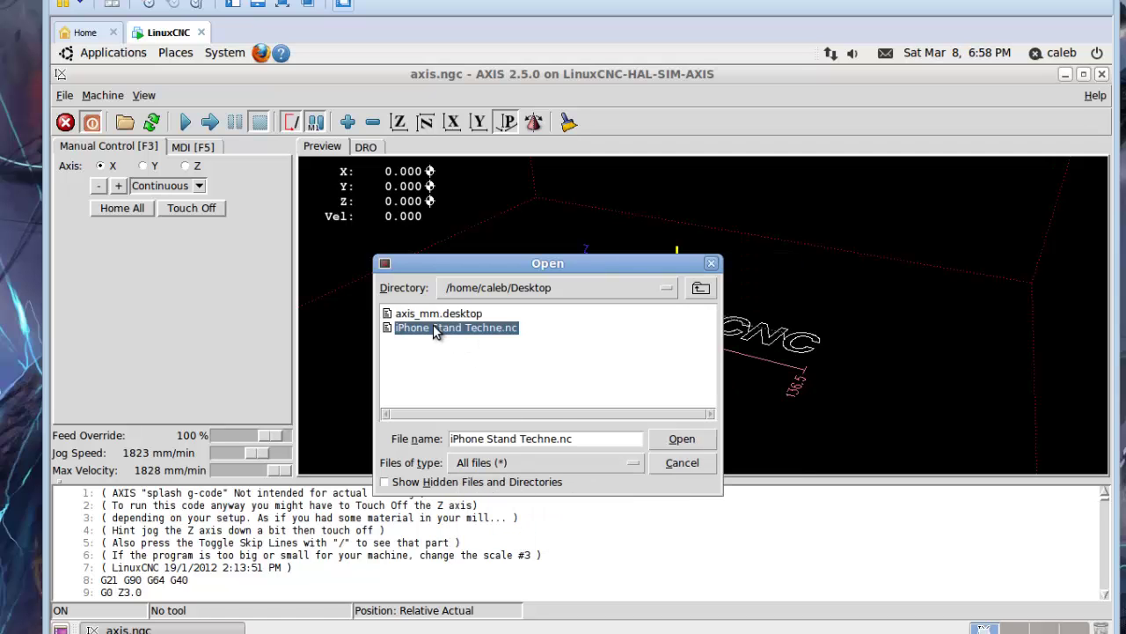
pyautogui.click(681, 438)
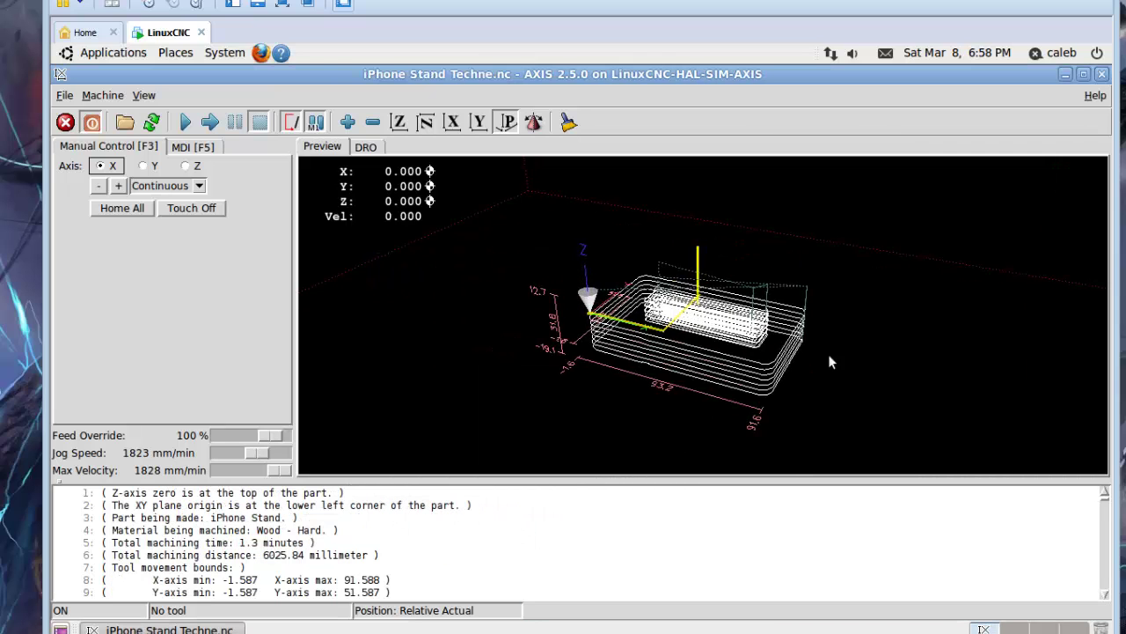
pyautogui.scroll(4, 816, 354)
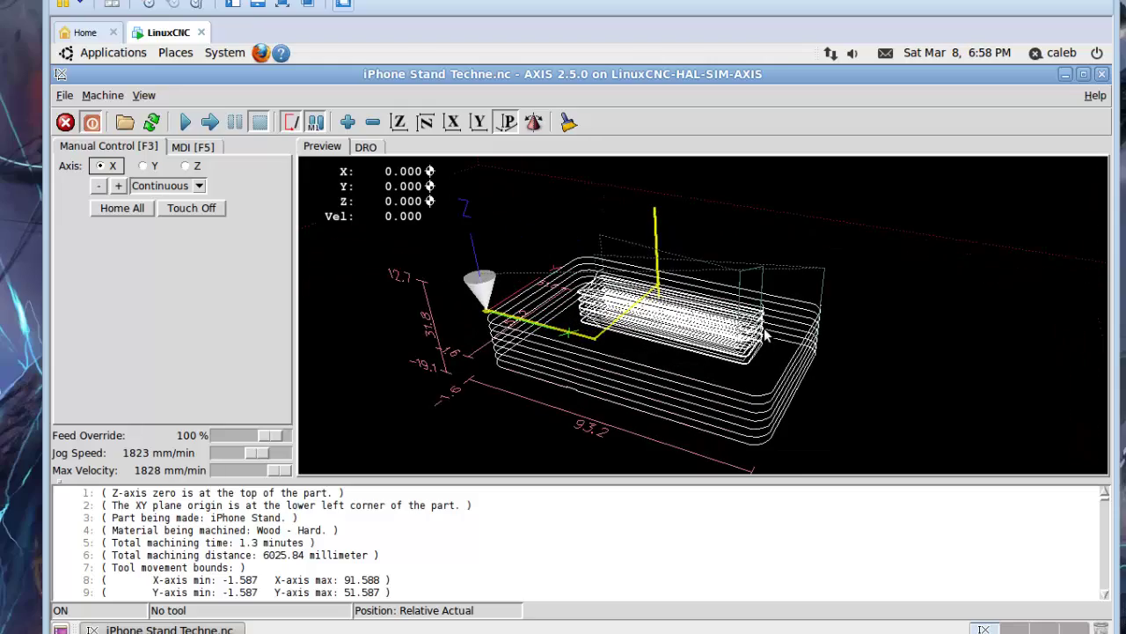
pyautogui.moveTo(745, 330); pyautogui.dragTo(516, 301)
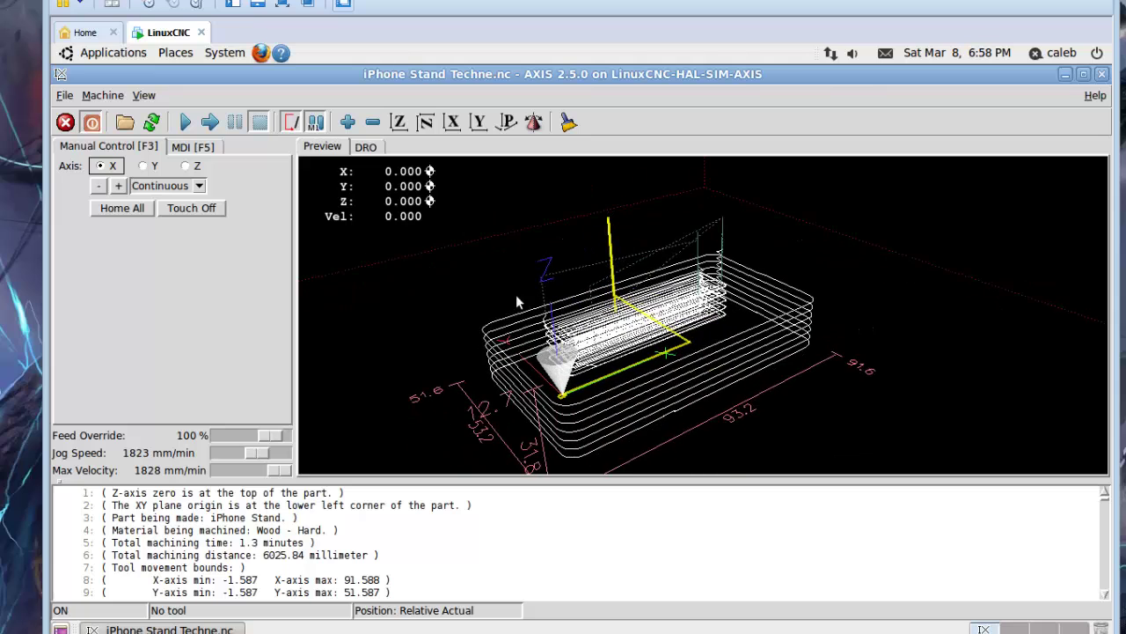
# - Cycle-start the iPhone Stand program and let it finish, with the tool parked at X0 Y0 Z12.700
pyautogui.click(186, 123)
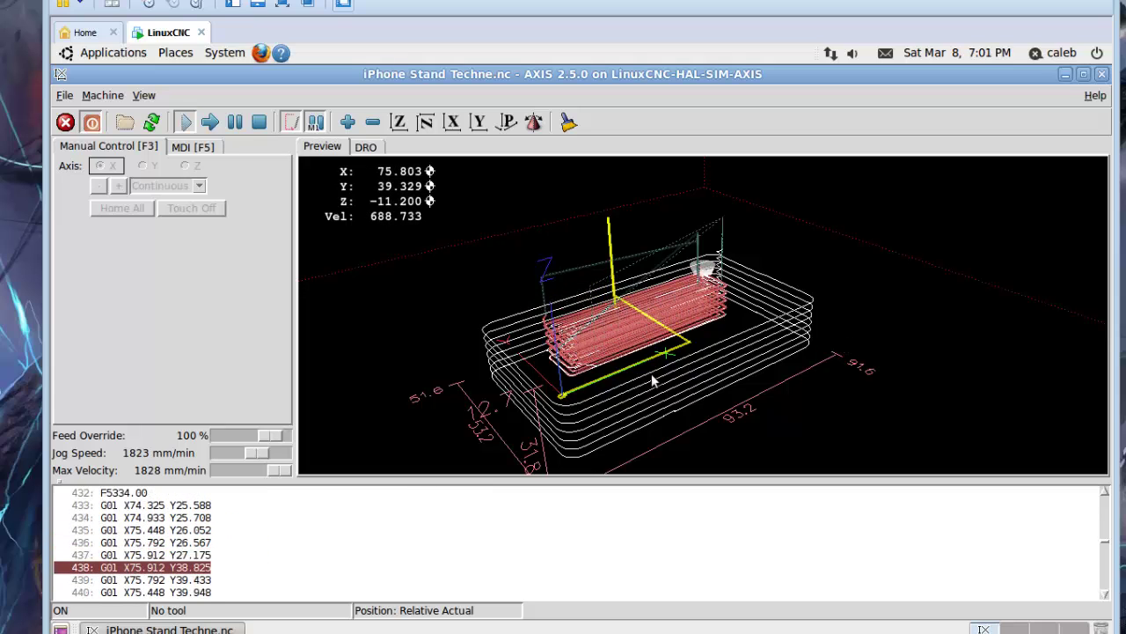
pyautogui.moveTo(633, 379); pyautogui.dragTo(846, 333, button='middle')
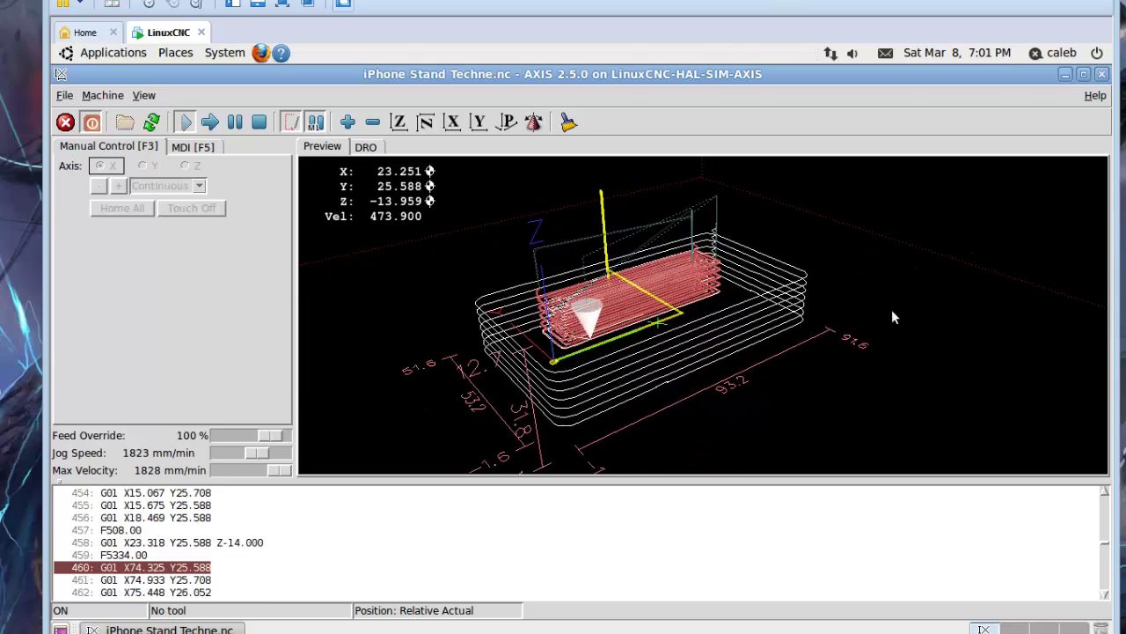
pyautogui.moveTo(891, 317); pyautogui.dragTo(815, 333, button='middle')
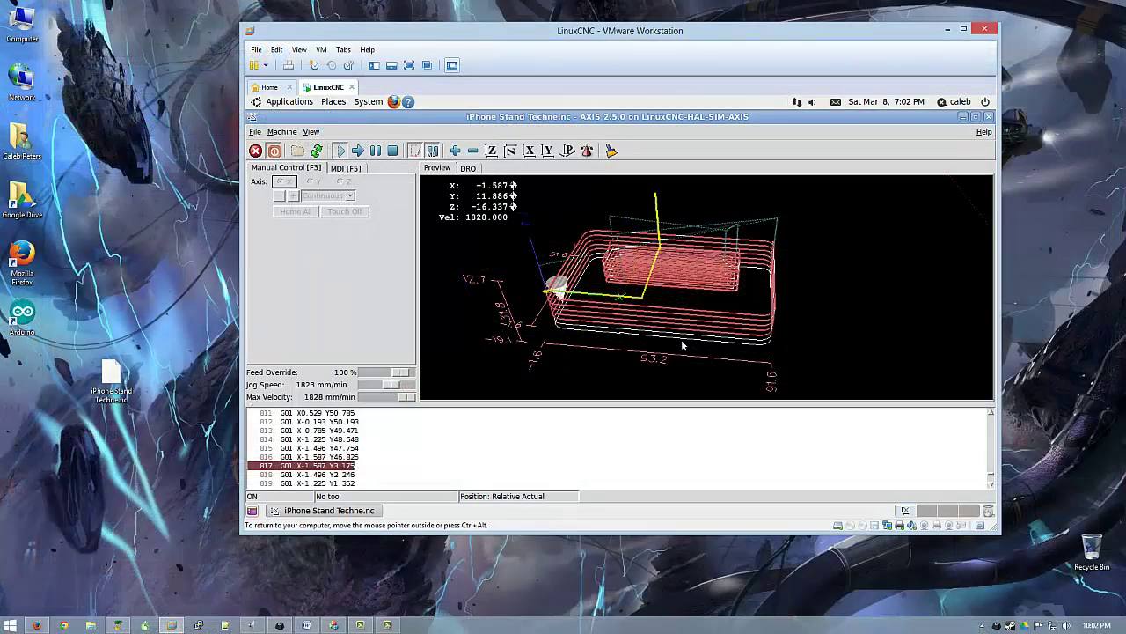
pyautogui.moveTo(836, 307); pyautogui.dragTo(793, 286, button='middle')
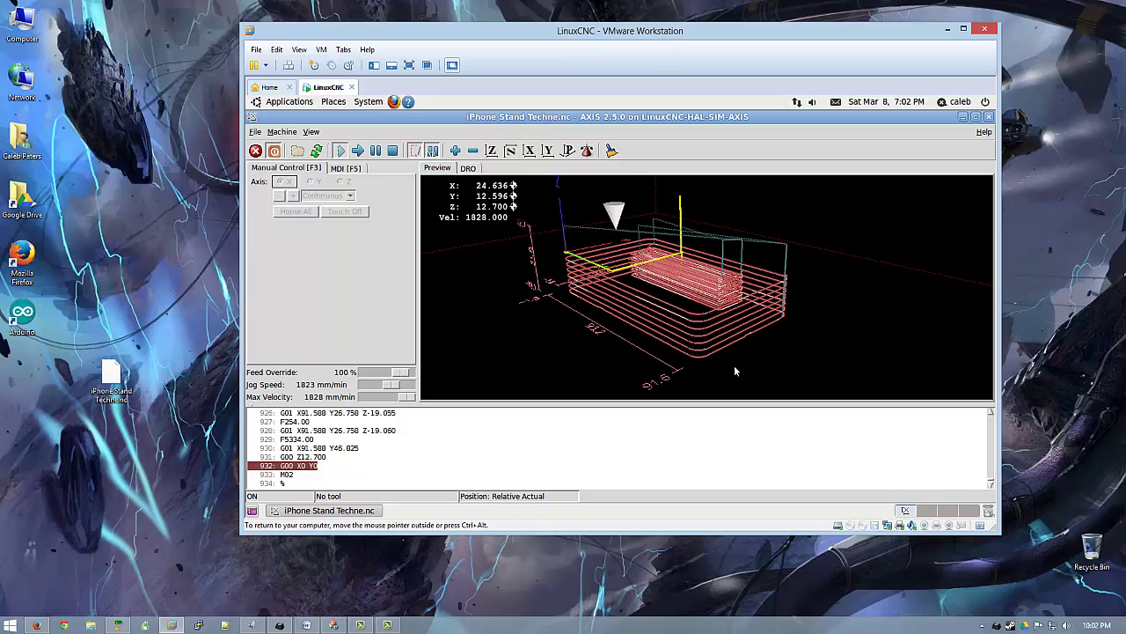
pyautogui.moveTo(709, 353); pyautogui.dragTo(732, 351, button='middle')
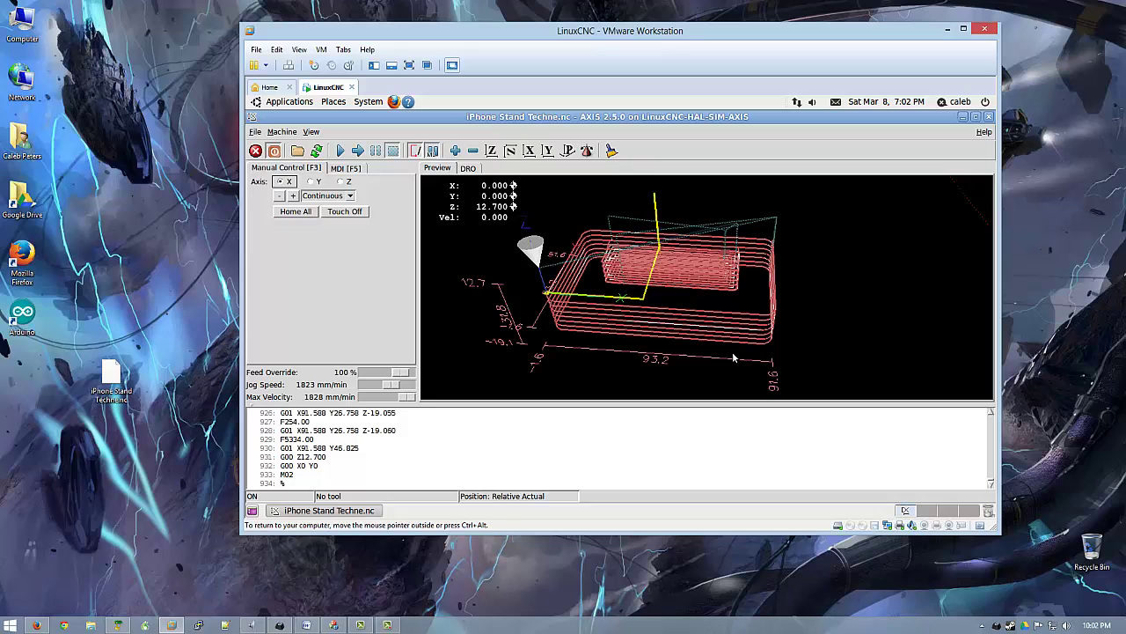
# - Bring the Techne CAD/CAM window forward and switch it to the 3D toolpath preview
pyautogui.click(335, 625)
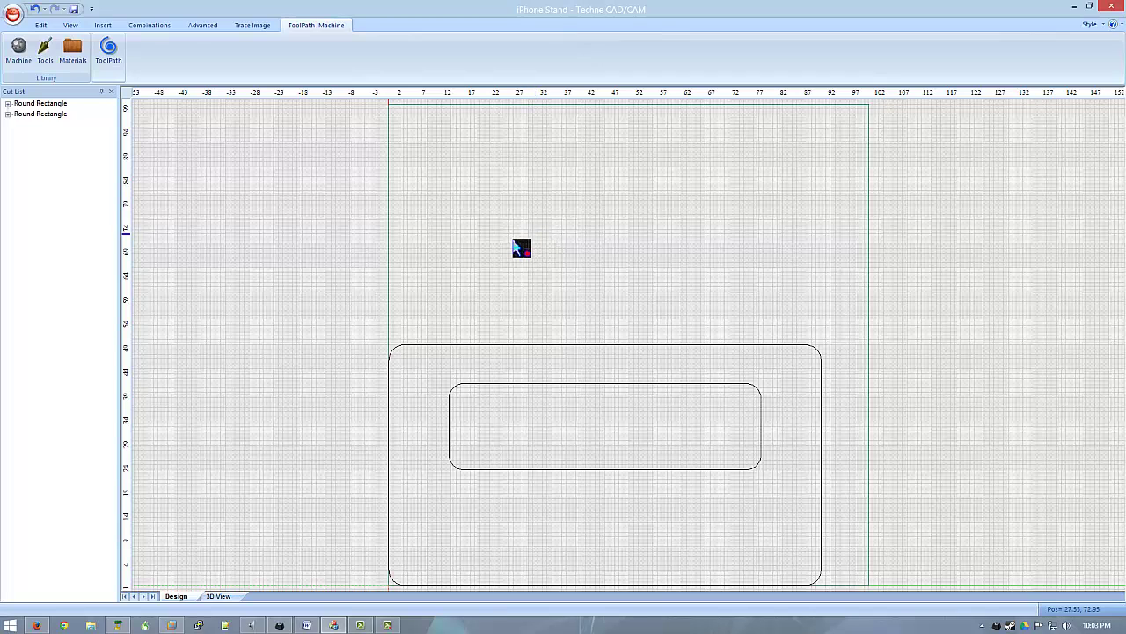
pyautogui.click(230, 596)
# - Orbit the wood-textured block to inspect the green pocket toolpath inside the outline cut
pyautogui.moveTo(401, 396); pyautogui.dragTo(569, 324)
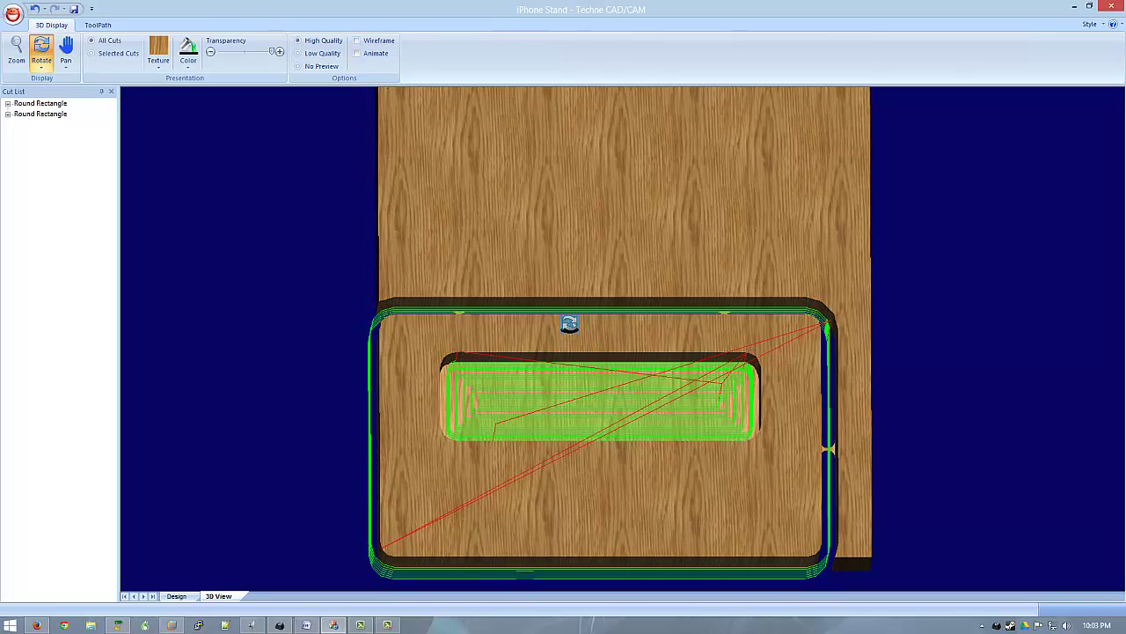